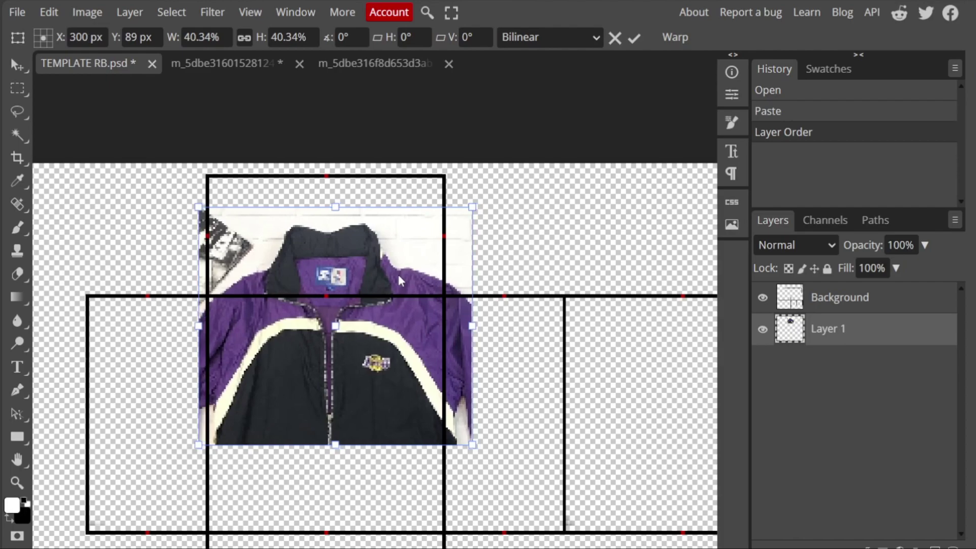
Step: Nudge the jacket front slightly left over the template's front panel and apply the transform
key(Left)
scroll(397, 270, up, 2)
scroll(398, 253, down, 2)
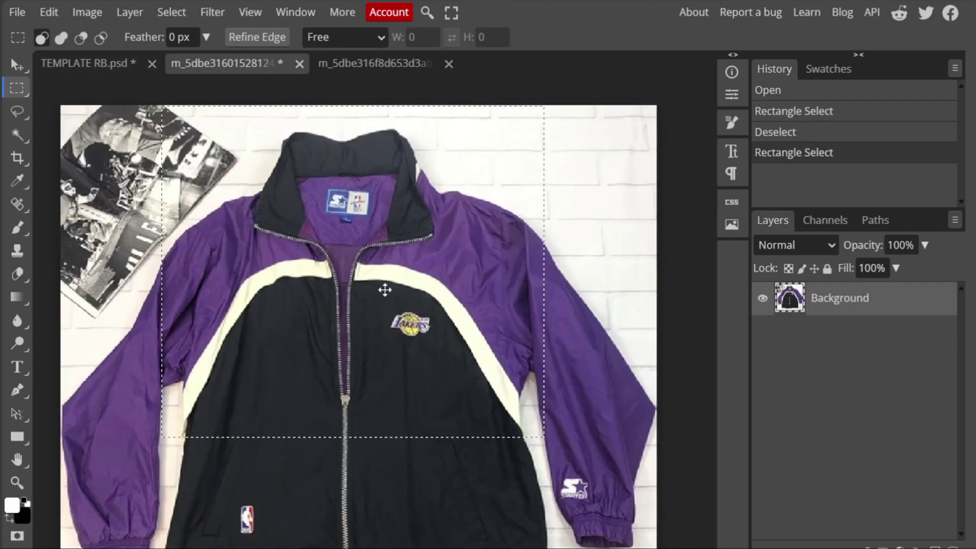
Step: Copy the jacket's lower half from the front photo into the template and scale it to align beneath the upper half
drag(169, 177, 545, 427)
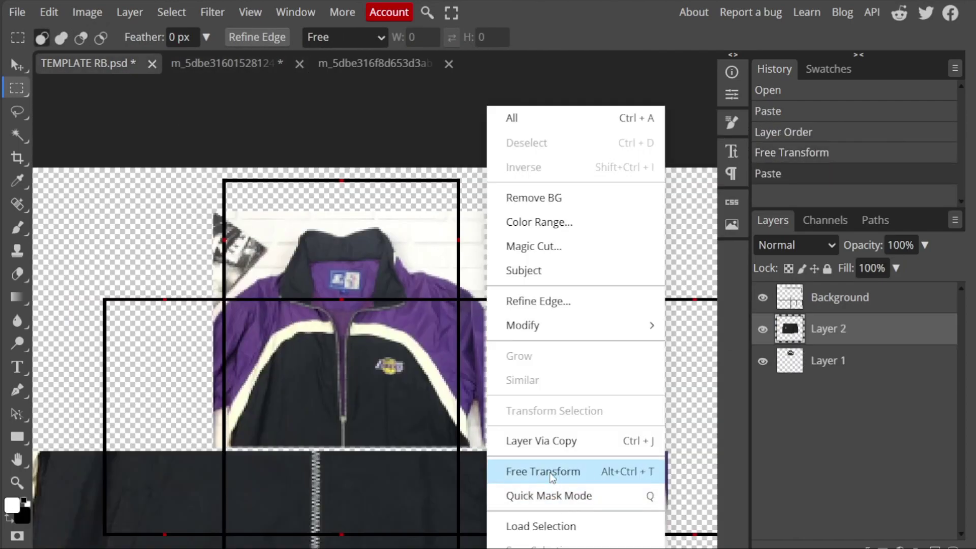
click(556, 466)
drag(509, 508, 477, 347)
scroll(399, 473, up, 3)
drag(172, 447, 118, 448)
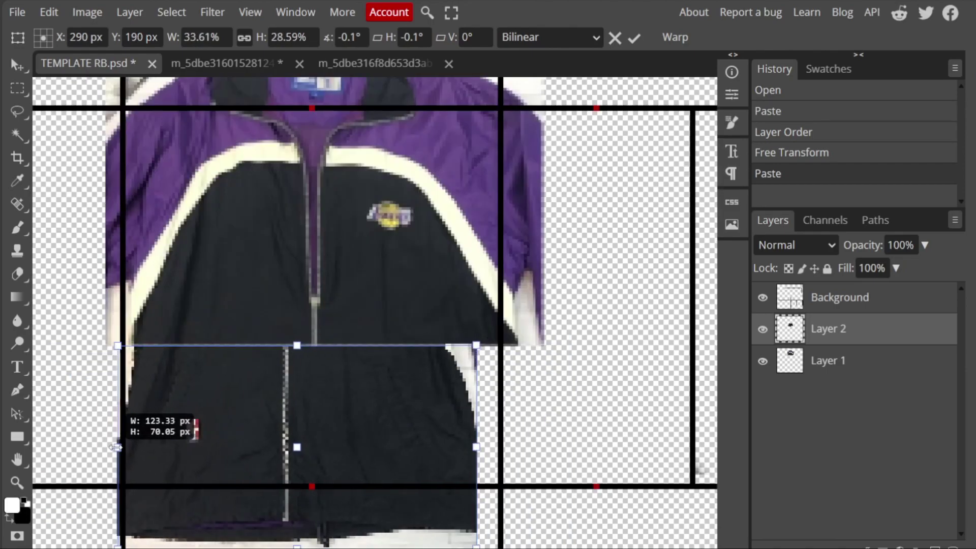
drag(475, 447, 540, 446)
key(Return)
key(ctrl+t)
key(Return)
Step: Copy the upper part of the jacket's back photo and paste it into TEMPLATE RB.psd
scroll(623, 351, down, 1)
scroll(387, 429, up, 3)
scroll(660, 285, down, 4)
click(224, 63)
click(375, 63)
drag(234, 158, 452, 285)
key(ctrl+c)
click(84, 63)
key(ctrl+v)
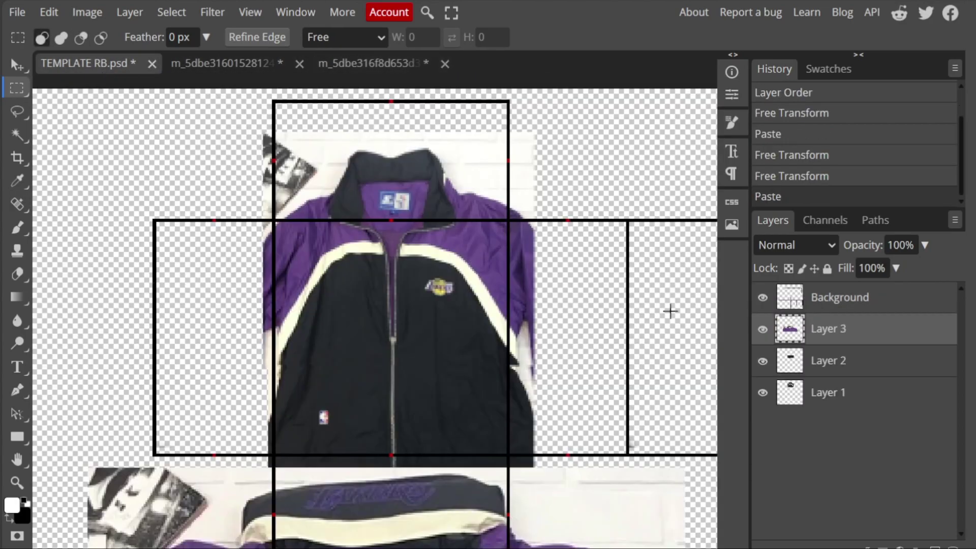
Step: Turn the pasted back view upside down, shrink it and place it over the template's upper panel above the neckline
key(ctrl+t)
drag(631, 152, 383, 145)
key(Return)
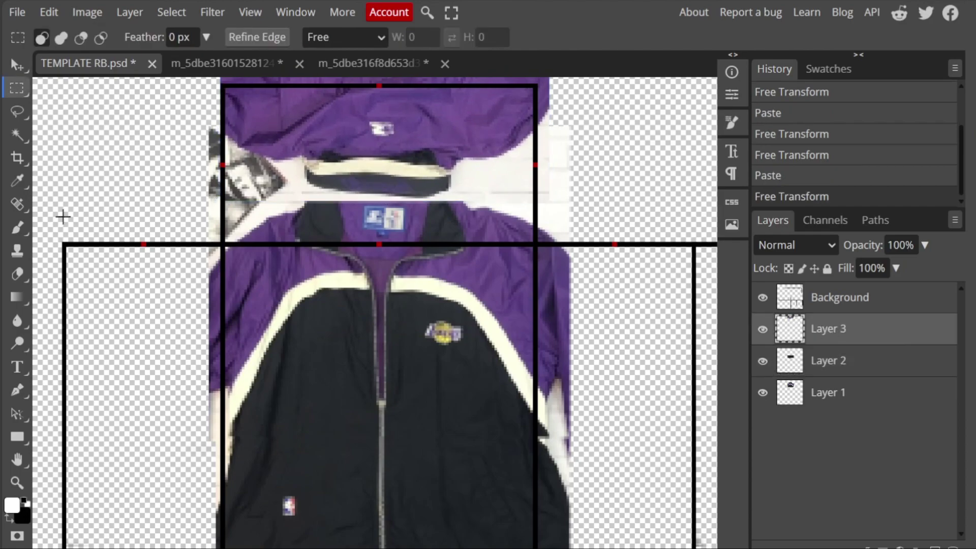
Step: Move the back-view layer (Layer 3) below Layer 2 and undo the trial eraser strokes
key(e)
scroll(345, 194, up, 1)
click(341, 198)
key(ctrl+z)
drag(810, 327, 814, 372)
click(341, 199)
key(ctrl+z)
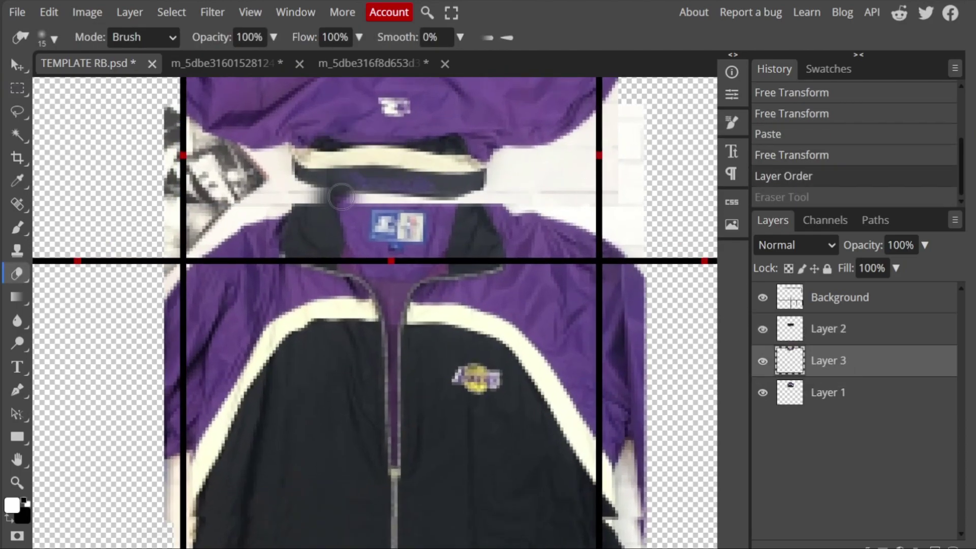
key(ctrl+z)
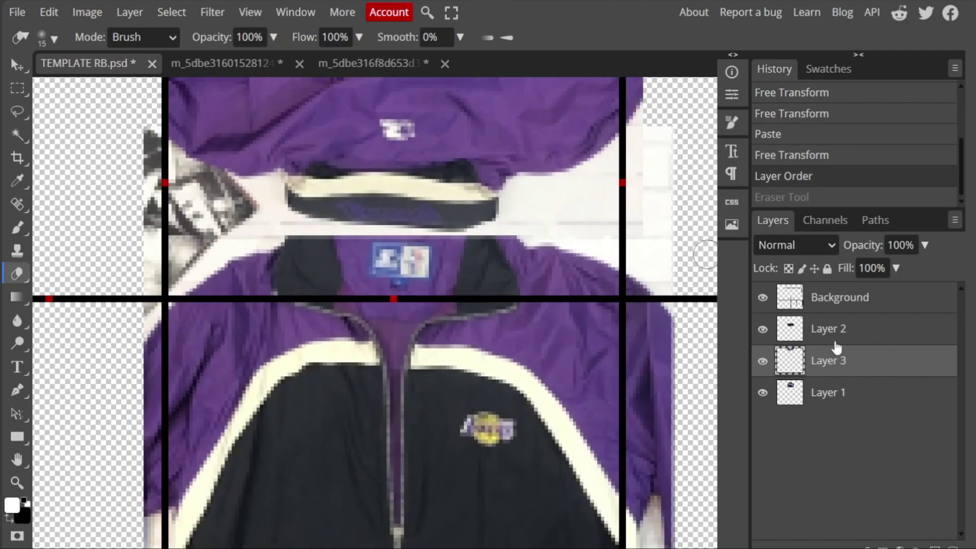
Step: Lower Layer 3's opacity to 58% and reduce the eraser size to 9
drag(854, 248, 839, 248)
click(49, 37)
drag(153, 84, 138, 84)
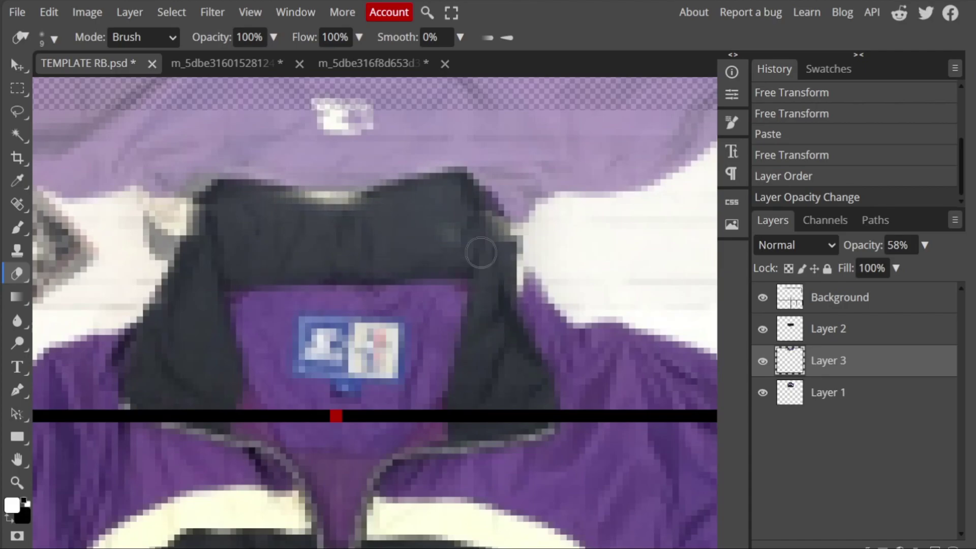
Step: Undo the last opacity change and eraser stroke, and erase the back view over the jacket's collar again
scroll(219, 275, down, 3)
key(ctrl+z)
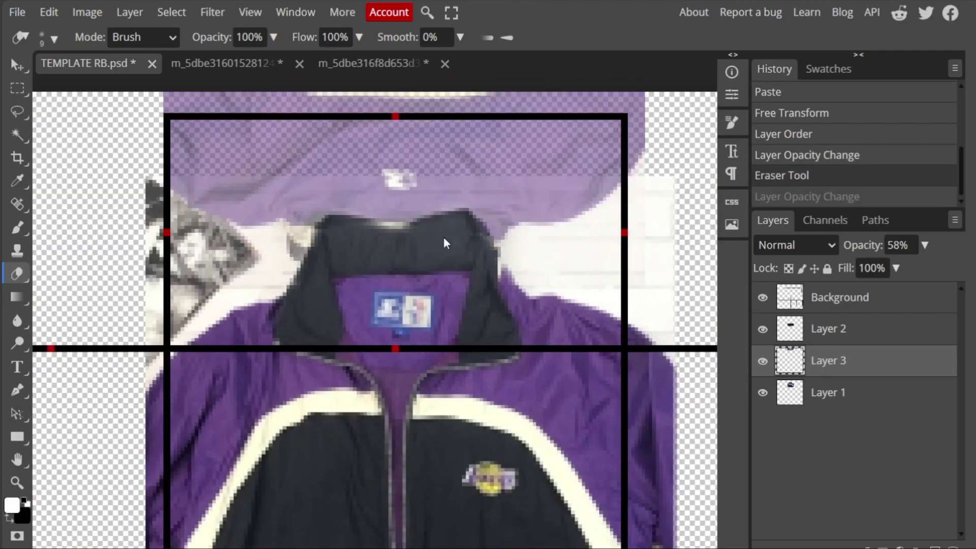
key(ctrl+z)
scroll(400, 361, up, 5)
mouse_move(400, 361)
mouse_down()
mouse_move(388, 257)
mouse_move(276, 230)
mouse_up()
scroll(216, 308, right, 3)
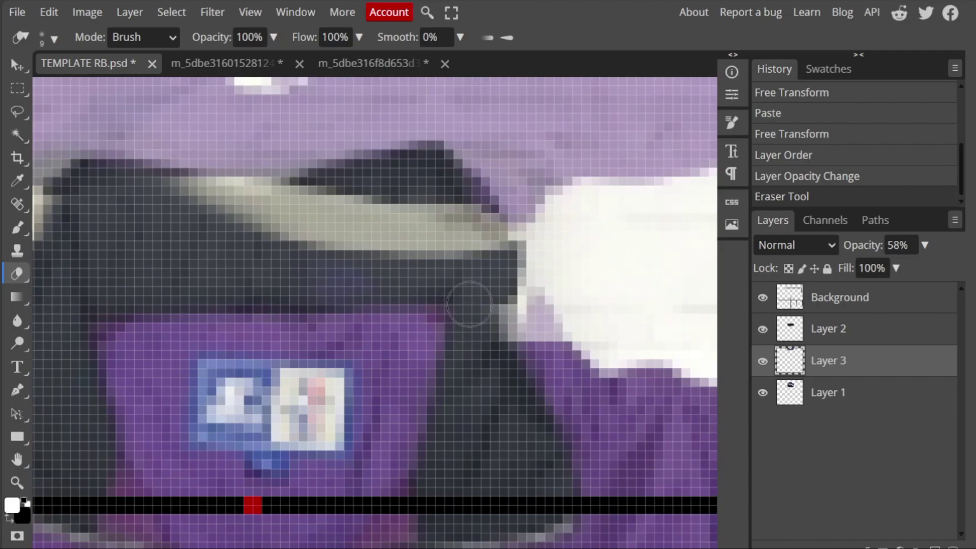
Step: Clean up the area around the collar by erasing leftovers on Layer 2 and Layer 3
click(865, 328)
scroll(544, 280, up, 2)
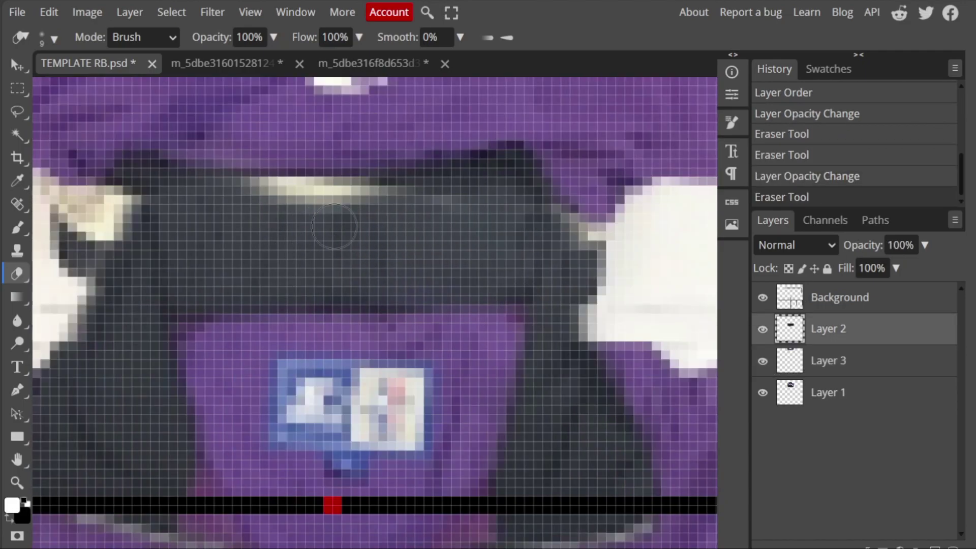
scroll(517, 243, down, 4)
scroll(517, 243, up, 3)
click(805, 375)
scroll(503, 274, up, 1)
mouse_move(338, 271)
mouse_down()
mouse_move(345, 286)
mouse_move(458, 279)
mouse_up()
Step: Try to rotate the lower jacket piece on Layer 2 by 180° with Free Transform
key(alt+bracketright)
right_click(458, 279)
key(m)
right_click(481, 234)
click(574, 305)
right_click(461, 305)
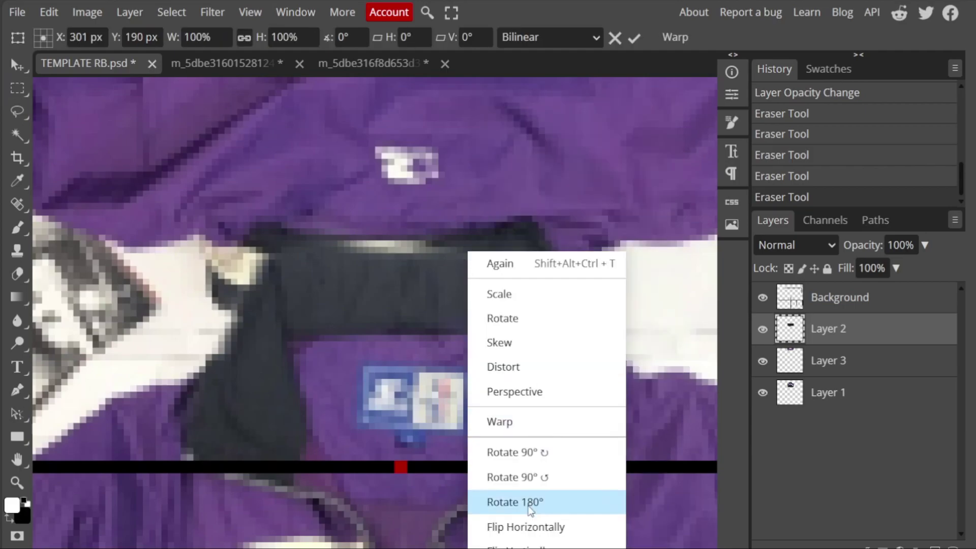
click(508, 499)
scroll(457, 285, down, 3)
drag(834, 393, 830, 350)
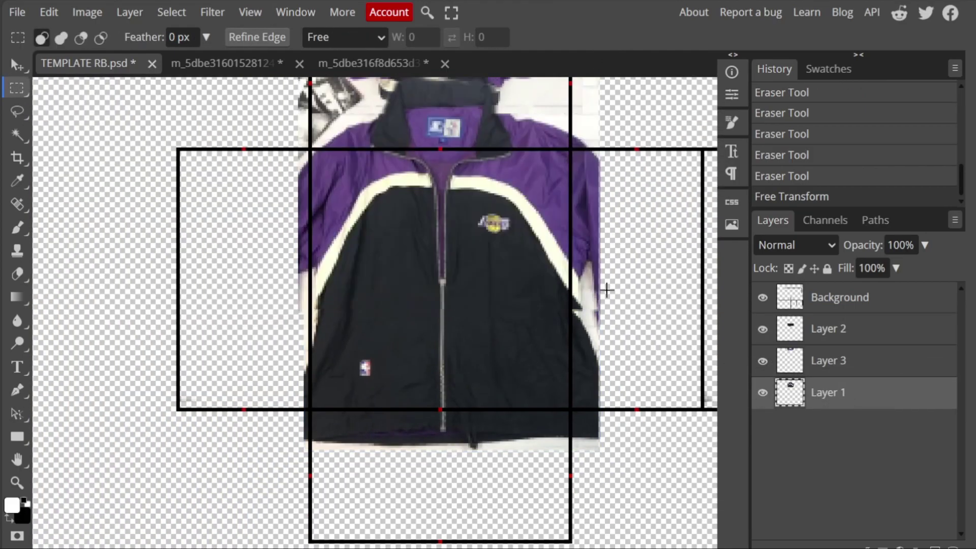
Step: Select the back-view layer (Layer 3) and adjust its placement above the collar with Free Transform
scroll(717, 362, up, 1)
click(817, 364)
scroll(450, 273, up, 3)
key(ctrl+alt+t)
key(Return)
Step: Set Layer 3's opacity to 72% and erase the parts covering the jacket's dark collar
click(18, 273)
scroll(340, 251, up, 2)
drag(452, 262, 495, 262)
key(ctrl+z)
scroll(628, 315, down, 2)
drag(863, 245, 849, 245)
scroll(340, 319, up, 2)
click(339, 319)
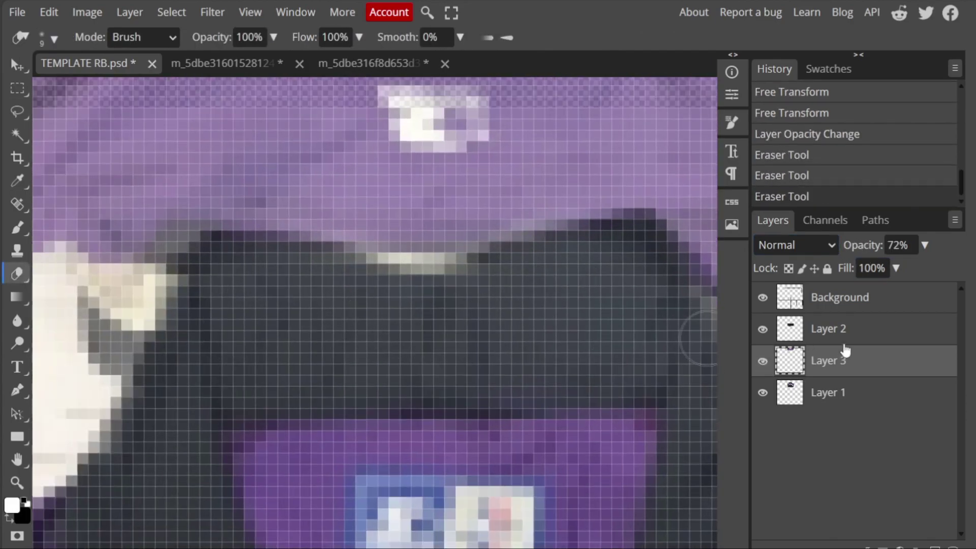
Step: Apply another small Free Transform adjustment to the semi-transparent back view over the collar
key(m)
scroll(432, 285, down, 4)
right_click(433, 284)
click(479, 471)
key(Return)
Step: Try erasing more of the back view along the collar's upper edge on Layer 3
key(e)
scroll(313, 373, up, 4)
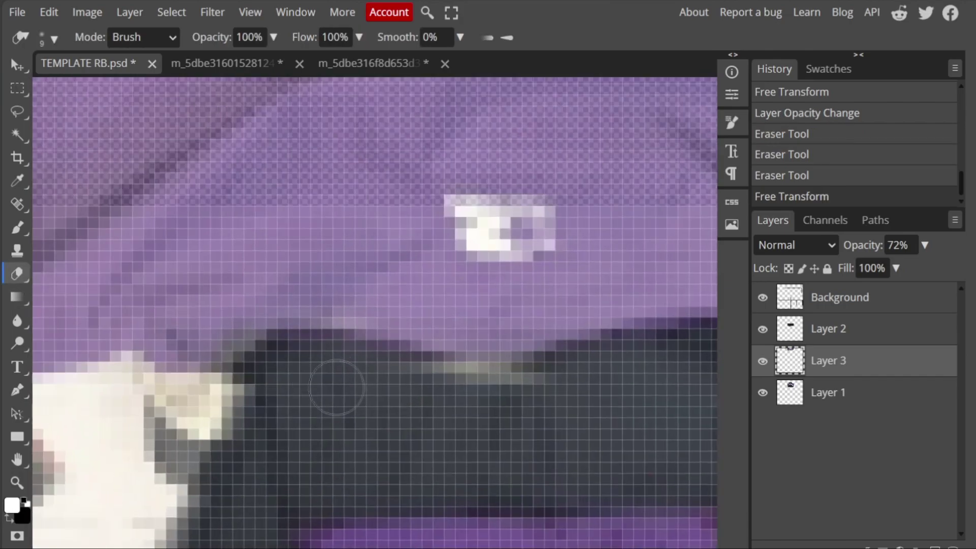
drag(313, 373, 467, 428)
key(ctrl+z)
drag(410, 418, 687, 335)
scroll(687, 335, down, 4)
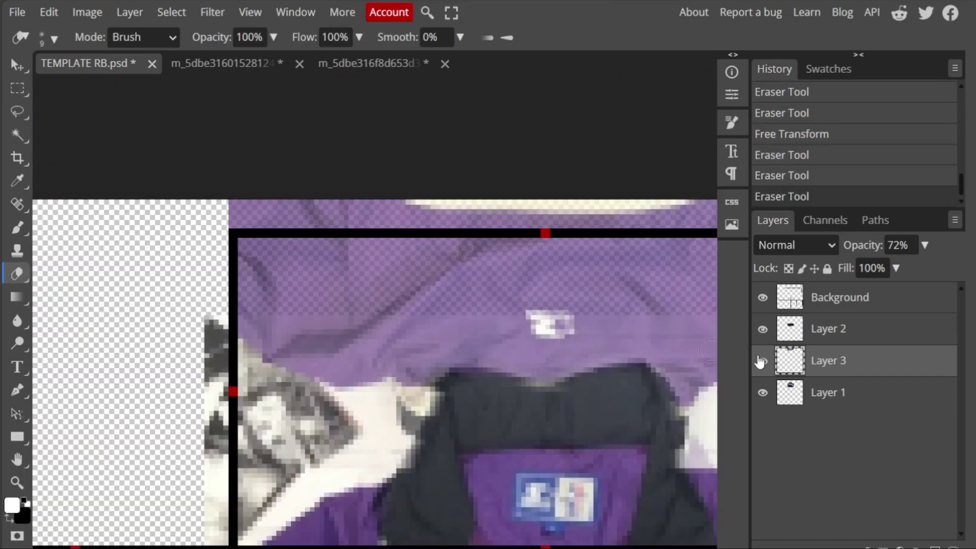
Step: Undo the latest collar erasures and set Layer 3's opacity to 100%
scroll(588, 327, up, 4)
key(ctrl+z)
key(ctrl+z)
key(ctrl+shift+z)
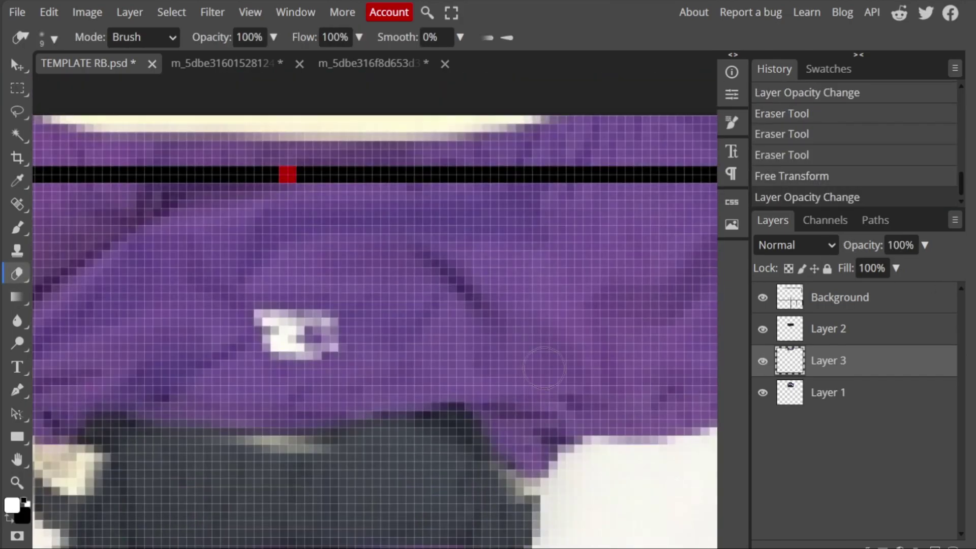
scroll(470, 290, down, 4)
key(alt+bracketleft)
scroll(470, 290, up, 4)
scroll(470, 291, down, 4)
scroll(470, 290, right, 5)
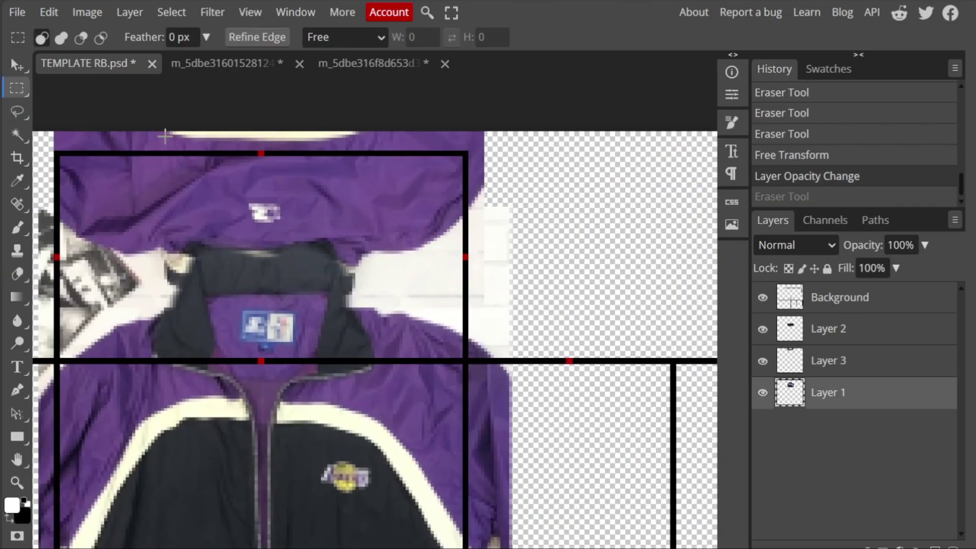
Step: Shift the back view on Layer 3 slightly down toward the collar with Free Transform
click(821, 360)
key(ctrl+t)
key(m)
ctrl+click(821, 381)
scroll(204, 264, up, 3)
Step: Set Layer 3's opacity to 73% and erase the back view where it overlaps the collar
key(e)
click(821, 361)
drag(870, 245, 284, 269)
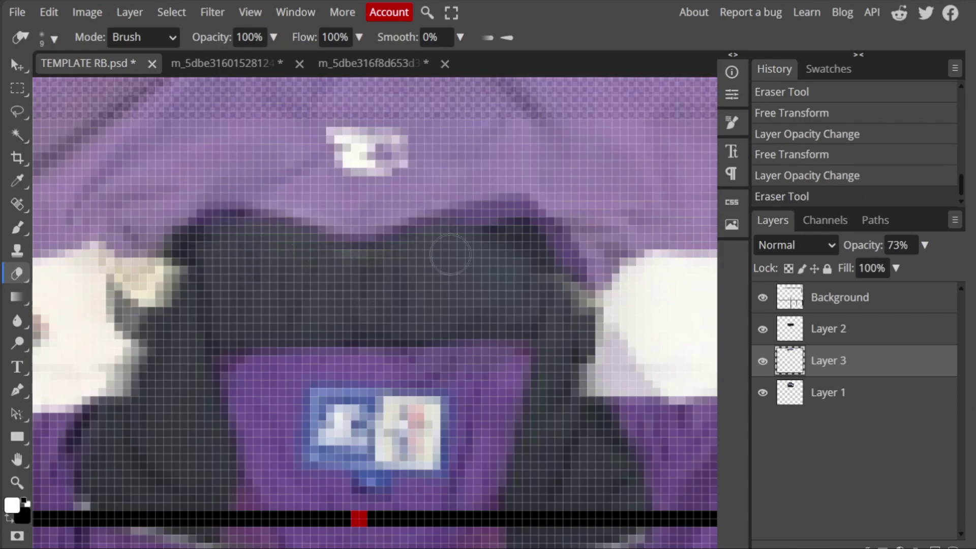
drag(446, 253, 503, 244)
scroll(254, 279, down, 3)
Step: Set Layer 3's opacity to 100% and erase the remaining overlap along the collar's upper edge
key(0)
drag(454, 336, 478, 316)
scroll(478, 315, left, 3)
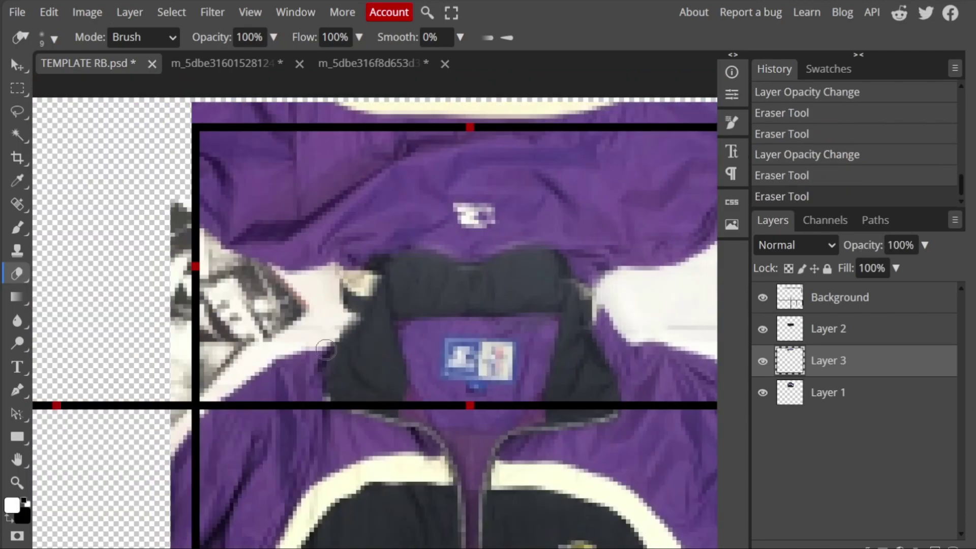
drag(457, 254, 488, 244)
scroll(488, 244, down, 2)
scroll(511, 272, up, 2)
right_click(496, 356)
drag(361, 138, 437, 404)
click(554, 471)
key(ctrl+z)
scroll(710, 401, down, 2)
key(ctrl+d)
scroll(661, 397, up, 2)
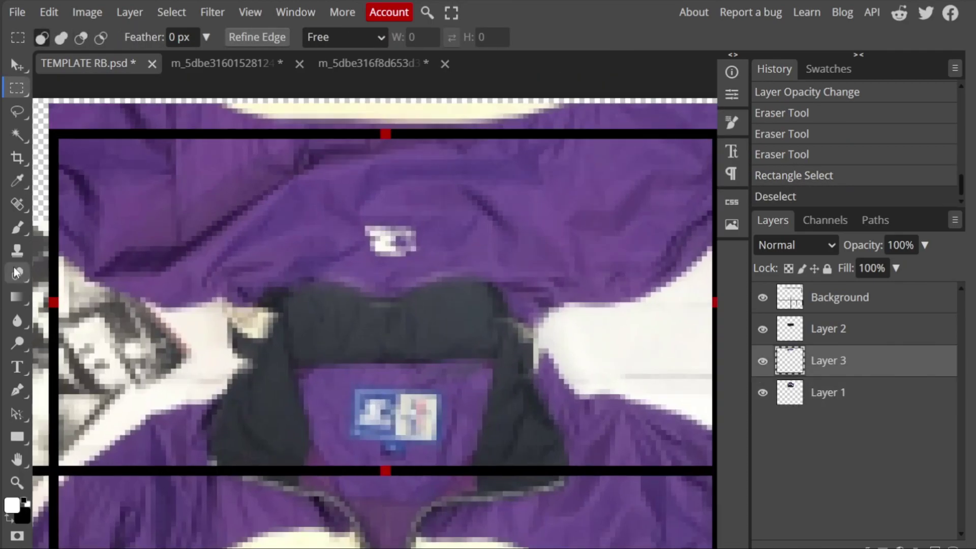
Step: Finish erasing Layer 3 over the dark collar, and erase the label and purple lining inside the neck opening on Layer 1
drag(393, 336, 510, 370)
scroll(510, 371, down, 5)
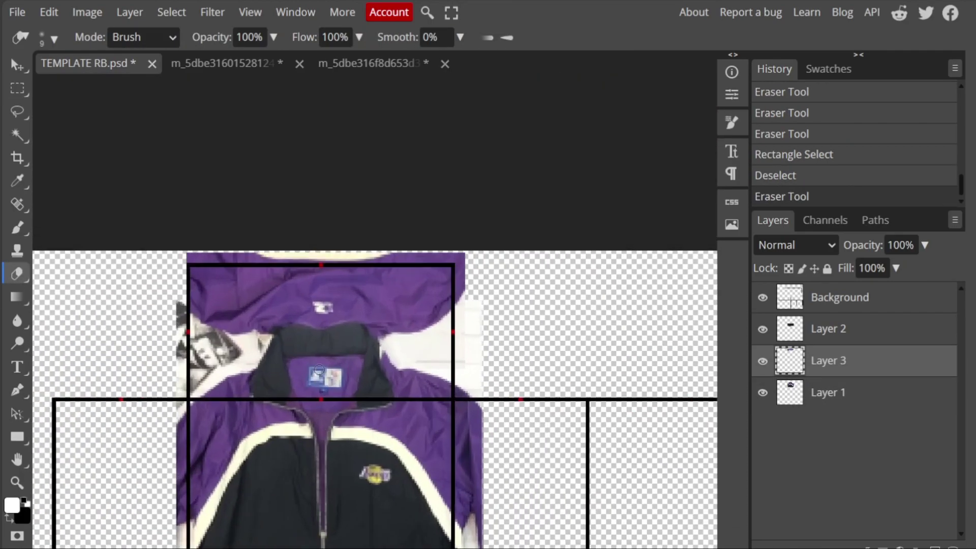
click(828, 393)
scroll(326, 407, up, 4)
drag(305, 402, 314, 428)
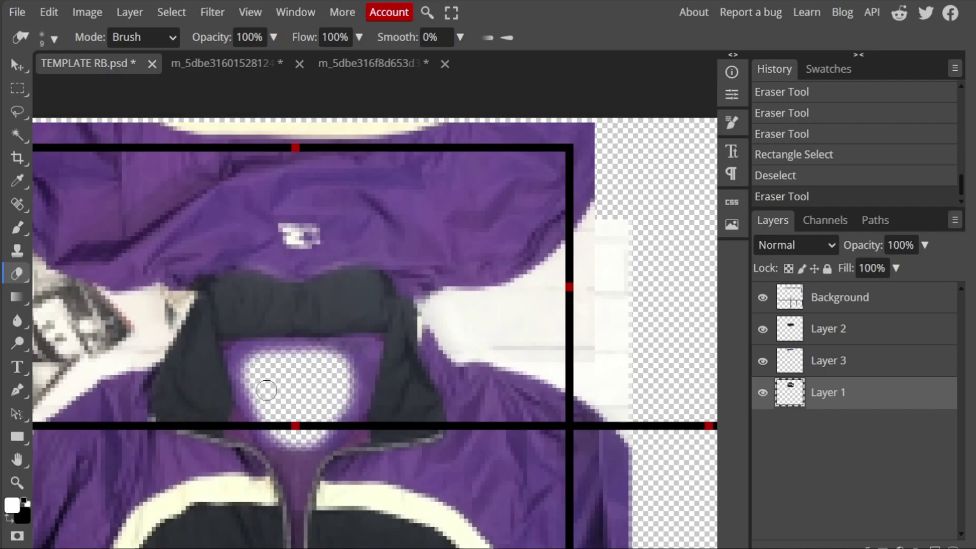
drag(266, 383, 275, 390)
scroll(275, 390, down, 4)
scroll(334, 360, up, 4)
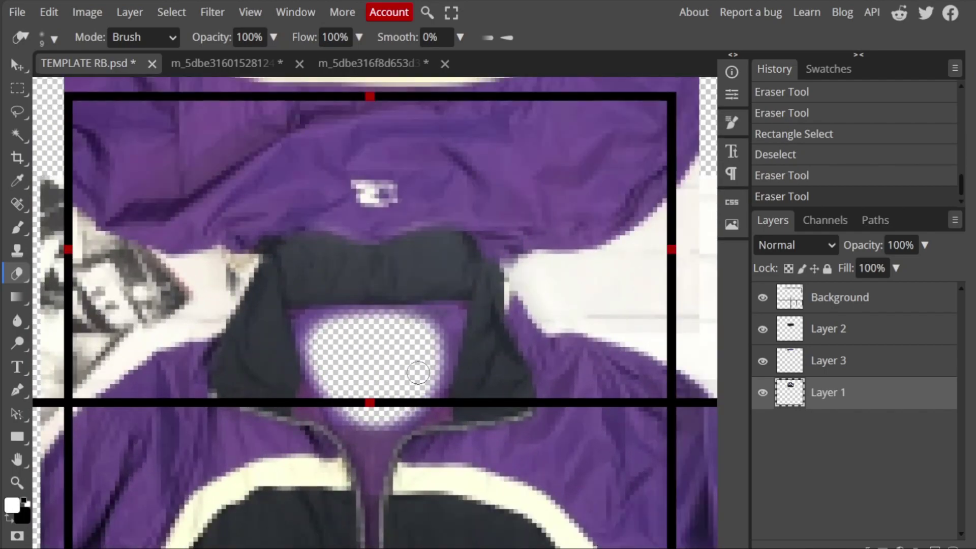
drag(419, 366, 430, 356)
scroll(430, 356, down, 4)
scroll(458, 335, up, 3)
Step: Lasso the white photo background to the right of the collar, erase it on Layer 1 and clear the selection
key(l)
scroll(471, 272, up, 2)
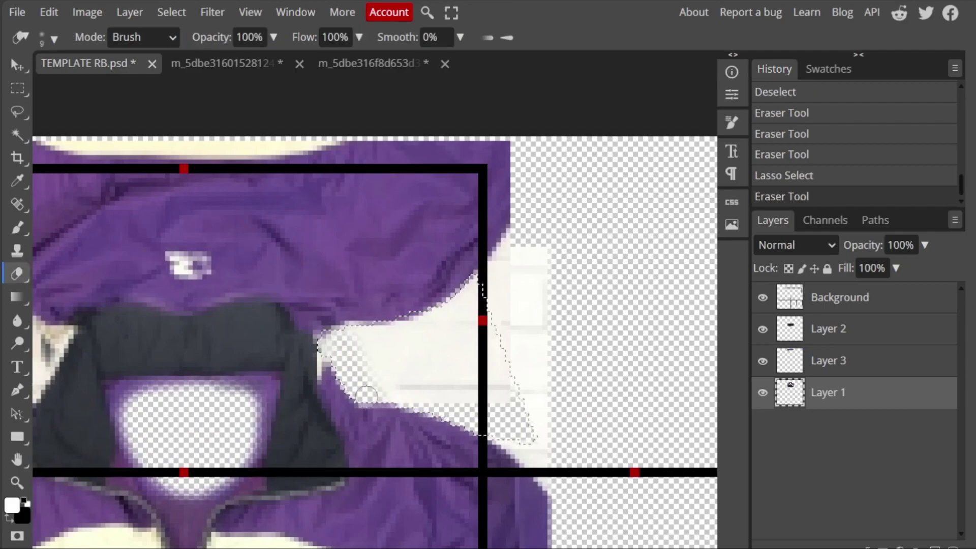
click(500, 427)
key(alt+bracketright)
key(ctrl+d)
Step: Erase the leftover white background beside the collar's right edge
key(alt+bracketright)
key(alt+bracketleft)
mouse_move(356, 330)
mouse_down()
mouse_move(366, 337)
mouse_move(331, 386)
mouse_up()
key(alt+bracketleft)
key(ctrl+z)
scroll(371, 360, up, 2)
key(ctrl+shift+z)
scroll(321, 365, down, 4)
scroll(134, 234, up, 3)
Step: Lasso the photo background and magazine to the left of the collar, erase them and clear the selection
key(l)
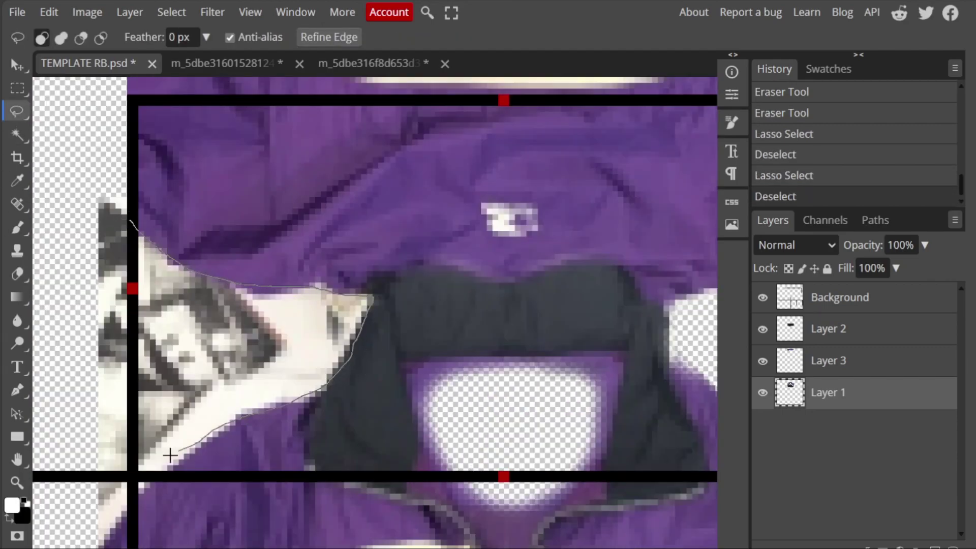
click(838, 352)
key(ctrl+d)
scroll(388, 306, down, 3)
Step: Copy a wide strip of purple fabric from the upper part of Layer 3 and paste it as a new layer
click(351, 71)
click(87, 62)
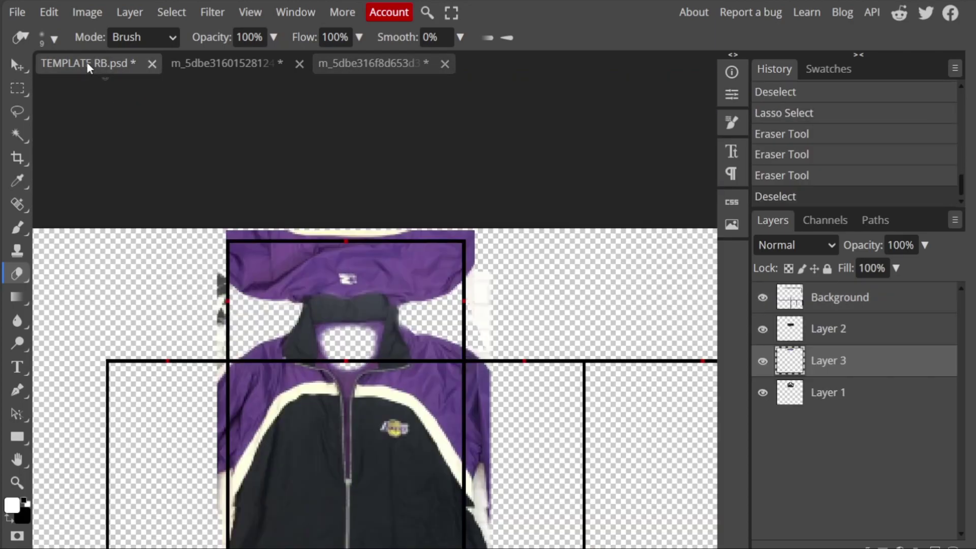
key(m)
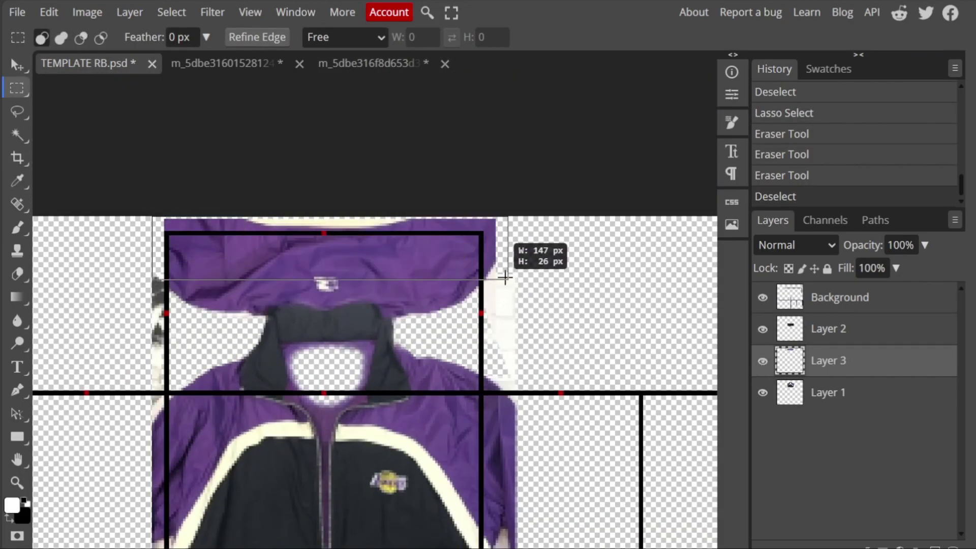
key(ctrl+c)
key(ctrl+v)
Step: Flip, move and enlarge the pasted fabric strip so it covers the neck opening and the gaps beside the collar
key(ctrl+t)
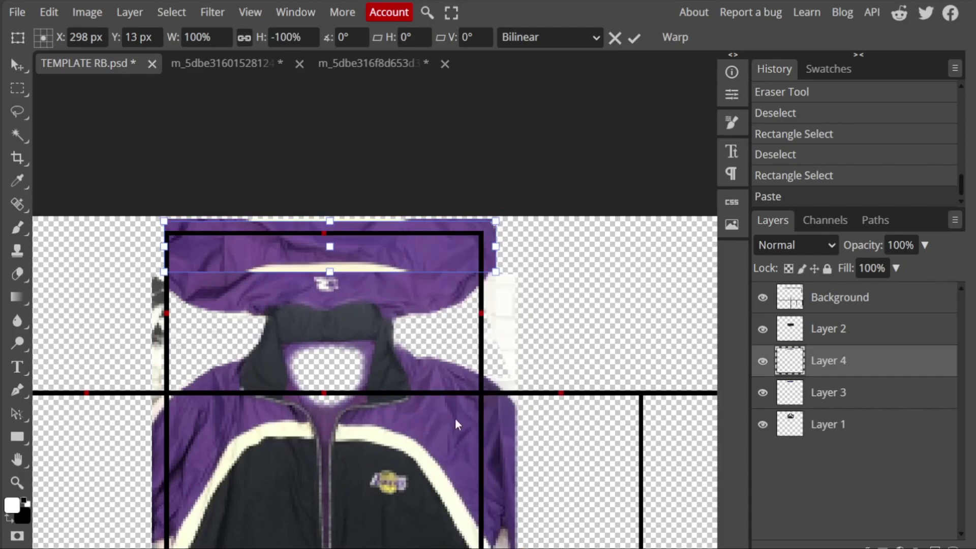
drag(419, 255, 419, 346)
right_click(420, 346)
click(472, 547)
right_click(420, 346)
click(466, 502)
drag(330, 359, 358, 338)
key(Return)
Step: Arrange the layer stack so the pasted fabric of Layer 4 sits at the very bottom, beneath Layer 1
key(ctrl+shift+bracketleft)
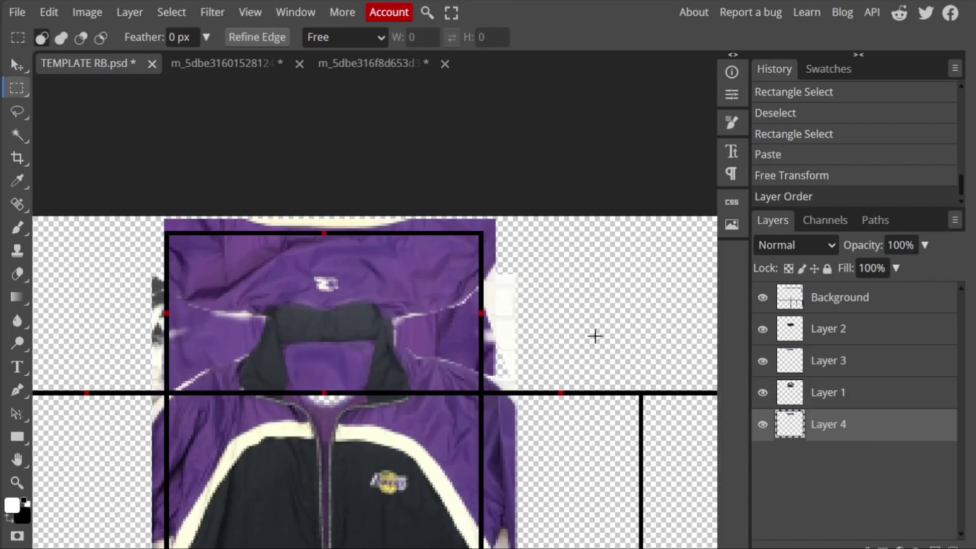
drag(832, 423, 832, 329)
key(e)
scroll(213, 293, up, 2)
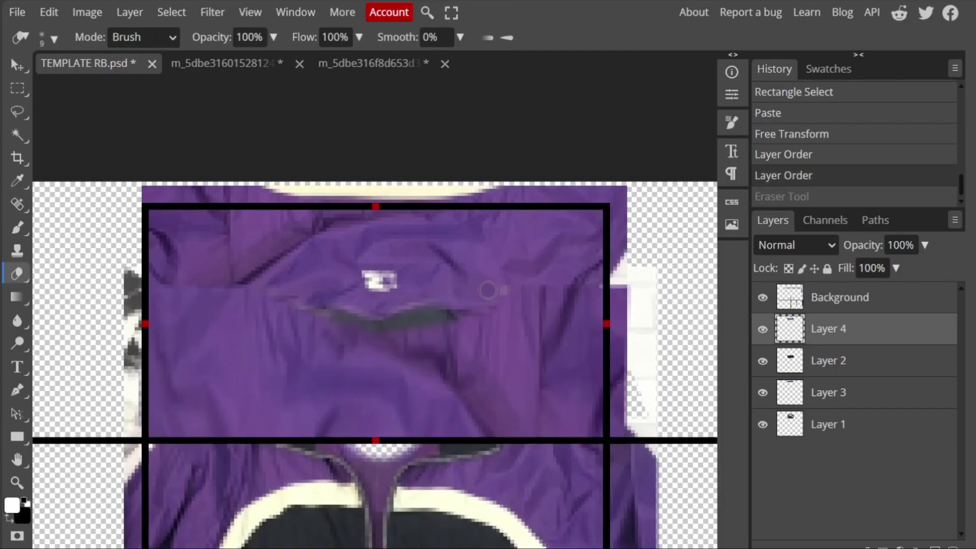
drag(811, 380, 834, 388)
drag(835, 425, 835, 386)
Step: Erase the leftover white edges on Layer 1's shoulders and along Layer 3's lower edge beside the collar
scroll(636, 404, up, 1)
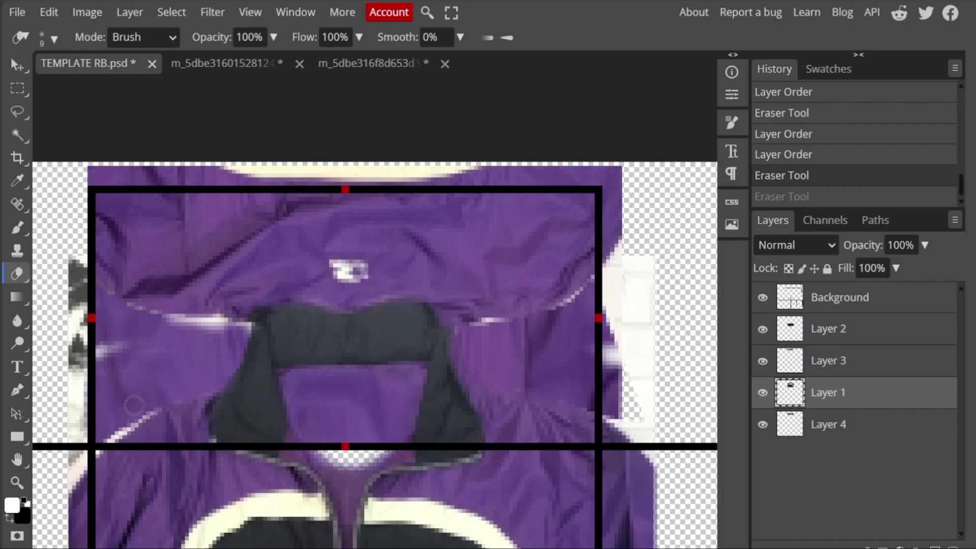
key(ctrl+shift+z)
key(alt+bracketright)
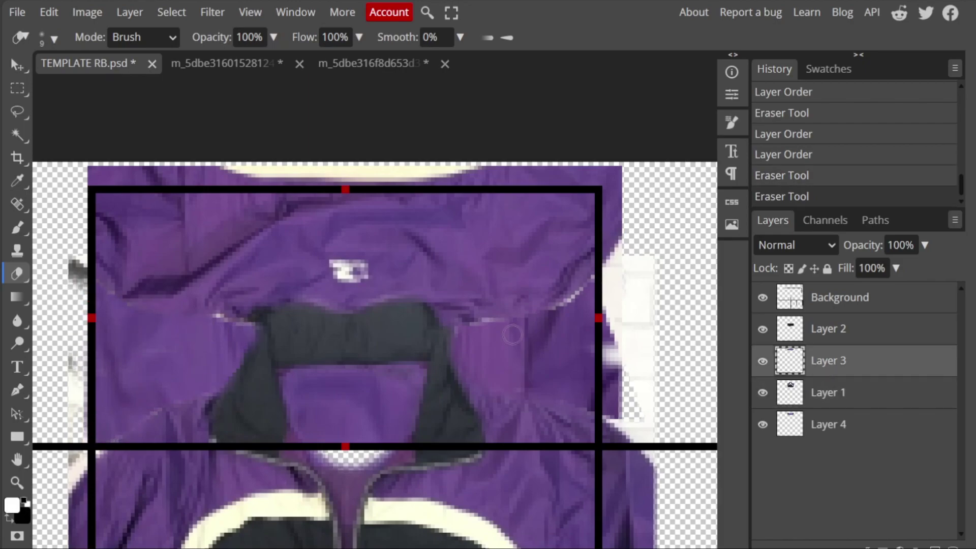
key(ctrl+z)
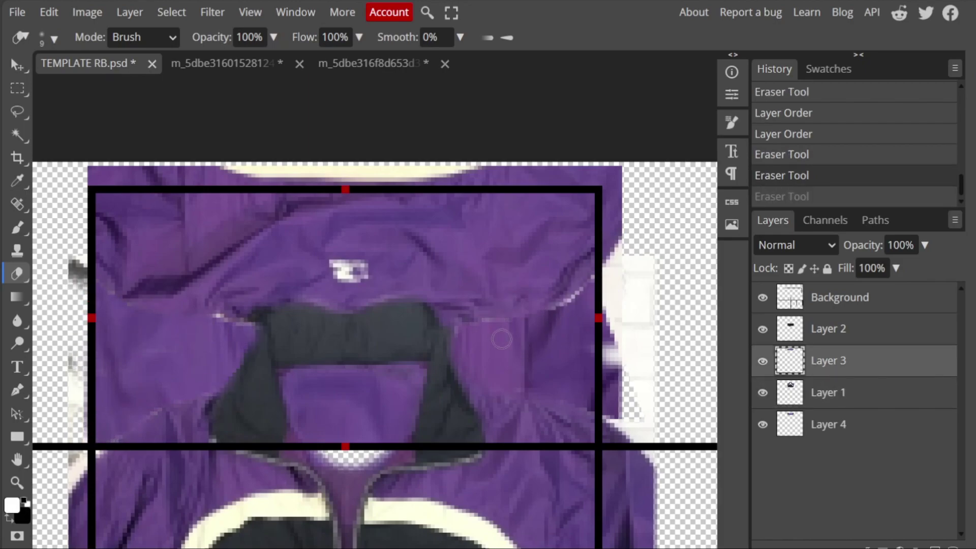
key(ctrl+shift+z)
scroll(479, 356, left, 2)
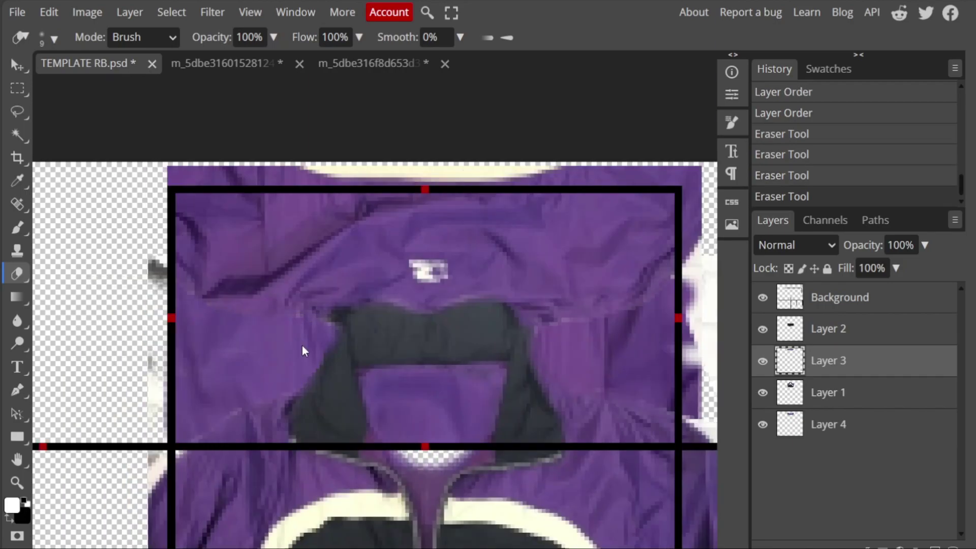
Step: Try Layer 3 in different stacking positions among the jacket layers
scroll(251, 410, down, 3)
scroll(251, 409, up, 2)
key(ctrl+bracketright)
key(ctrl+bracketleft)
key(ctrl+bracketleft)
drag(870, 413, 846, 362)
Step: Adjust the fit of Layer 3 with a free transform and erase leftover edges beside the collar
scroll(367, 361, up, 3)
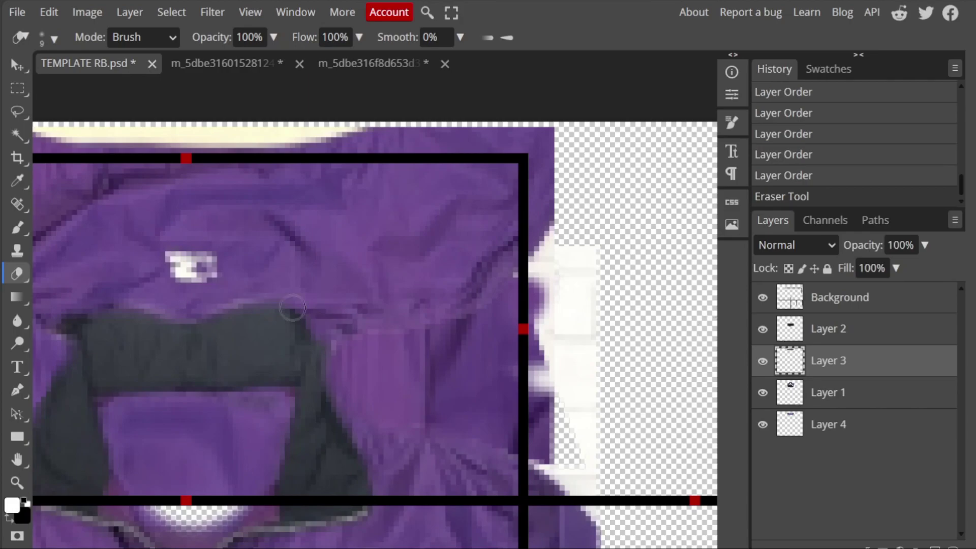
key(ctrl+t)
drag(469, 391, 556, 196)
key(Return)
scroll(175, 359, down, 3)
scroll(208, 372, up, 1)
click(224, 366)
click(504, 386)
scroll(503, 385, down, 3)
scroll(479, 393, up, 2)
Step: Adjust the fit of the jacket front on Layer 1 with a free transform
click(813, 394)
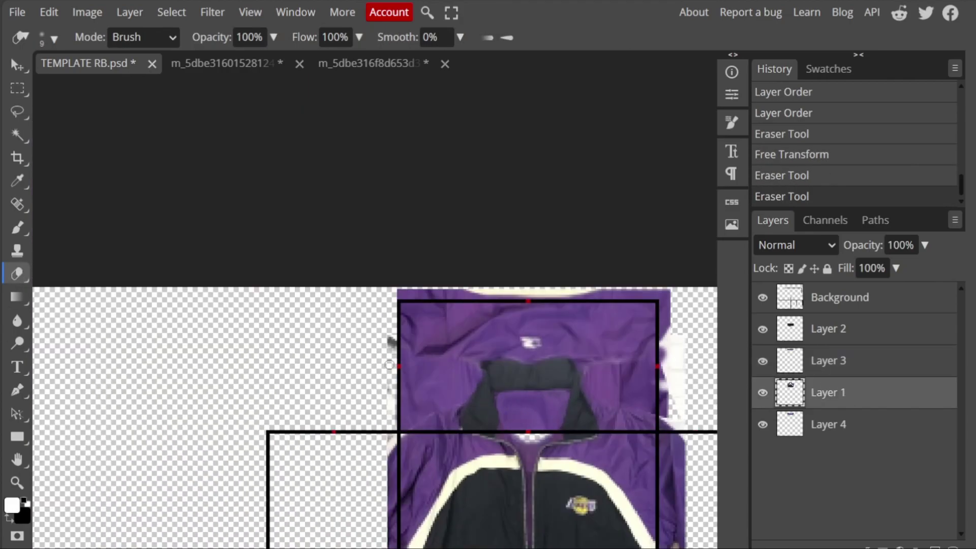
key(ctrl+t)
key(Return)
key(m)
scroll(604, 397, up, 1)
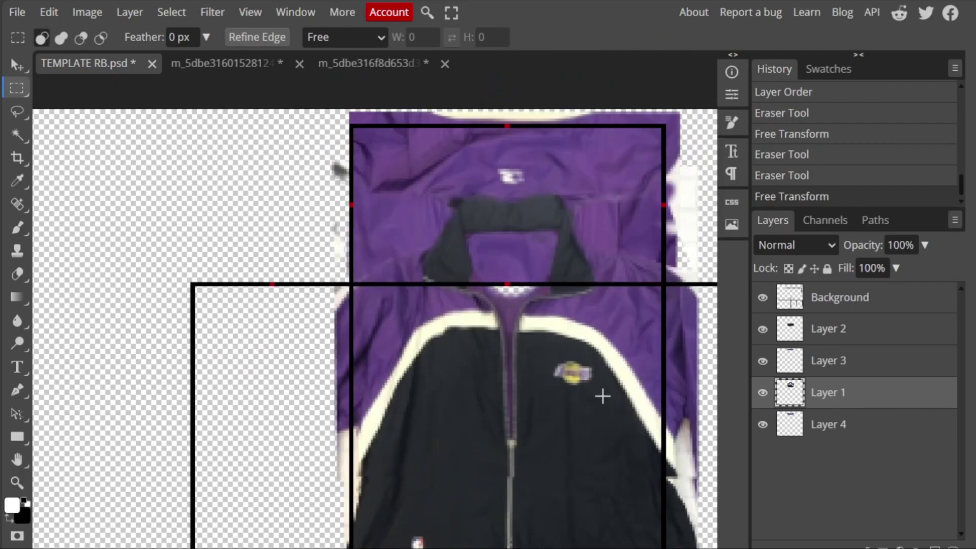
scroll(543, 388, up, 2)
scroll(501, 283, down, 3)
scroll(485, 284, up, 3)
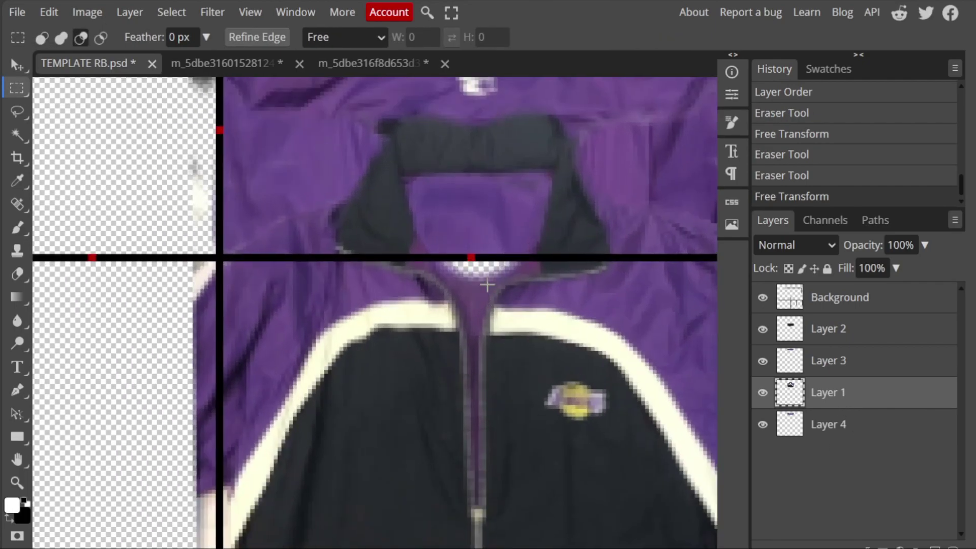
Step: Reshape the jacket front on Layer 1 with the Liquify filter
scroll(485, 285, down, 3)
scroll(485, 284, up, 2)
scroll(318, 283, down, 1)
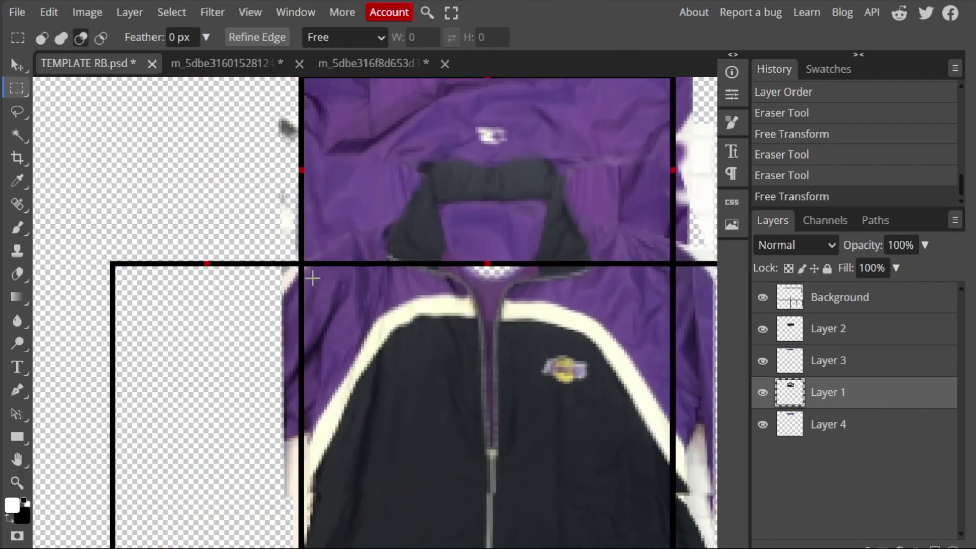
key(ctrl+shift+x)
key(Return)
scroll(604, 323, down, 2)
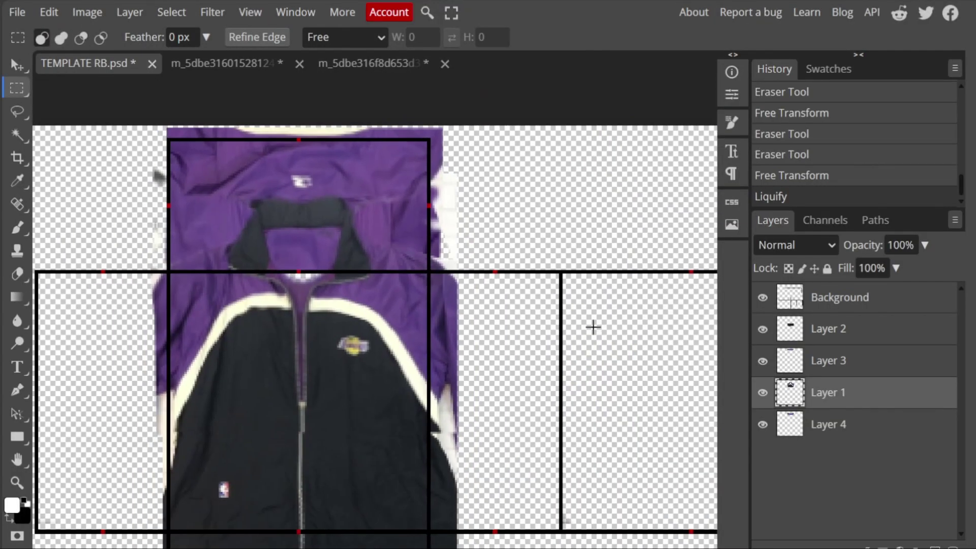
Step: Merge the jacket layers into Layer 4 and clear the parts overhanging the torso panel's right edge
right_click(844, 329)
click(778, 495)
drag(431, 130, 524, 462)
key(Delete)
key(ctrl+d)
Step: Clear the jacket parts overhanging the torso panel's top and left edges, and remove the selection
scroll(54, 257, up, 2)
drag(54, 257, 672, 292)
drag(254, 209, 674, 228)
key(Delete)
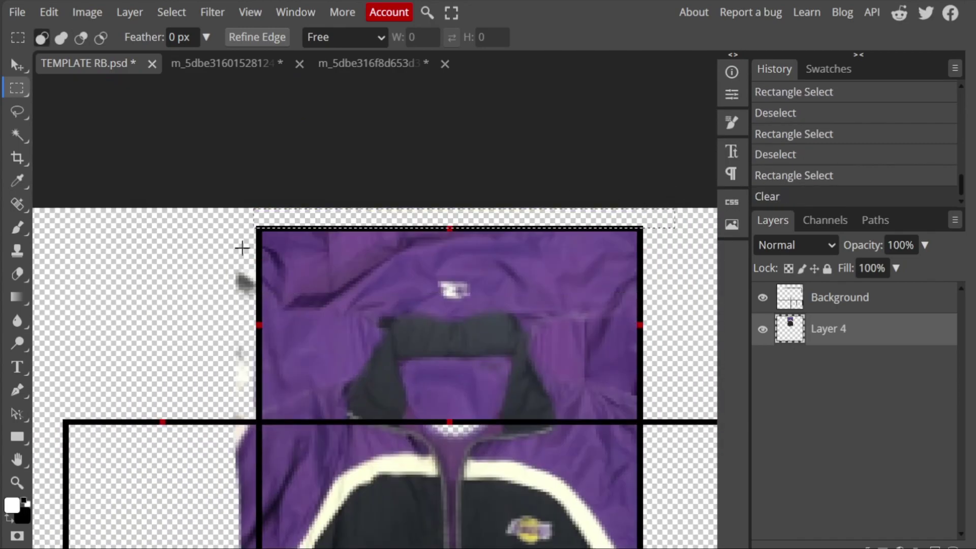
drag(219, 414, 220, 415)
key(Delete)
key(ctrl+d)
Step: Try moving the selected bottom hem strip up to the lower edge of the front panel
scroll(248, 245, down, 2)
scroll(216, 463, up, 2)
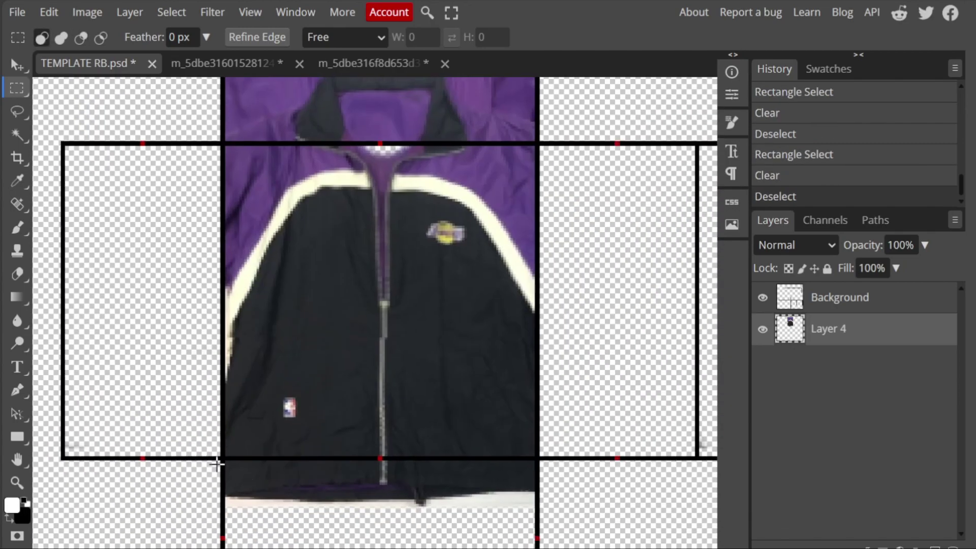
key(alt+ctrl+t)
key(shift+Up)
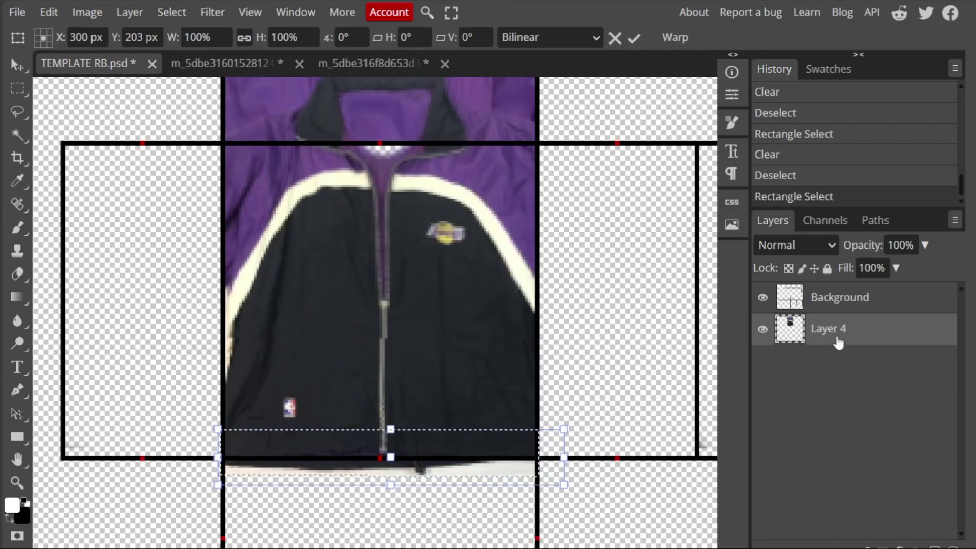
key(Return)
key(ctrl+d)
scroll(213, 383, up, 2)
scroll(302, 349, down, 2)
key(ctrl+z)
key(ctrl+z)
Step: Try clearing the hem below the front panel, and try fitting it with a free transform instead
key(Delete)
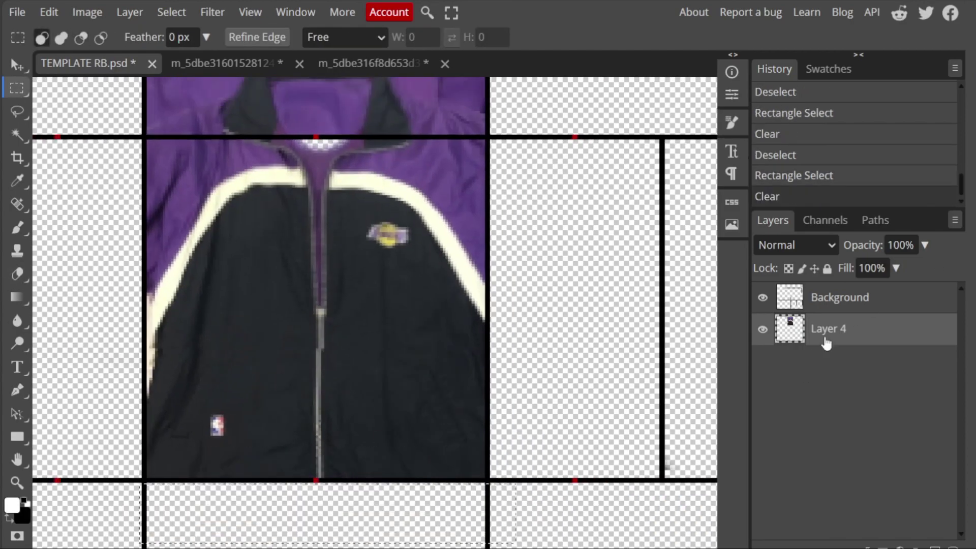
scroll(453, 475, down, 2)
key(ctrl+z)
scroll(453, 475, up, 2)
scroll(388, 488, up, 2)
key(alt+ctrl+t)
key(Return)
key(ctrl+z)
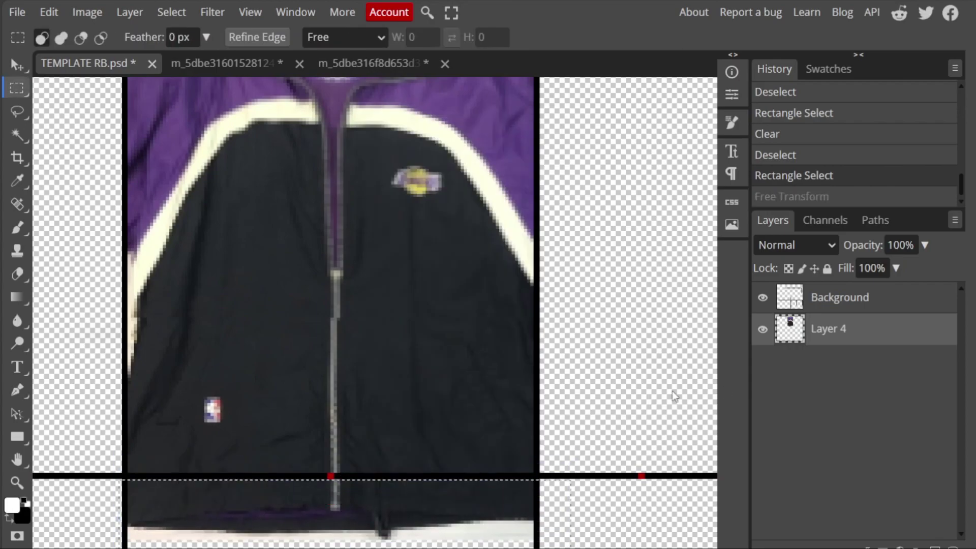
Step: Try pasting a copy of the hem strip as a new layer and fitting it against the front panel's lower edge
key(ctrl+c)
key(ctrl+v)
right_click(436, 478)
click(488, 468)
drag(490, 478, 486, 475)
key(Return)
key(ctrl+z)
drag(330, 503, 331, 489)
key(Return)
key(m)
Step: Try blending the pasted hem strip into the jacket by erasing its upper seam
scroll(361, 408, up, 3)
scroll(361, 408, down, 1)
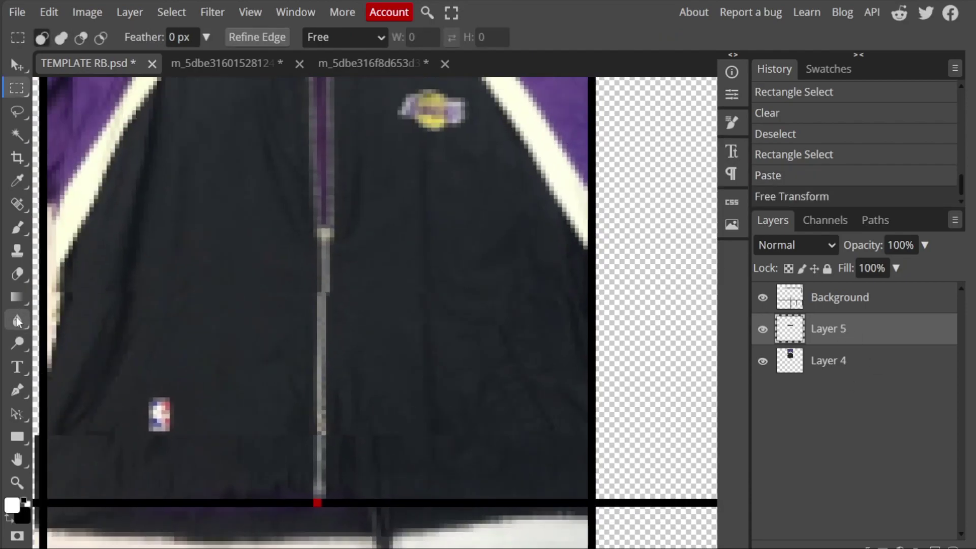
click(568, 445)
scroll(568, 445, down, 2)
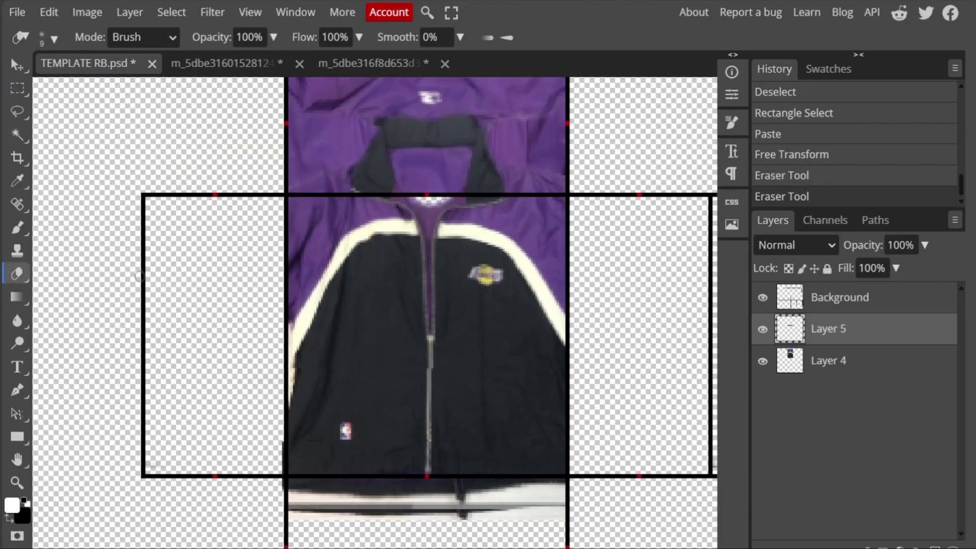
Step: Undo the erasing and transform of the pasted hem strip and delete its layer
key(m)
scroll(541, 409, up, 3)
key(ctrl+z)
key(ctrl+z)
key(ctrl+z)
key(Delete)
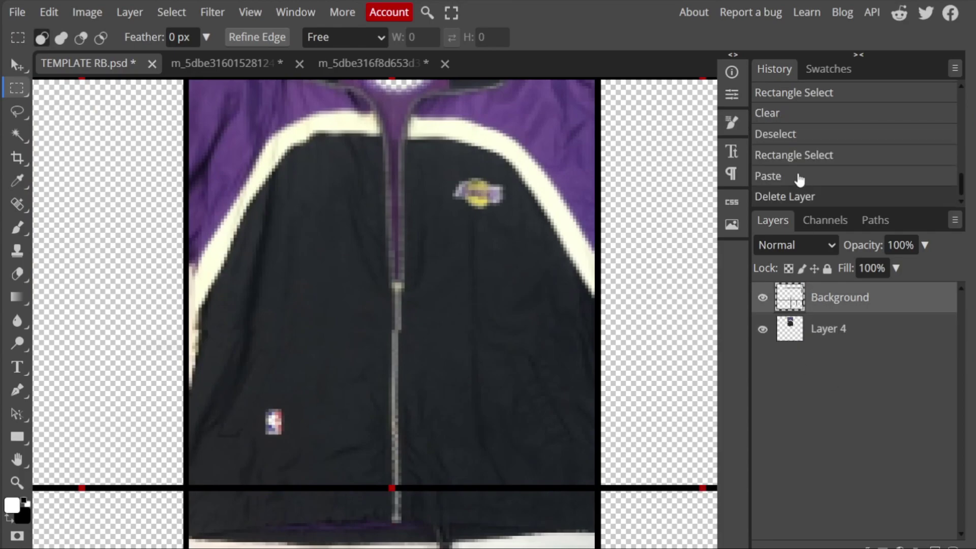
Step: Restore the earlier hem selection, clear the jacket below the front panel's lower edge and deselect
click(800, 168)
key(Delete)
key(ctrl+d)
scroll(331, 227, down, 1)
Step: Retouch the light seam in the purple fabric beside the collar's left tip with the Clone Stamp
scroll(305, 262, up, 5)
click(17, 250)
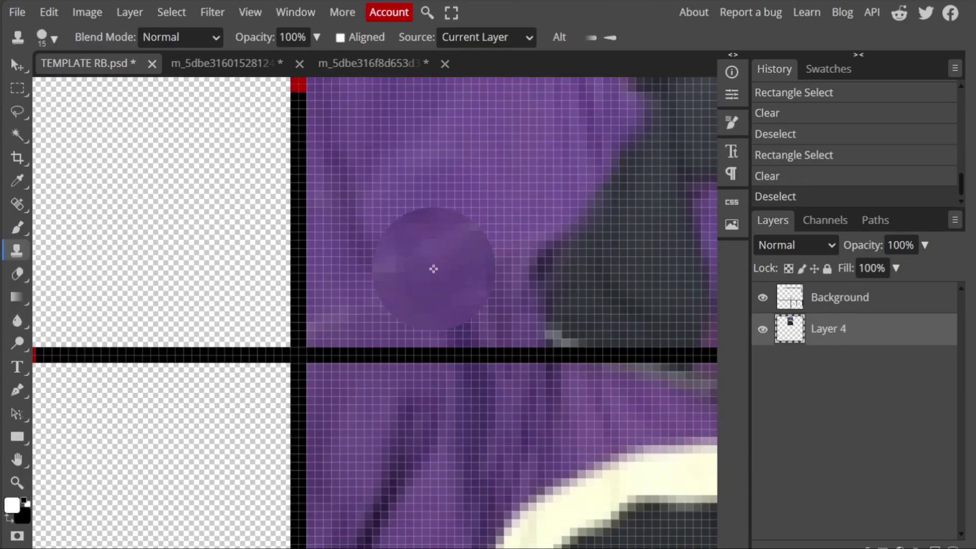
click(130, 148)
key(ctrl+z)
key(ctrl+shift+z)
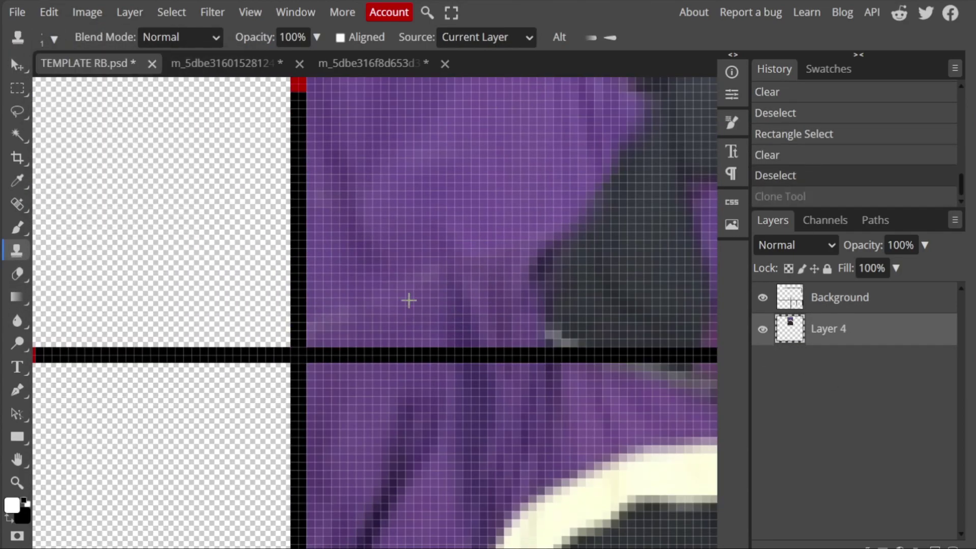
Step: Soften the seams in the purple fabric on both sides of the collar with a 7 px Blur brush at 50% strength
scroll(448, 259, down, 4)
key(r)
scroll(298, 270, up, 2)
click(46, 37)
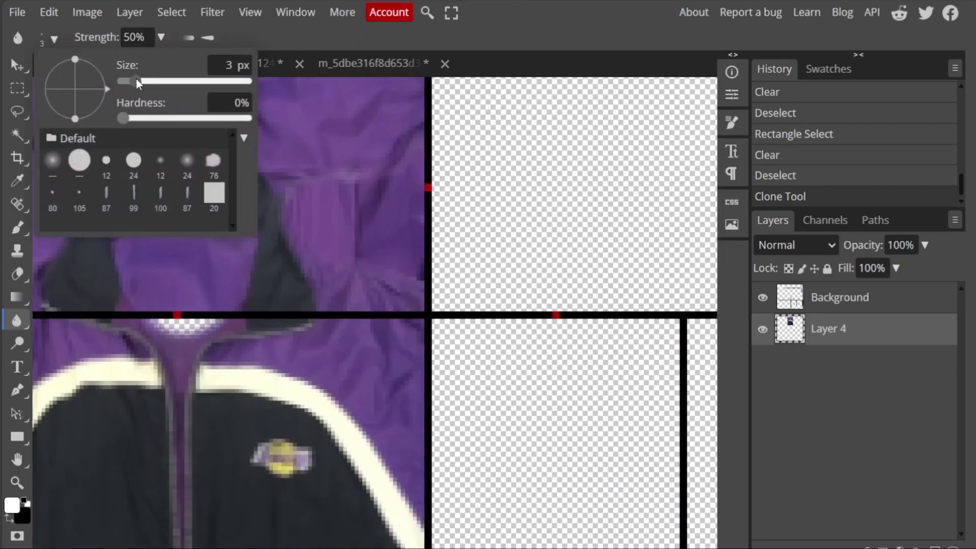
drag(137, 84, 127, 84)
scroll(329, 198, up, 1)
drag(358, 173, 247, 188)
scroll(246, 189, down, 2)
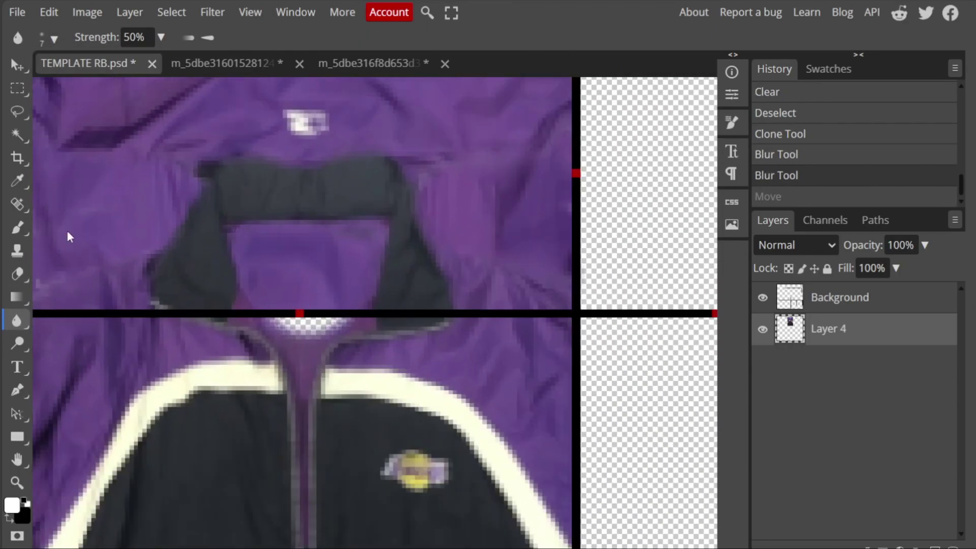
scroll(305, 203, left, 3)
scroll(292, 181, down, 1)
scroll(509, 254, down, 3)
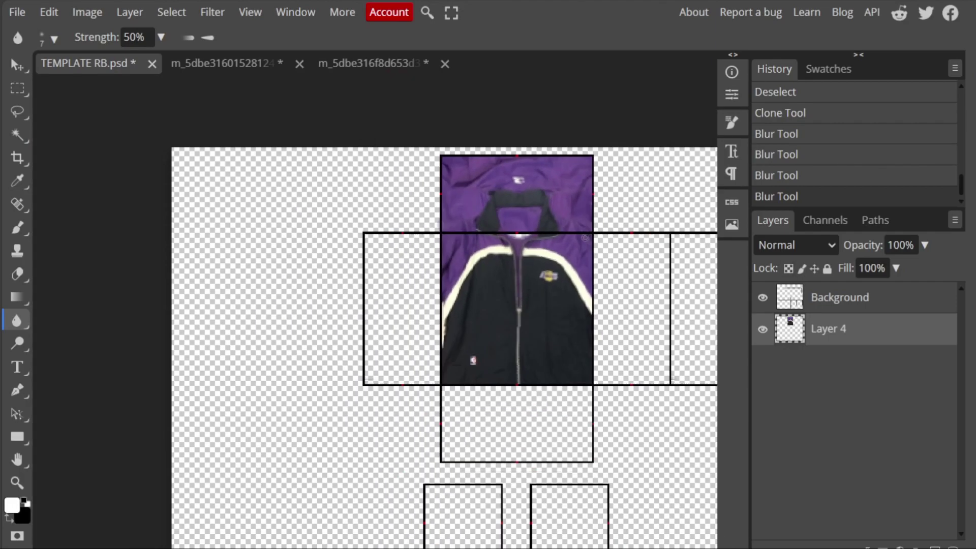
Step: Reshape the merged jacket on Layer 4 with the Liquify filter
key(alt+bracketright)
scroll(356, 254, right, 3)
scroll(305, 254, up, 3)
scroll(305, 255, down, 2)
click(212, 12)
click(236, 138)
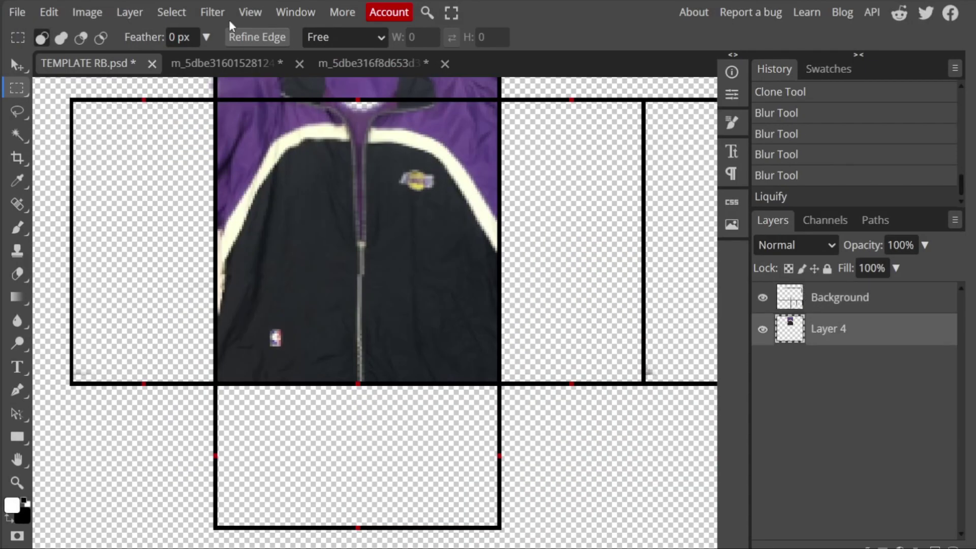
Step: Try pushing the cream patch on the jacket's left edge outward with Liquify at size 40, density 50 and rate 100
click(212, 12)
click(236, 137)
key(w)
scroll(270, 229, up, 2)
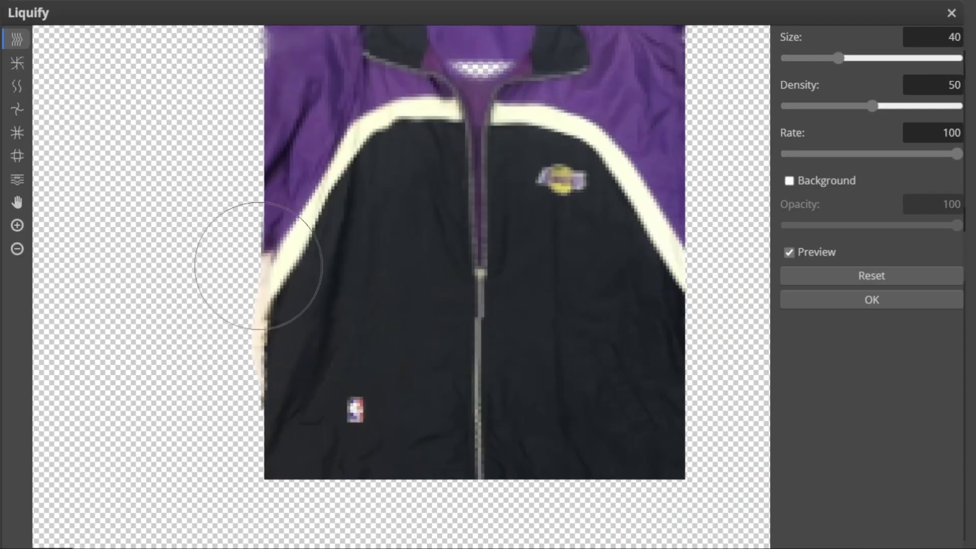
click(872, 299)
key(ctrl+z)
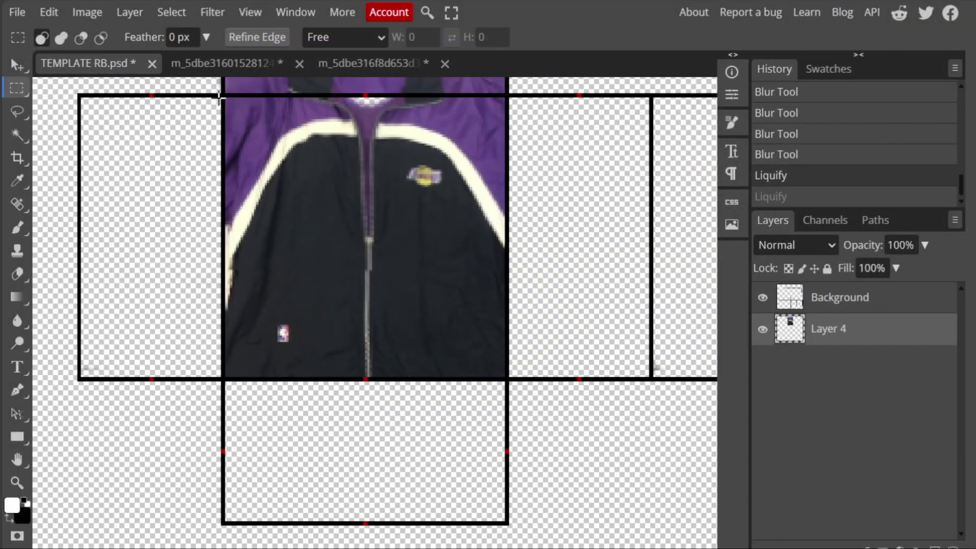
Step: Try stretching the left strip of the jacket front outward past the panel edge to about 116% width
drag(219, 98, 270, 379)
key(ctrl+alt+t)
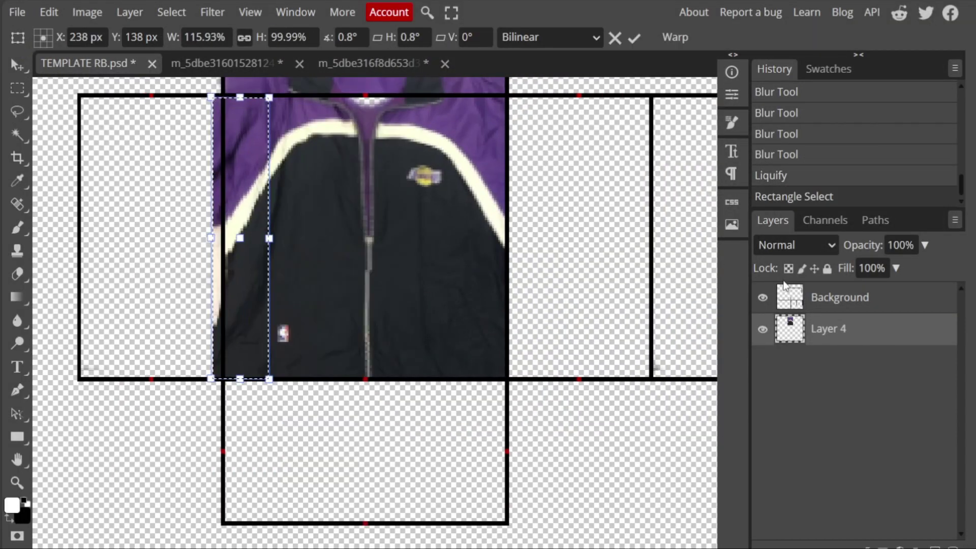
key(Return)
key(ctrl+d)
Step: Try clearing the stretched fabric overhanging the front panel's left edge, and undo that clearing
scroll(362, 189, down, 3)
drag(275, 139, 247, 321)
key(Delete)
key(ctrl+d)
scroll(307, 233, up, 3)
key(ctrl+z)
key(ctrl+z)
key(ctrl+z)
key(ctrl+z)
Step: Try widening the jacket front's left strip again to about 110%
key(ctrl+alt+t)
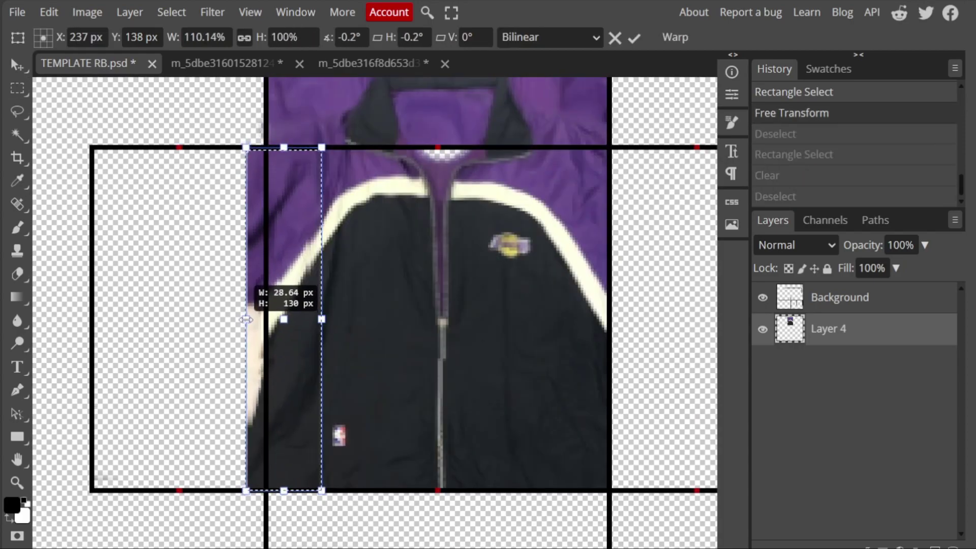
key(Return)
key(ctrl+z)
Step: Try transforming the left strip to about 108% width, undo the strip's transforms and clear the selection
right_click(285, 229)
click(327, 469)
drag(249, 319, 247, 319)
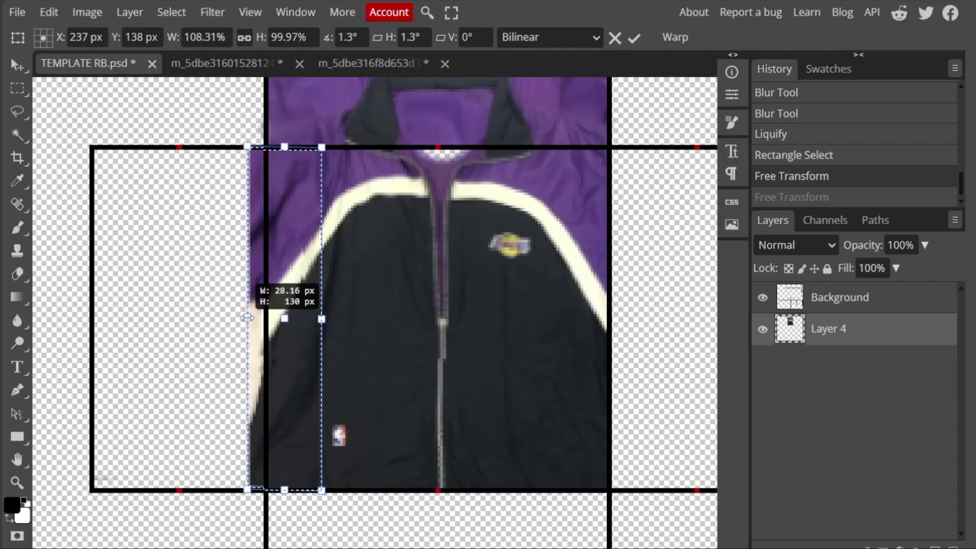
key(Return)
key(ctrl+d)
scroll(249, 317, up, 3)
scroll(407, 305, down, 2)
key(ctrl+z)
key(ctrl+z)
key(ctrl+d)
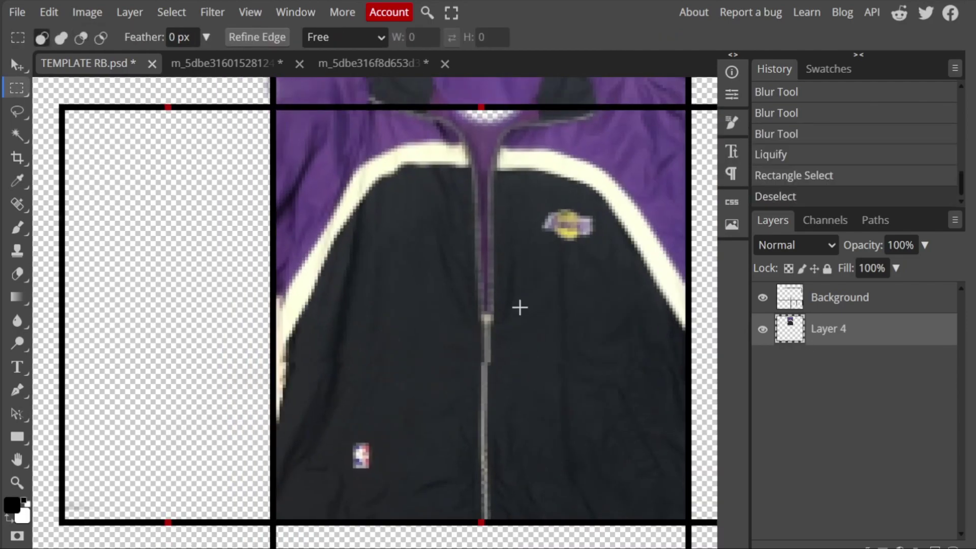
Step: Try stretching the jacket front's left strip outward to about 209% width, undo the transform and clear the selection
drag(311, 419, 295, 517)
right_click(274, 315)
click(327, 469)
drag(276, 314, 256, 314)
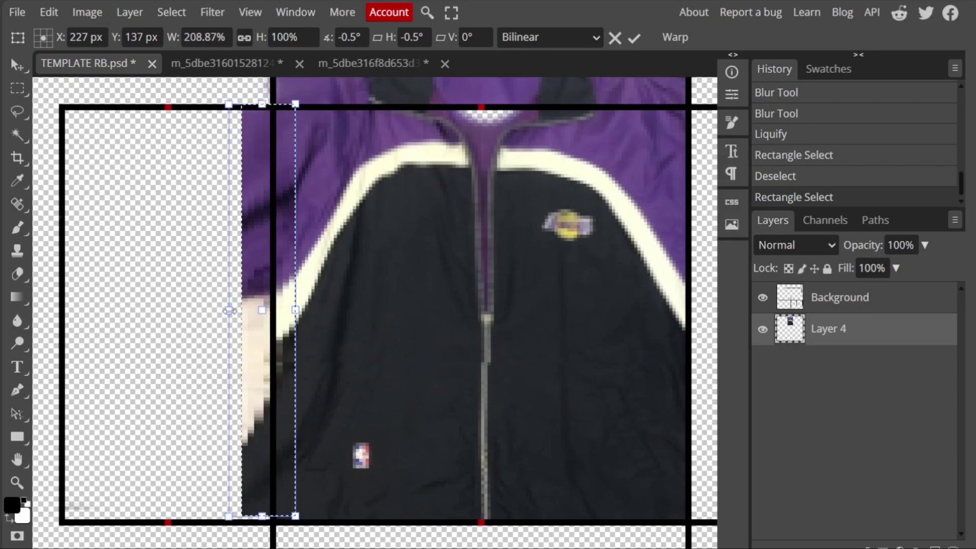
key(Return)
key(ctrl+z)
key(ctrl+d)
Step: Push the jacket front's stripe and black fabric outward past the panel's left edge with Liquify, starting at brush size 40
click(212, 12)
click(249, 137)
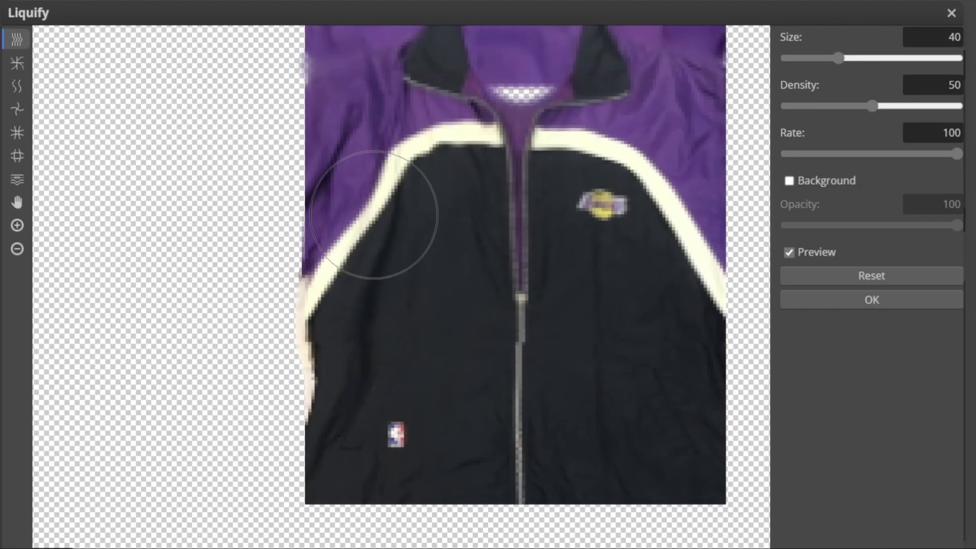
drag(392, 218, 318, 375)
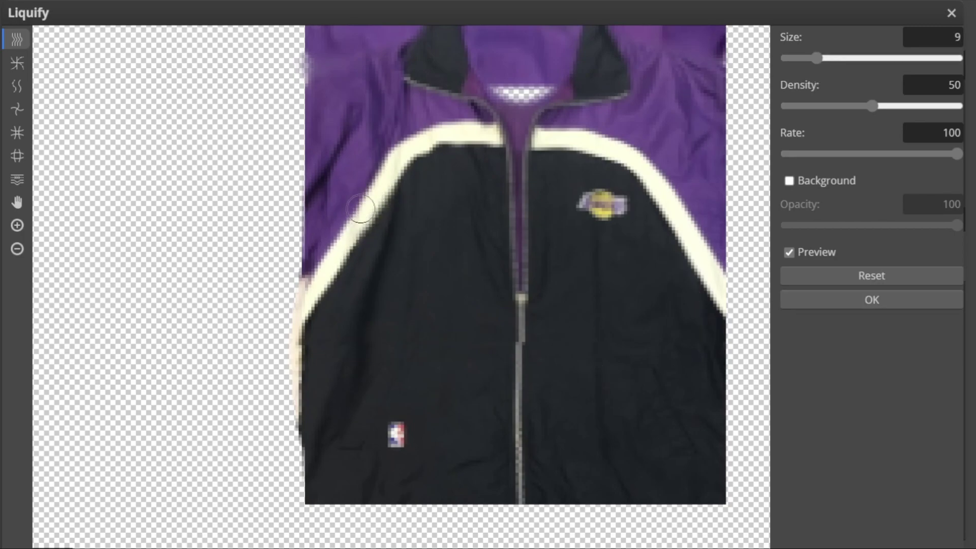
click(871, 299)
Step: Clear the fabric overhanging the front torso panel's left edge and drop the selection
scroll(483, 255, right, 3)
drag(214, 148, 208, 424)
key(Delete)
key(ctrl+d)
scroll(279, 300, down, 1)
Step: Copy the upper part of the jacket in the back-view photo and paste it into TEMPLATE RB.psd
click(224, 63)
click(366, 63)
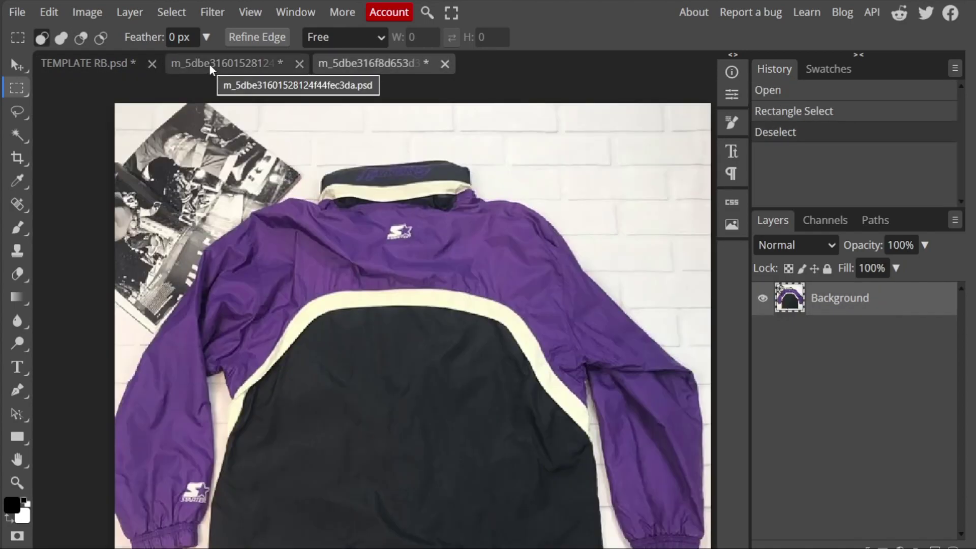
scroll(239, 163, up, 1)
drag(222, 182, 591, 486)
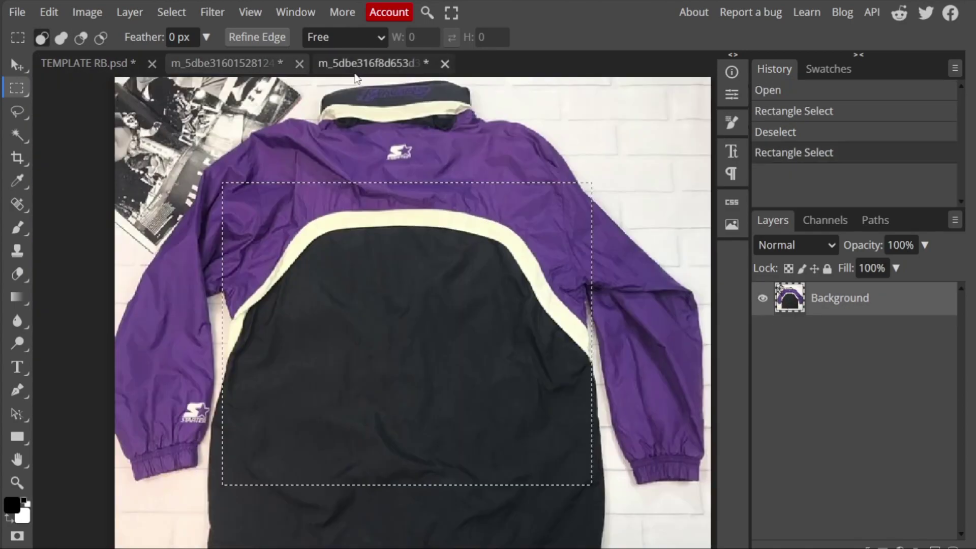
drag(209, 113, 578, 459)
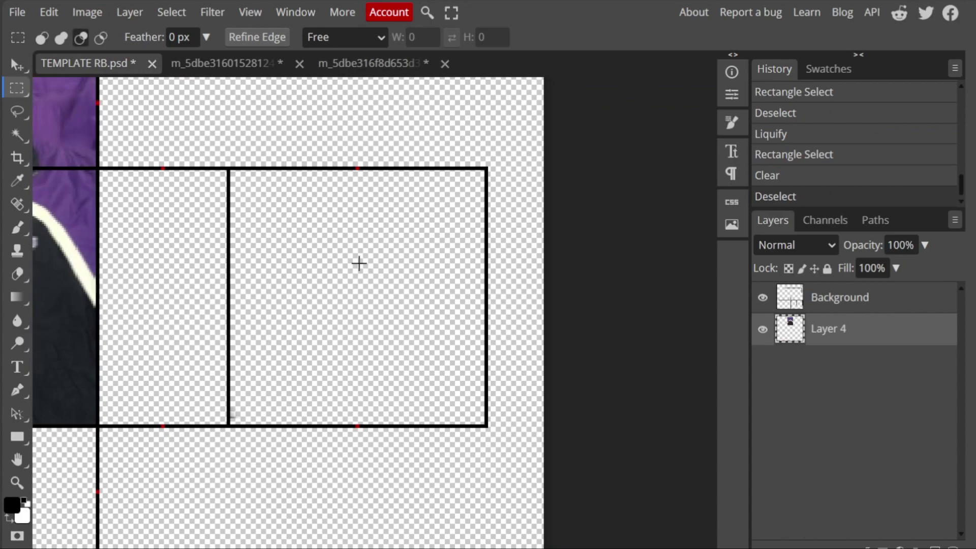
key(ctrl+v)
Step: Scale the pasted jacket back to about 44% and position it over the back torso panel
key(ctrl+alt+t)
drag(35, 120, 247, 202)
drag(328, 298, 349, 273)
scroll(349, 274, up, 2)
drag(396, 295, 435, 233)
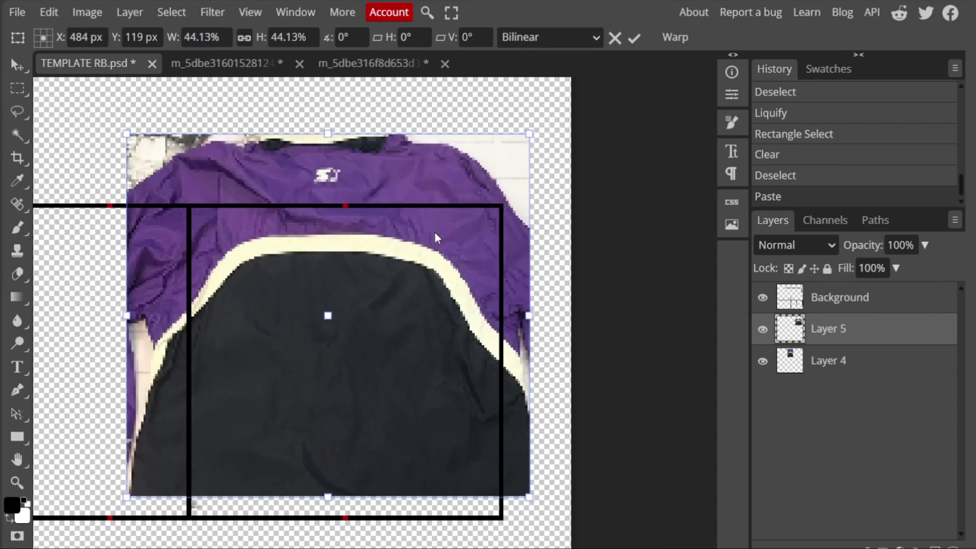
scroll(435, 232, down, 2)
key(Return)
Step: Copy the lower part of the jacket back photo, paste it into the template and fit it over the back panel's lower half
key(m)
click(374, 63)
drag(219, 263, 698, 461)
key(ctrl+c)
click(87, 63)
key(ctrl+v)
right_click(340, 284)
click(438, 469)
drag(366, 389, 427, 389)
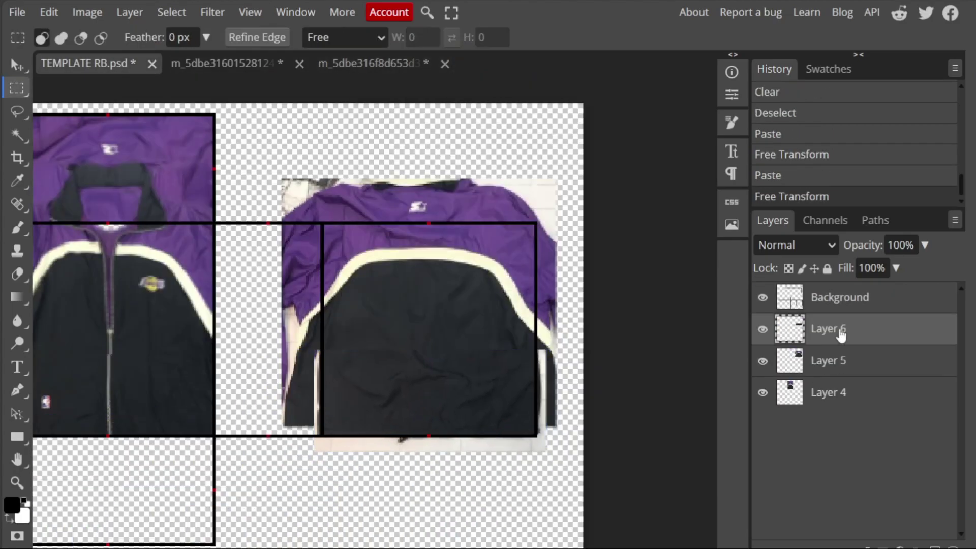
key(Return)
Step: Soften the upper edge of the lower jacket back piece with the Eraser at size 17 to blend the seam
key(e)
scroll(330, 342, up, 3)
click(41, 37)
drag(601, 342, 602, 366)
drag(601, 351, 605, 377)
scroll(444, 383, down, 2)
scroll(381, 317, up, 2)
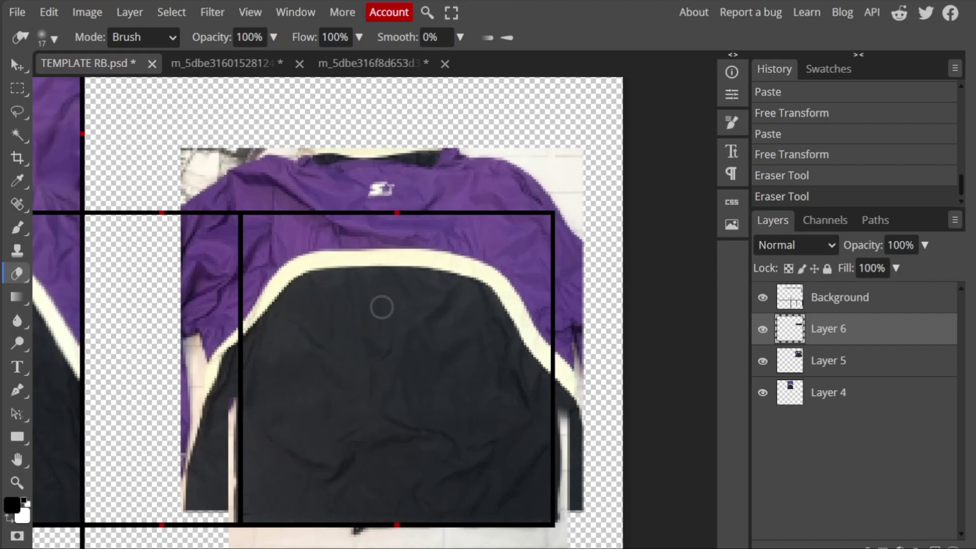
scroll(382, 310, down, 2)
scroll(281, 289, up, 2)
Step: Erase the purple fabric inside the collar opening on Layer 4
click(788, 359)
click(829, 392)
scroll(220, 219, up, 2)
mouse_move(333, 300)
mouse_down()
mouse_move(317, 259)
mouse_move(299, 264)
mouse_up()
scroll(300, 264, down, 3)
scroll(412, 278, up, 3)
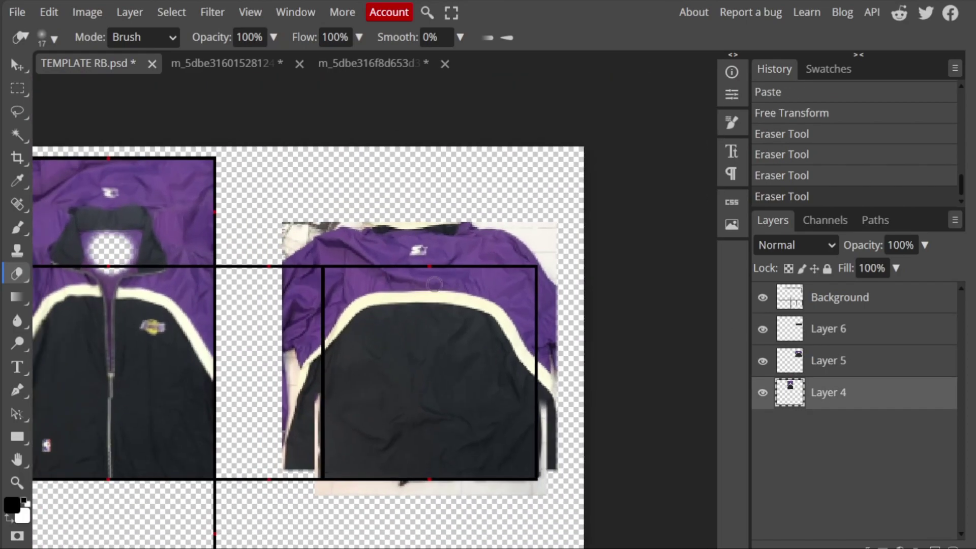
Step: Merge the two jacket back layers, Layer 6 and Layer 5, into one
click(829, 360)
right_click(828, 361)
click(778, 497)
Step: Copy the right half of the jacket back within the panel and paste it as a new layer
key(m)
scroll(555, 287, down, 3)
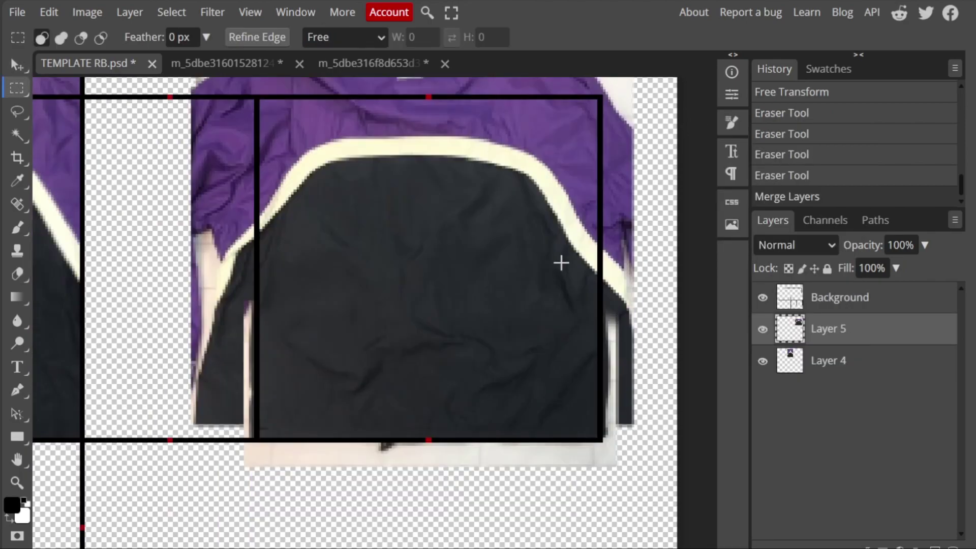
scroll(591, 204, down, 2)
scroll(592, 203, up, 3)
drag(577, 191, 582, 277)
drag(560, 327, 429, 486)
scroll(561, 328, down, 3)
key(ctrl+c)
key(ctrl+v)
Step: Flip the pasted half horizontally and place it over the left half of the back panel
key(ctrl+t)
right_click(425, 246)
click(515, 501)
right_click(479, 246)
click(562, 525)
drag(434, 409, 258, 305)
scroll(259, 305, up, 3)
key(Return)
scroll(261, 286, down, 3)
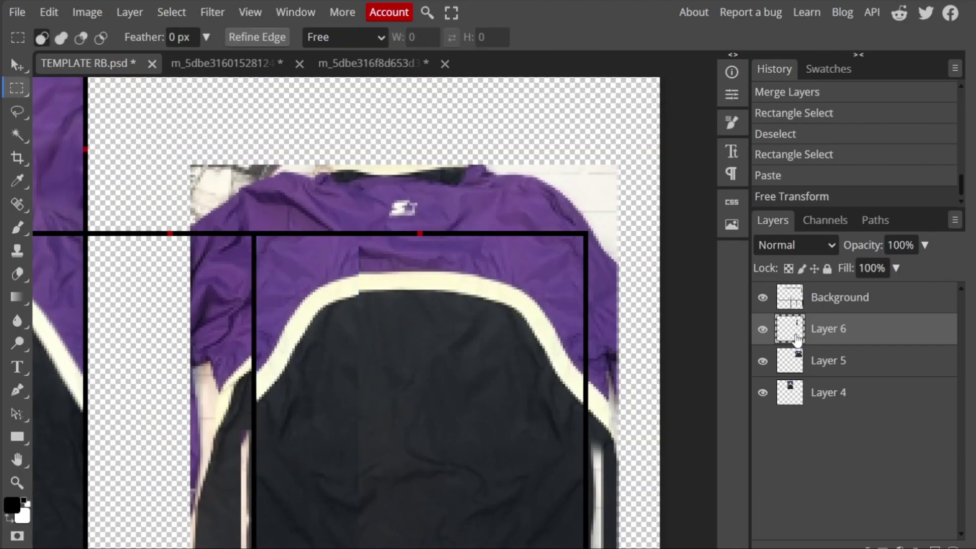
Step: Nudge the mirrored half so its cream stripe lines up with the right half's stripe
scroll(306, 327, up, 1)
key(ctrl+t)
drag(313, 352, 315, 349)
key(Return)
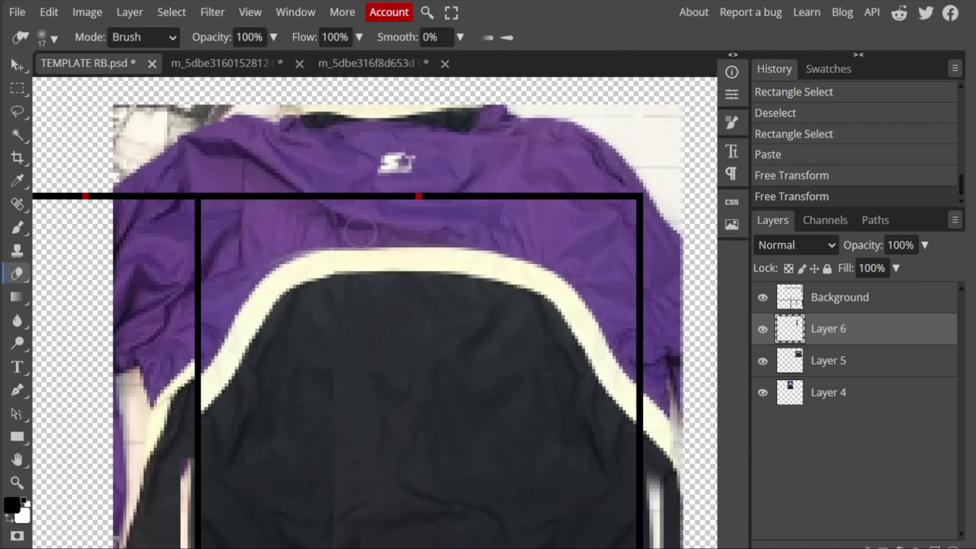
Step: Erase along the mirrored half's edges with the size 17 Eraser to blend it into the jacket back
click(224, 256)
scroll(264, 326, down, 2)
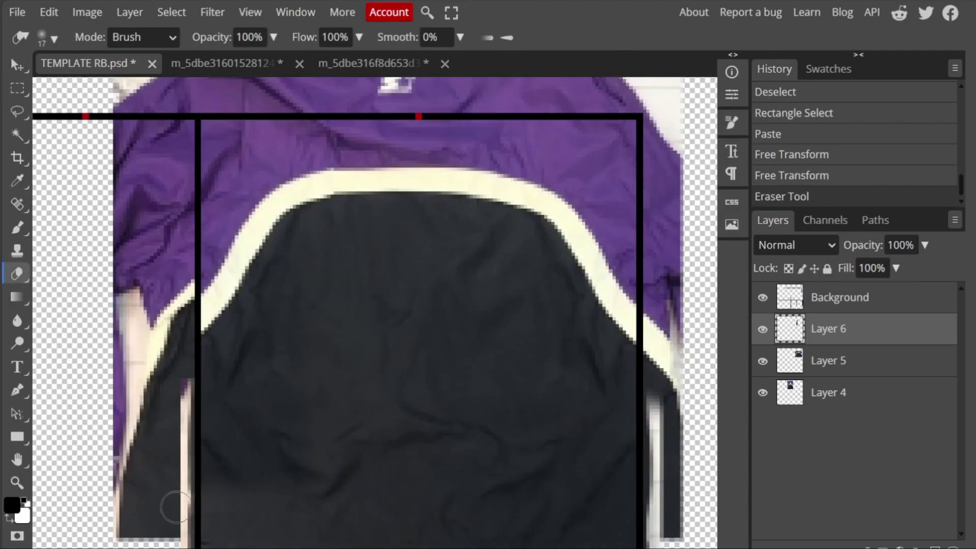
click(276, 396)
scroll(285, 379, up, 1)
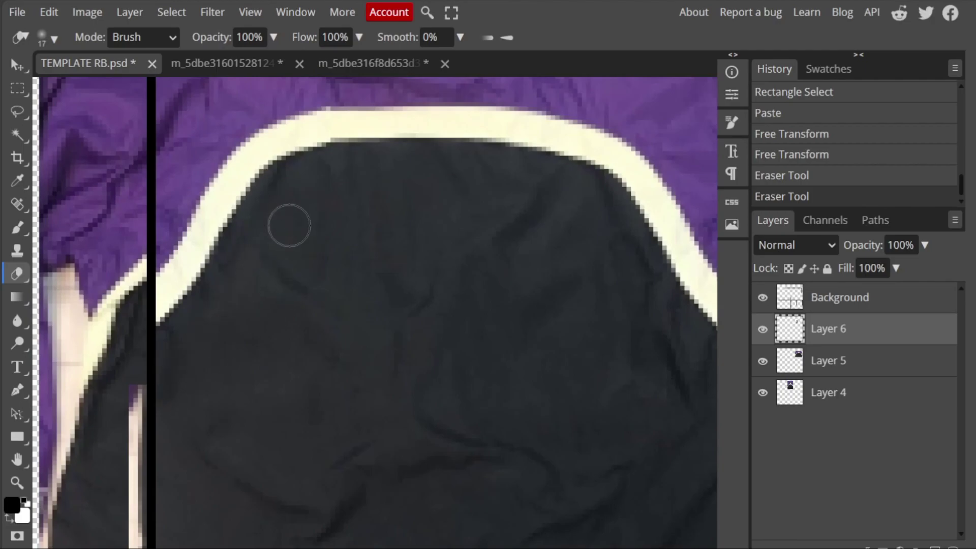
click(278, 249)
click(278, 250)
scroll(356, 305, down, 3)
scroll(334, 279, up, 4)
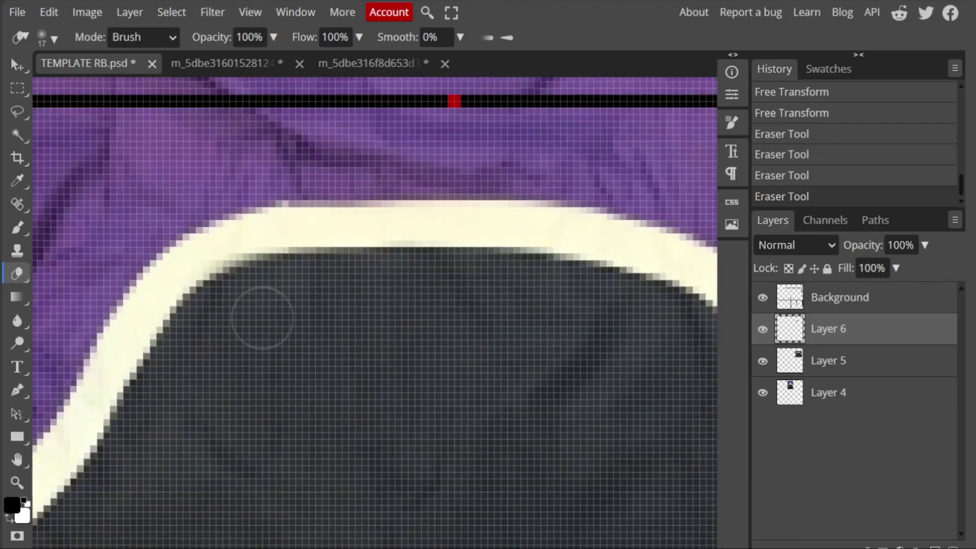
click(260, 321)
scroll(260, 320, down, 3)
click(260, 356)
Step: Merge the mirrored half with the jacket back on Layer 5
scroll(261, 356, down, 2)
right_click(704, 337)
click(763, 492)
Step: Clear the jacket back image extending beyond the back panel's right edge
key(m)
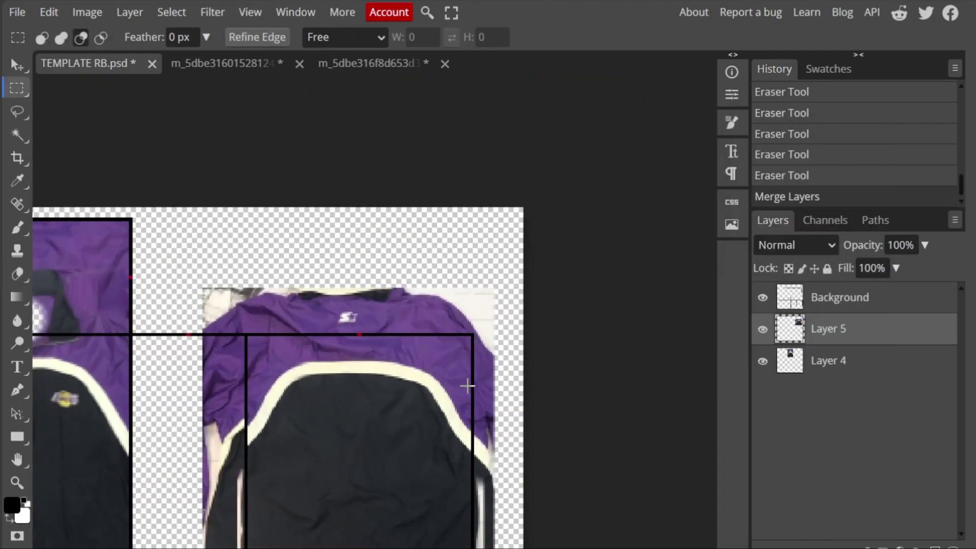
scroll(466, 387, up, 3)
scroll(464, 183, down, 3)
drag(464, 183, 534, 529)
key(Delete)
scroll(526, 488, down, 1)
key(ctrl+d)
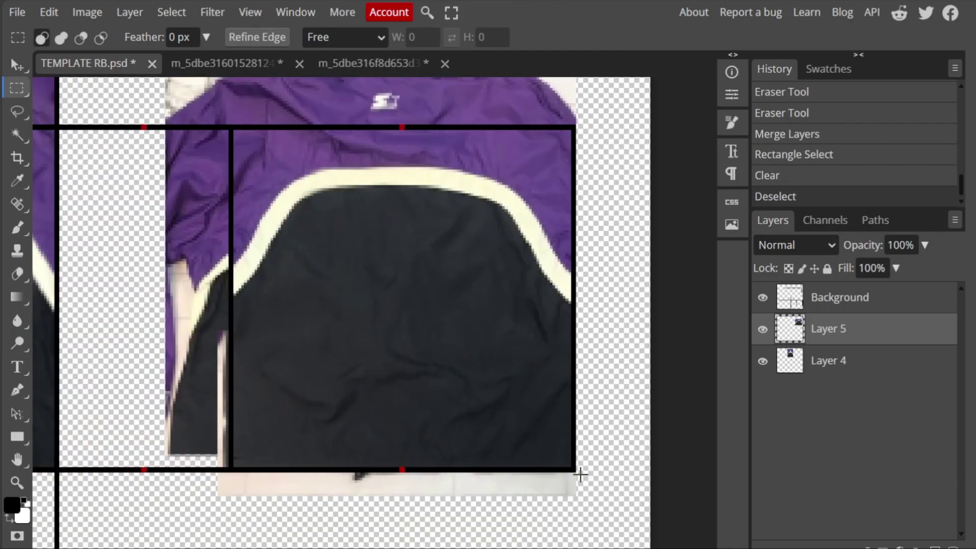
Step: Clear the jacket back image extending below the back panel and beyond its left edge
drag(581, 474, 155, 506)
key(Delete)
key(ctrl+d)
scroll(227, 477, up, 2)
drag(344, 477, 113, 266)
key(Delete)
scroll(231, 283, down, 2)
key(ctrl+d)
Step: Clear the jacket back image extending above the back panel's upper edge
scroll(231, 283, up, 1)
drag(126, 165, 548, 247)
key(Delete)
key(ctrl+d)
scroll(483, 293, down, 2)
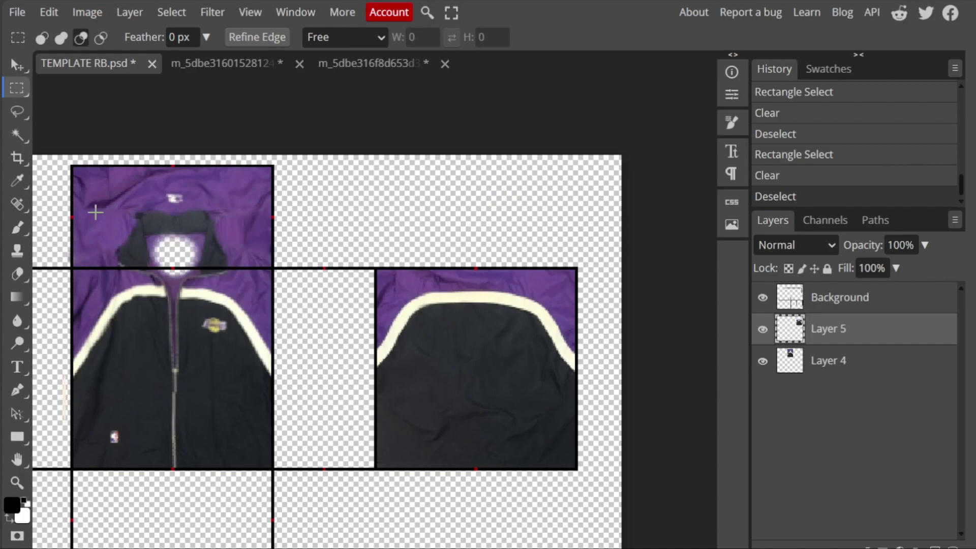
Step: Copy a section of about 139 by 224 px around the right shoulder stripe in the jacket back photo
scroll(157, 190, up, 2)
scroll(157, 192, down, 2)
scroll(333, 257, up, 2)
click(366, 63)
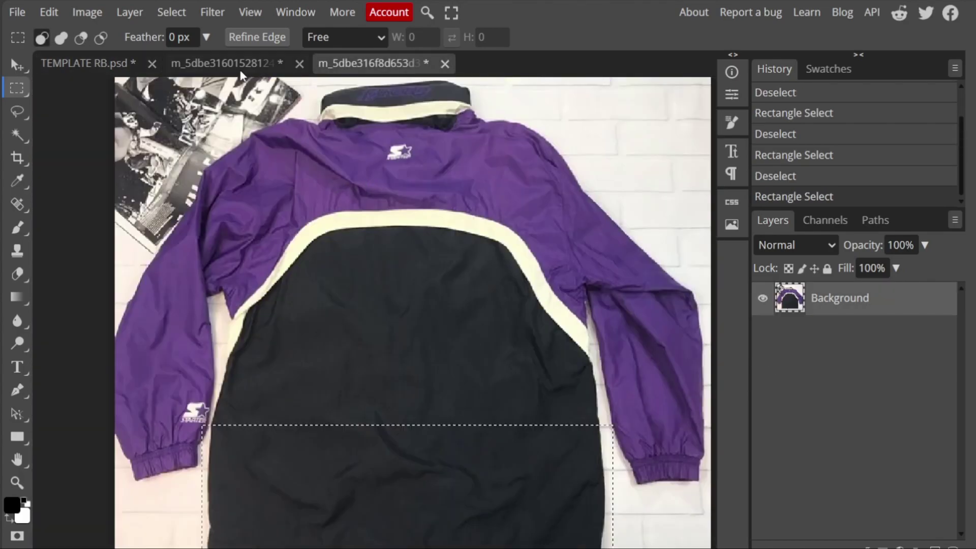
click(239, 64)
key(ctrl+Tab)
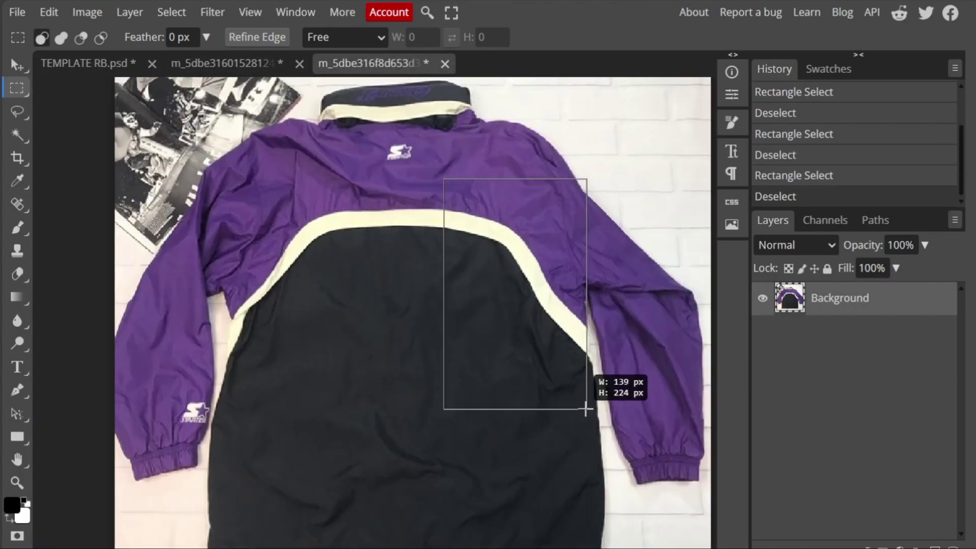
key(ctrl+c)
Step: Try pasting the copied stripe section into the template and rotating it to fit the side panel between front and back
key(ctrl+Tab)
key(ctrl+v)
key(ctrl+alt+t)
drag(392, 541, 452, 171)
drag(458, 403, 467, 501)
drag(311, 403, 454, 338)
key(Return)
Step: Move the side piece's layer beneath Layer 4 and apply a further free transform at 100% scale
drag(829, 329, 826, 399)
key(ctrl+alt+t)
scroll(411, 386, up, 2)
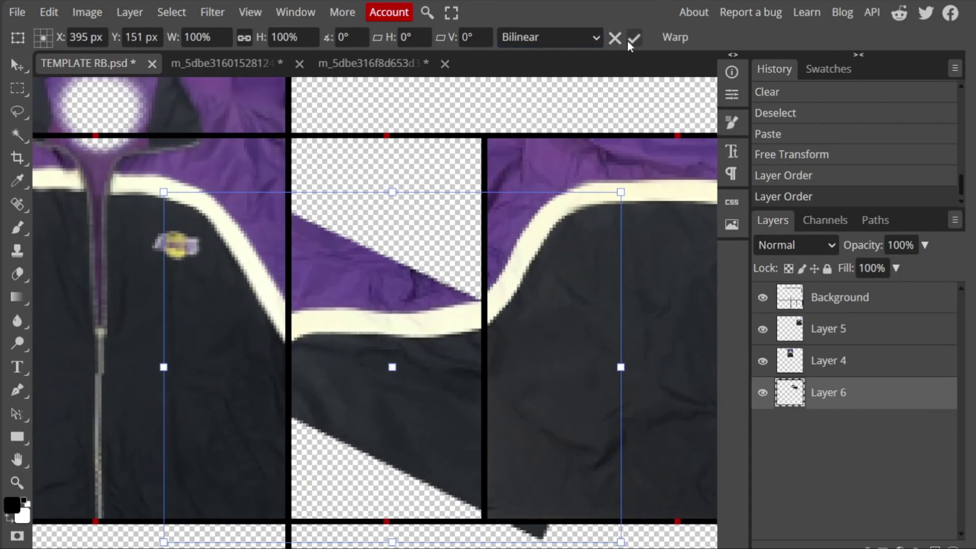
click(634, 38)
Step: Try bending the side piece's cream stripe downward with Liquify at brush size 29, and delete its layer
click(212, 12)
click(240, 140)
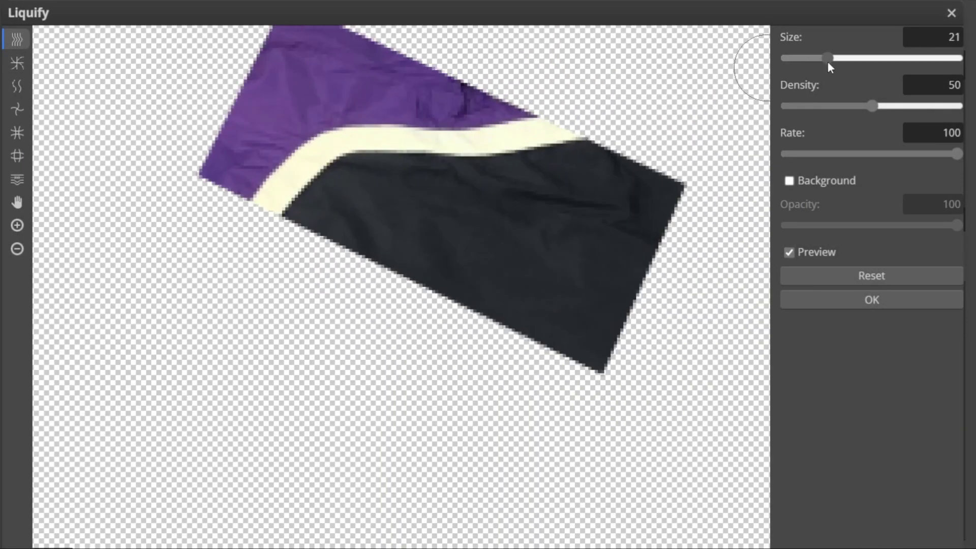
drag(423, 109, 403, 145)
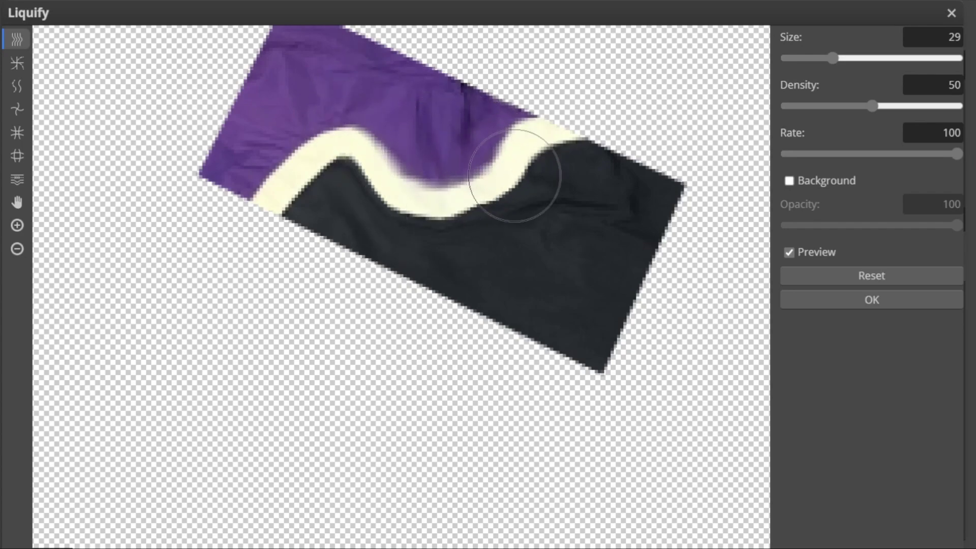
key(Return)
scroll(544, 218, down, 2)
key(Delete)
Step: Paste the copied shoulder section into the template again as a new layer and leave its free transform unapplied
scroll(388, 420, up, 3)
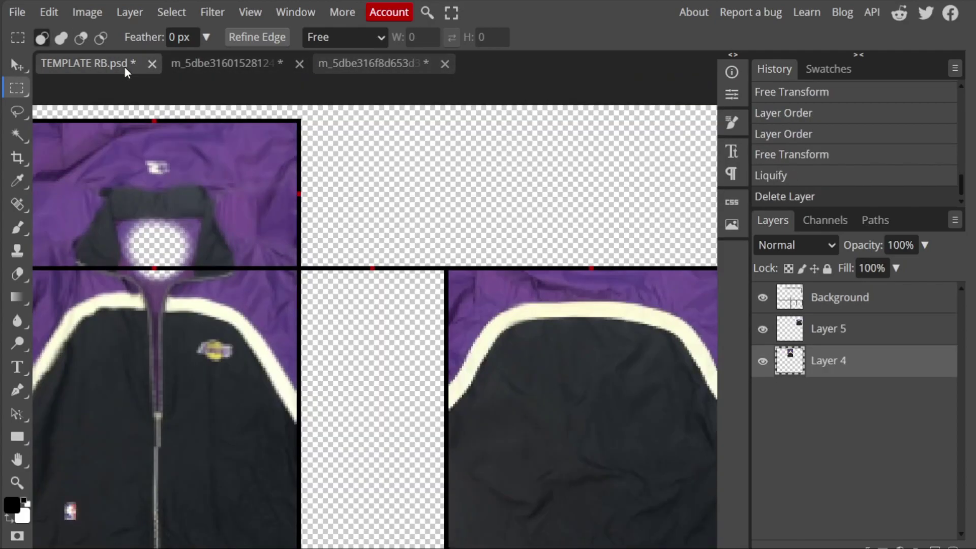
key(ctrl+v)
scroll(227, 495, down, 2)
drag(226, 495, 411, 443)
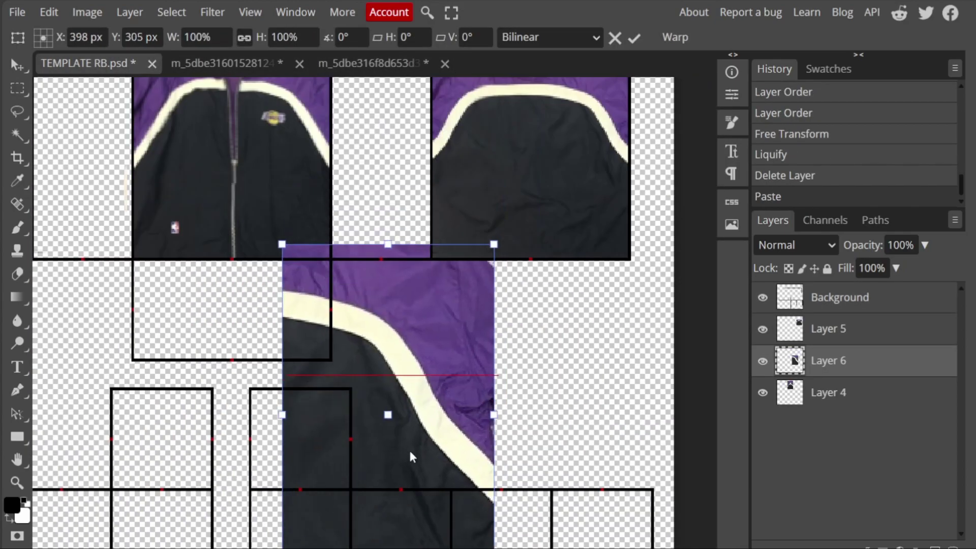
key(Escape)
scroll(103, 262, up, 1)
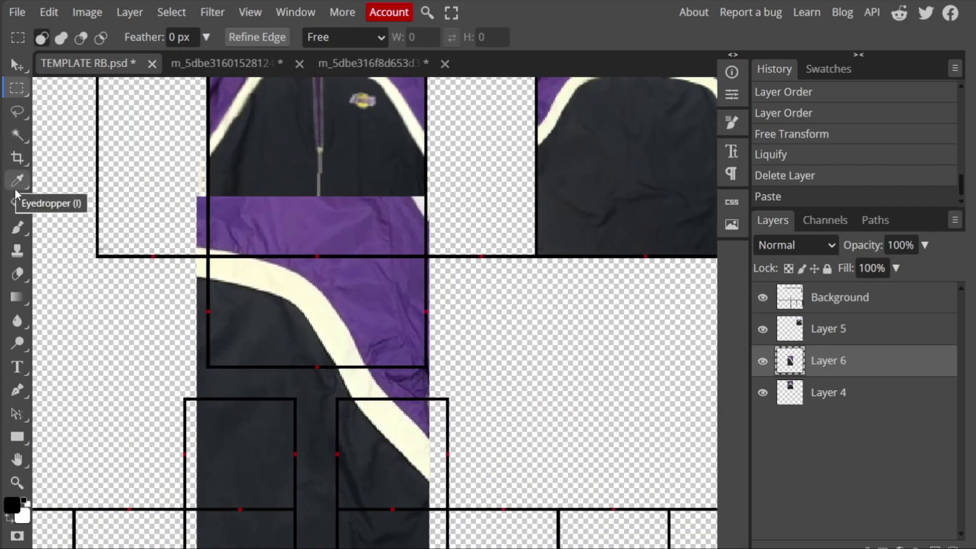
Step: Select the purple fabric of the pasted section with the Magic Wand at tolerance 16 and clear it
key(w)
shift+click(380, 347)
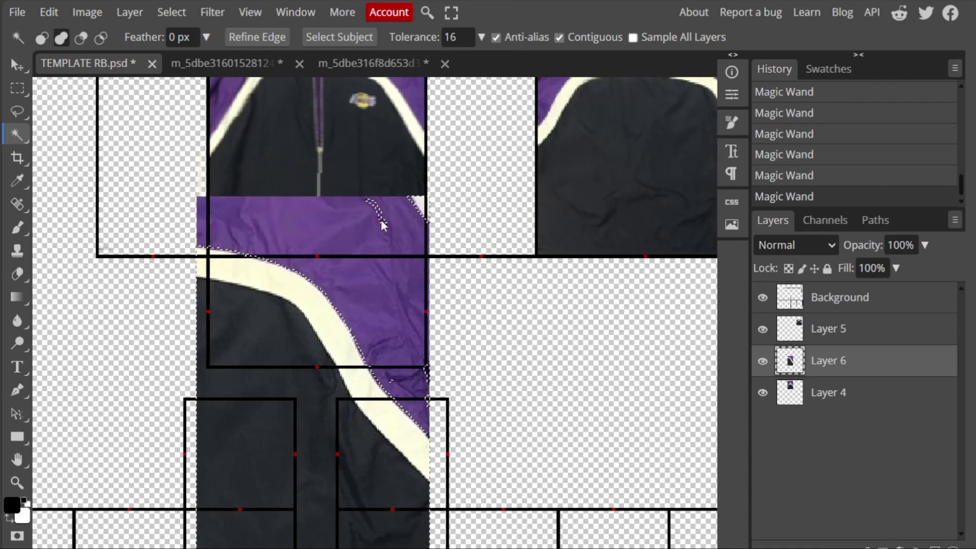
scroll(258, 257, up, 3)
scroll(423, 298, down, 3)
scroll(356, 366, right, 5)
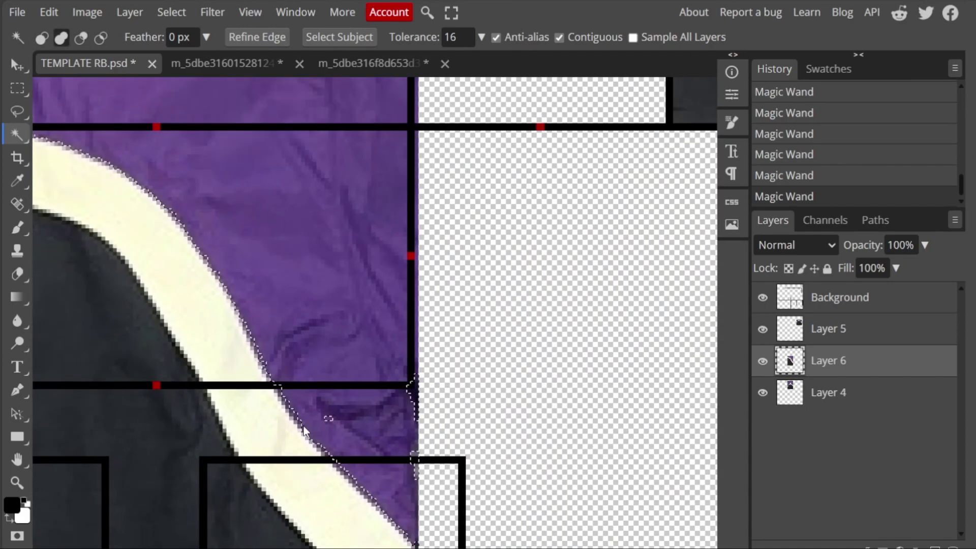
scroll(364, 399, down, 2)
key(Delete)
scroll(386, 305, down, 3)
click(419, 233)
key(ctrl+d)
Step: Clear the leftover fragments beside the section's cream stripe with a rectangular selection and deselect
key(m)
drag(345, 165, 446, 294)
key(Delete)
key(ctrl+d)
scroll(199, 291, down, 2)
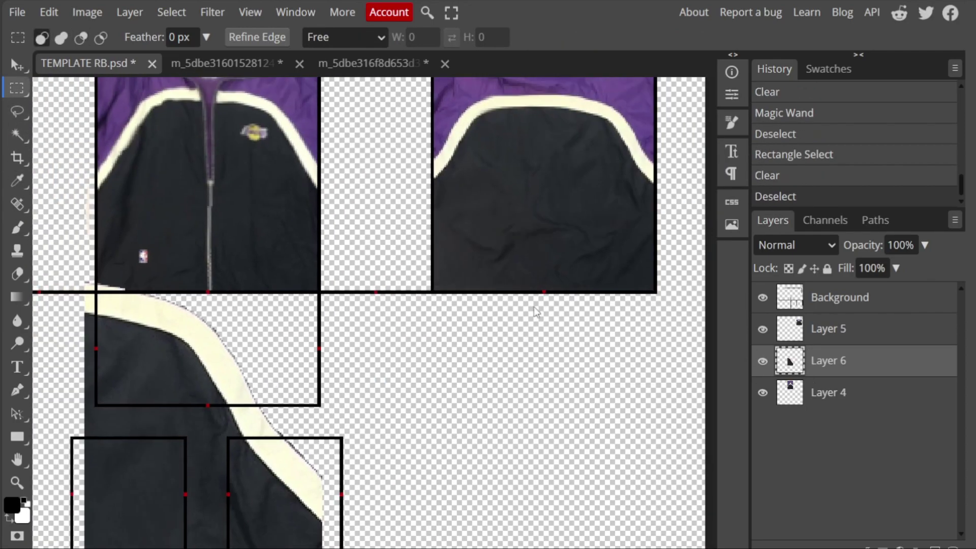
Step: Replace the cut-out section with a fresh paste of the shoulder fabric and move its layer below Layer 4
key(alt+ctrl+t)
drag(79, 284, 330, 216)
scroll(456, 169, up, 2)
drag(436, 413, 584, 241)
key(Return)
key(ctrl+bracketleft)
Step: Scale the pasted section down to 59.18% and move it toward the gap between the front and back panels
scroll(330, 305, up, 3)
key(alt+ctrl+t)
drag(293, 504, 214, 491)
key(ctrl+z)
right_click(370, 210)
click(403, 471)
drag(397, 239, 464, 298)
scroll(168, 402, down, 3)
drag(96, 405, 96, 446)
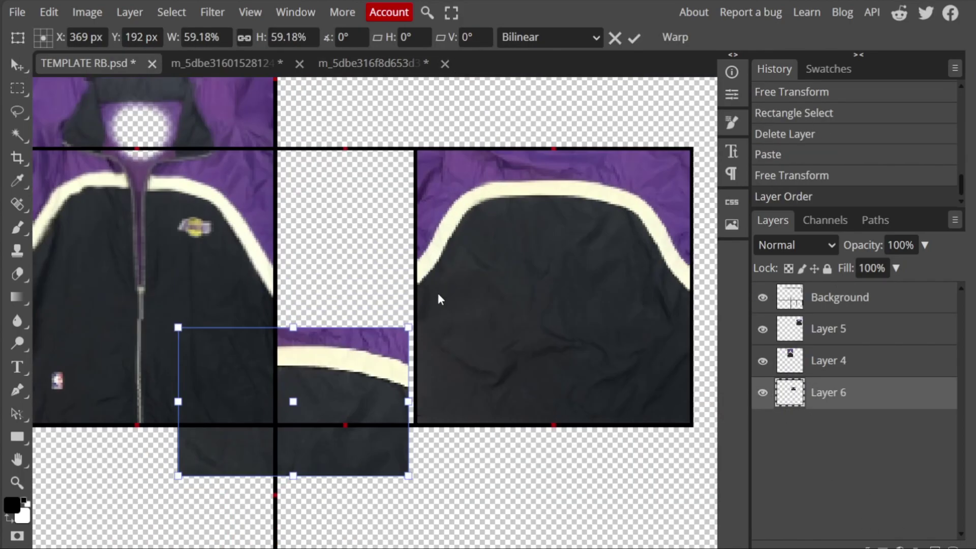
Step: Flip the section vertically, resize it to 57.68% and position its cream stripe across the gap between the front and back panels
drag(408, 328, 386, 306)
right_click(386, 306)
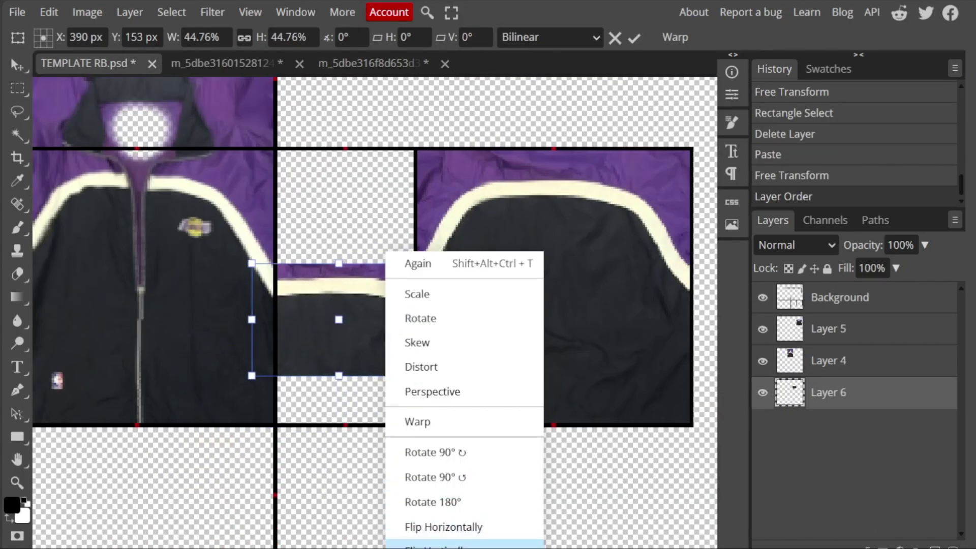
click(407, 543)
scroll(387, 301, up, 2)
key(Up)
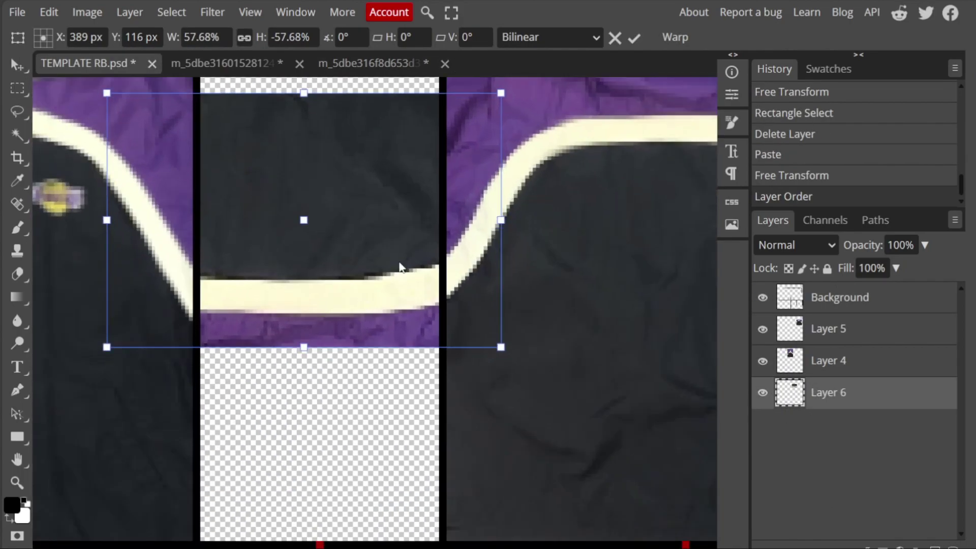
key(Return)
Step: Push the front-side end of the section's cream stripe upward with Liquify at brush size 29
click(212, 12)
mouse_move(254, 352)
click(235, 139)
scroll(464, 201, up, 3)
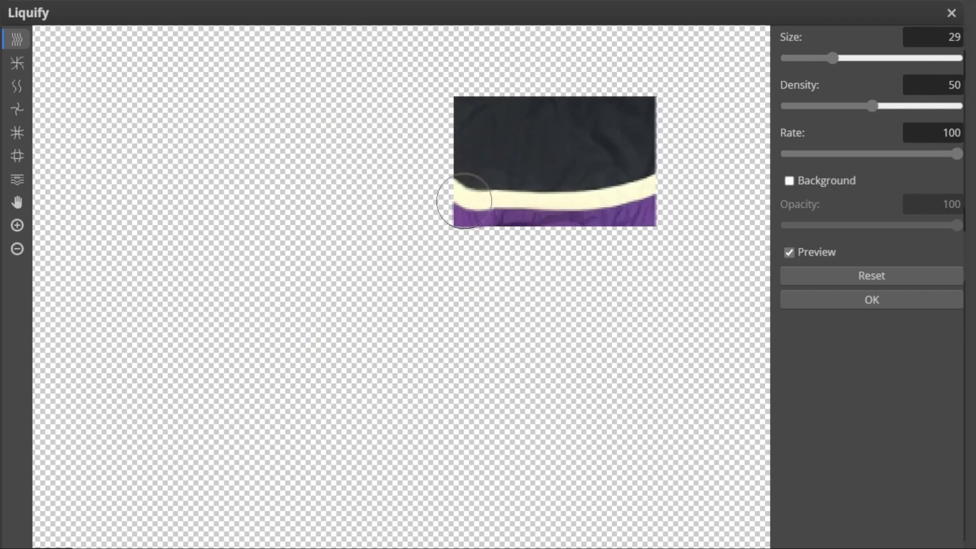
click(871, 300)
scroll(307, 264, down, 2)
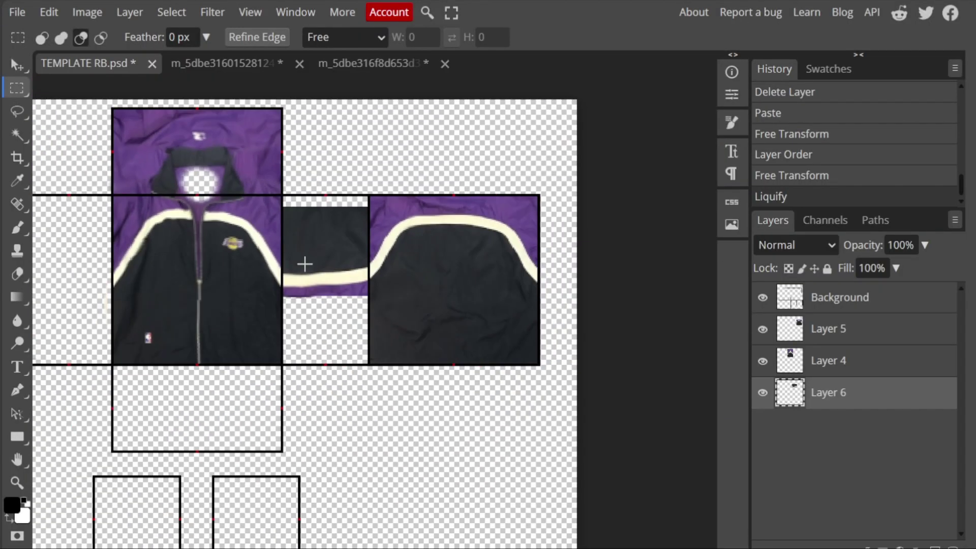
Step: Curve the cream stripe further toward the neighbouring panels' stripes with two more Liquify passes
scroll(307, 264, up, 2)
click(212, 12)
click(236, 137)
scroll(402, 317, up, 4)
click(872, 300)
click(212, 12)
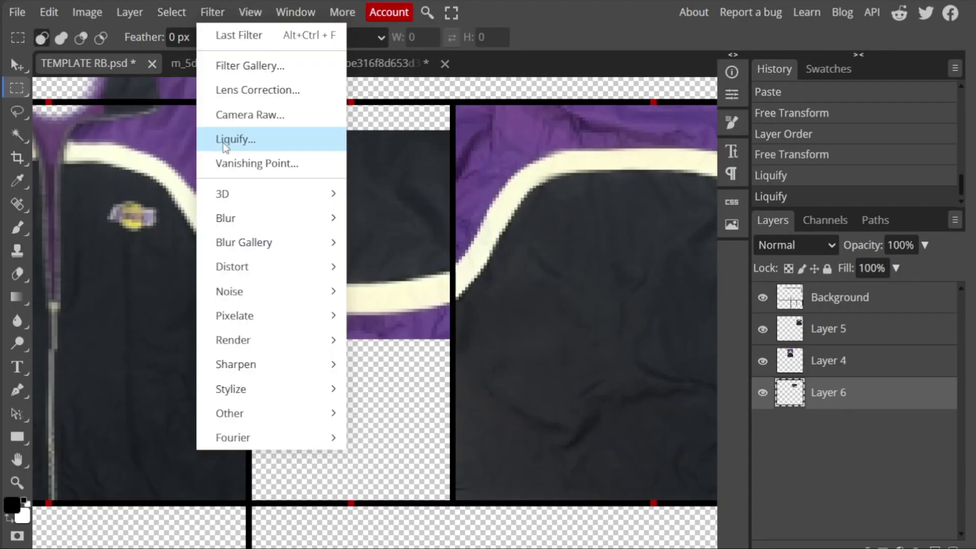
click(236, 138)
scroll(360, 261, up, 3)
click(871, 300)
Step: Push the middle of the cream stripe downward with Liquify to deepen its curve
click(212, 11)
click(236, 138)
scroll(309, 328, up, 3)
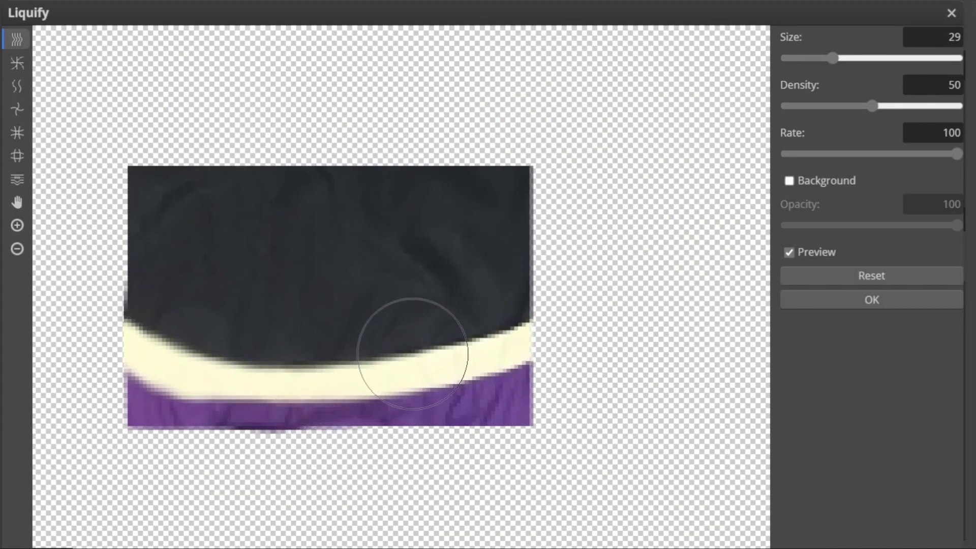
drag(259, 381, 267, 389)
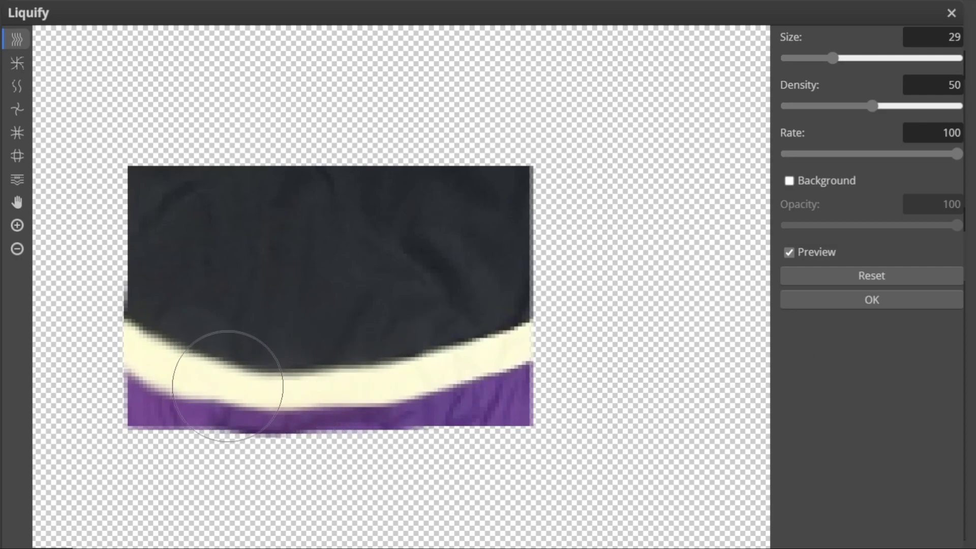
key(Return)
Step: Lower the side section's vibrance to -64
click(87, 11)
mouse_move(118, 66)
click(284, 167)
drag(179, 185, 183, 186)
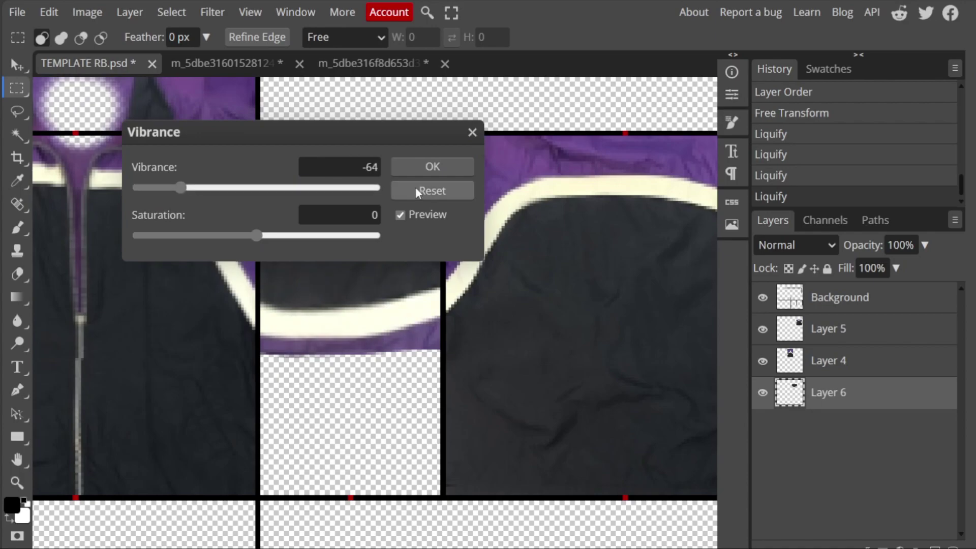
click(432, 166)
Step: Refine the paler stripe's curve with two further Liquify passes at brush size 29
scroll(335, 268, down, 3)
scroll(335, 268, up, 4)
click(213, 12)
click(252, 147)
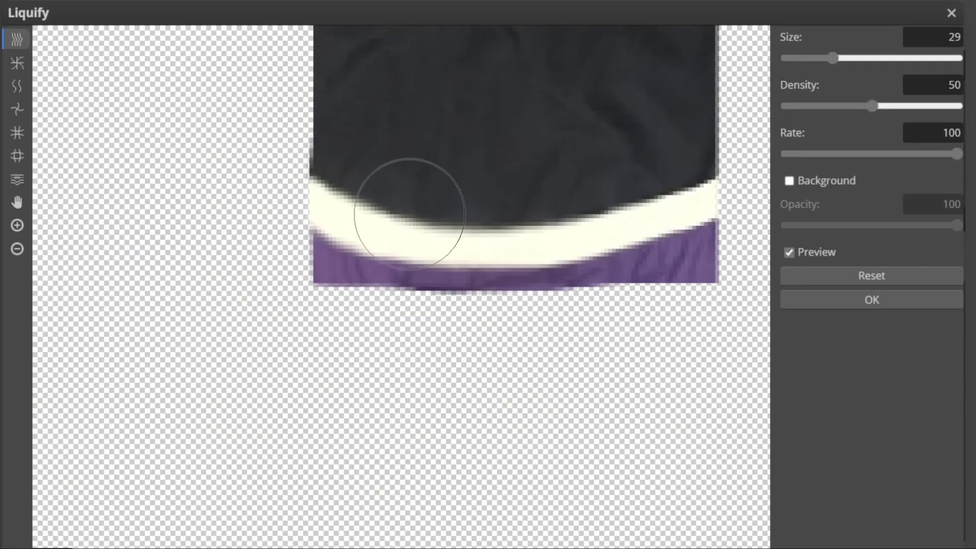
key(Return)
click(198, 14)
click(252, 148)
scroll(617, 224, up, 5)
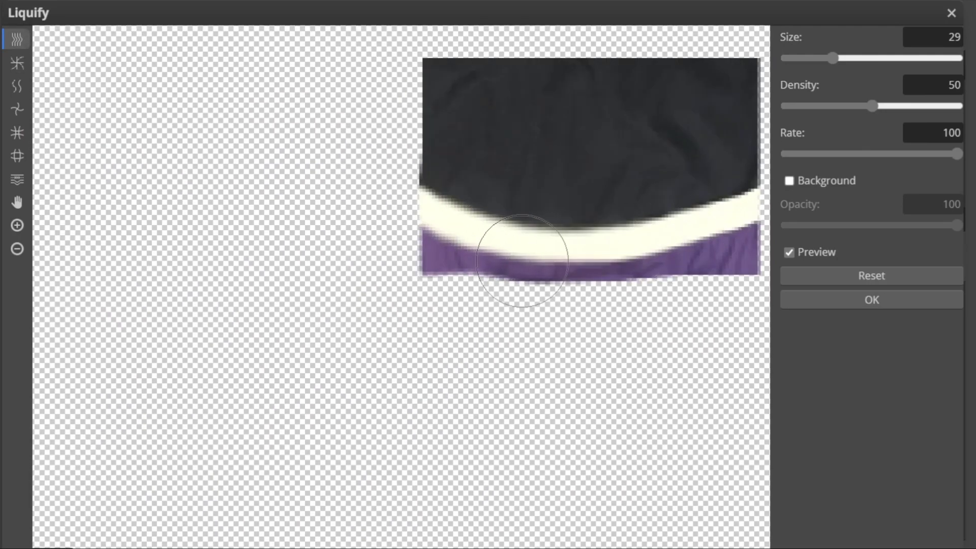
key(Return)
Step: Erase the black and purple fabric around the side section's stripe with a size 17 eraser, leaving only the stripe
scroll(307, 307, down, 3)
key(e)
scroll(269, 305, up, 1)
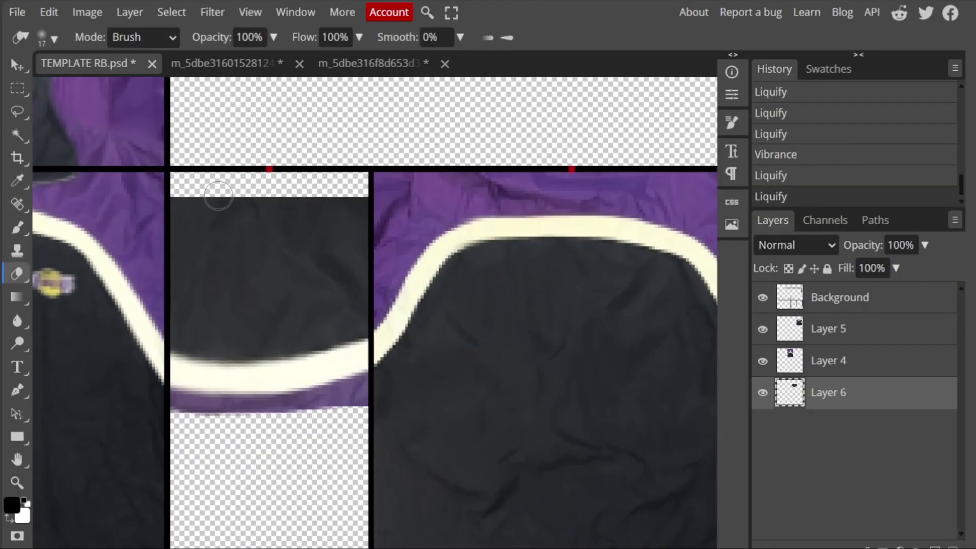
drag(355, 198, 235, 308)
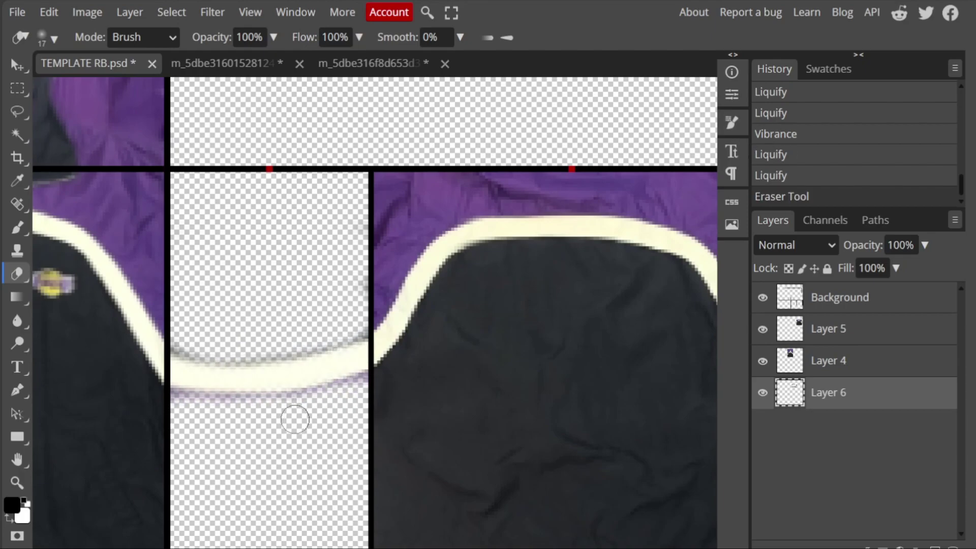
drag(297, 419, 277, 401)
scroll(322, 399, down, 3)
Step: Copy a piece of black fabric from the jacket photo and paste it into the TEMPLATE RB.psd document
click(373, 63)
scroll(458, 219, up, 2)
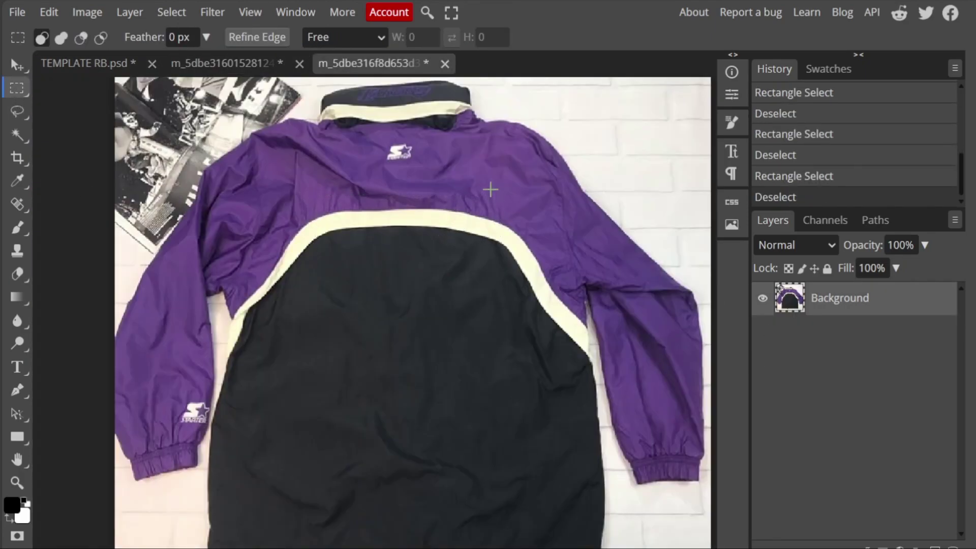
key(ctrl+shift+Tab)
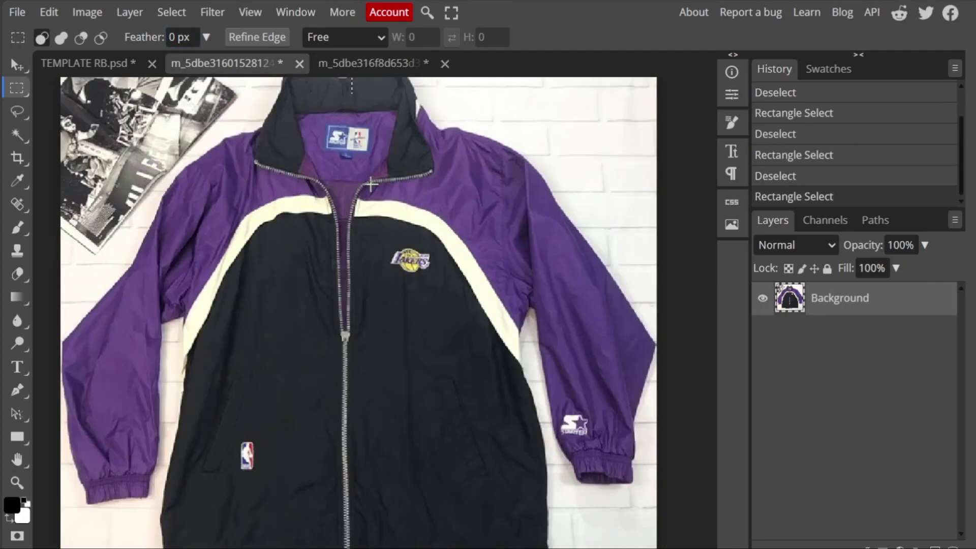
key(ctrl+Tab)
key(ctrl+c)
key(ctrl+Tab)
key(ctrl+v)
Step: Place the black fabric over the lower side panel and move its layer below the stripe's Layer 6
right_click(249, 459)
right_click(367, 448)
click(406, 468)
mouse_move(381, 367)
mouse_down()
mouse_move(387, 359)
mouse_move(371, 380)
mouse_up()
key(Return)
key(ctrl+bracketleft)
Step: Nudge the black fabric up and to the right with Free Transform so it sits directly under the cream stripe
right_click(356, 414)
click(396, 469)
scroll(320, 508, up, 3)
key(Up)
key(Up)
key(Up)
key(Right)
key(Right)
key(Right)
key(Return)
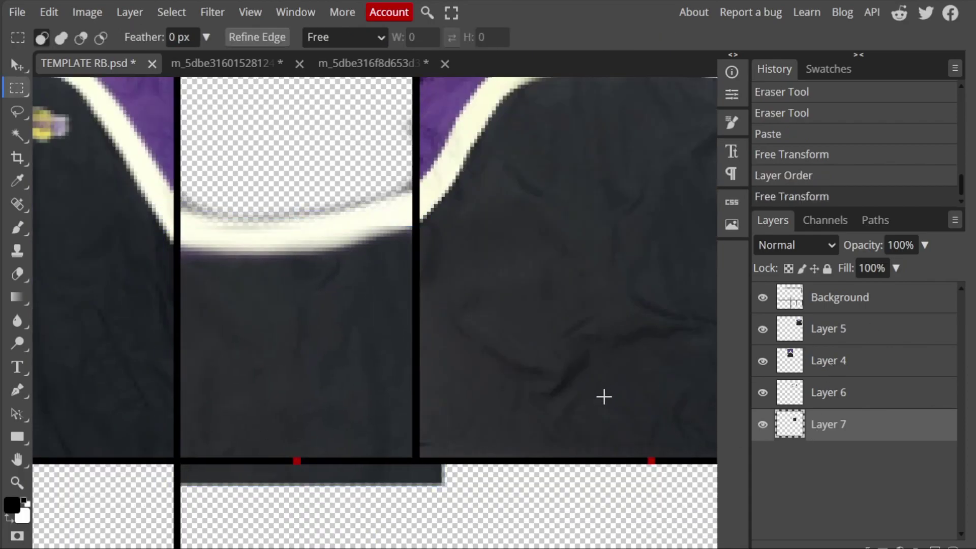
Step: Copy a patch of purple shoulder fabric from the back jacket photo and paste it into the template
scroll(439, 314, up, 2)
click(363, 63)
drag(477, 145, 534, 224)
key(ctrl+c)
click(224, 63)
click(88, 63)
key(ctrl+v)
Step: Fit the purple patch into the side panel above the stripe and move its layer below Layer 7
right_click(386, 107)
click(436, 469)
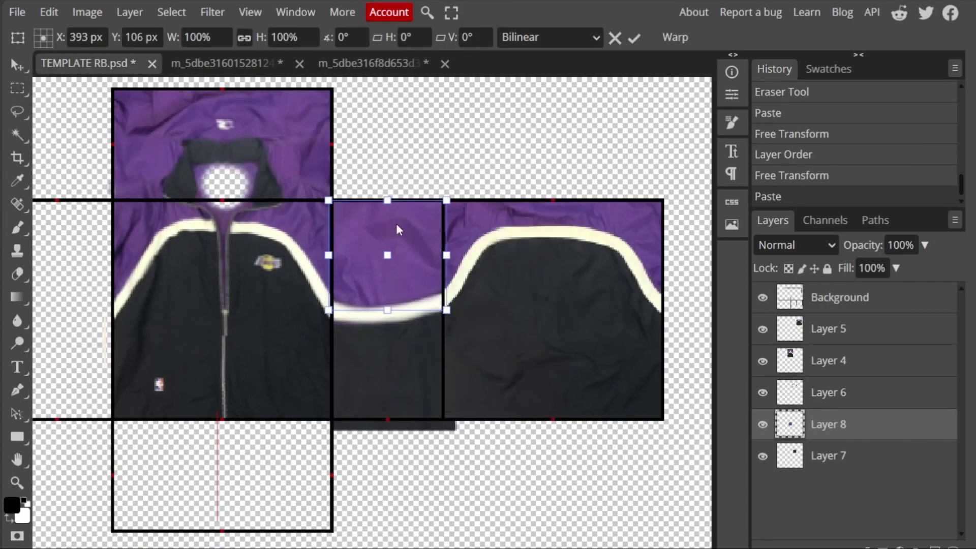
scroll(407, 258, up, 3)
scroll(407, 258, up, 1)
scroll(407, 259, down, 2)
scroll(407, 258, up, 2)
drag(426, 180, 426, 181)
drag(329, 363, 326, 414)
key(Return)
drag(850, 444, 839, 414)
scroll(464, 373, down, 2)
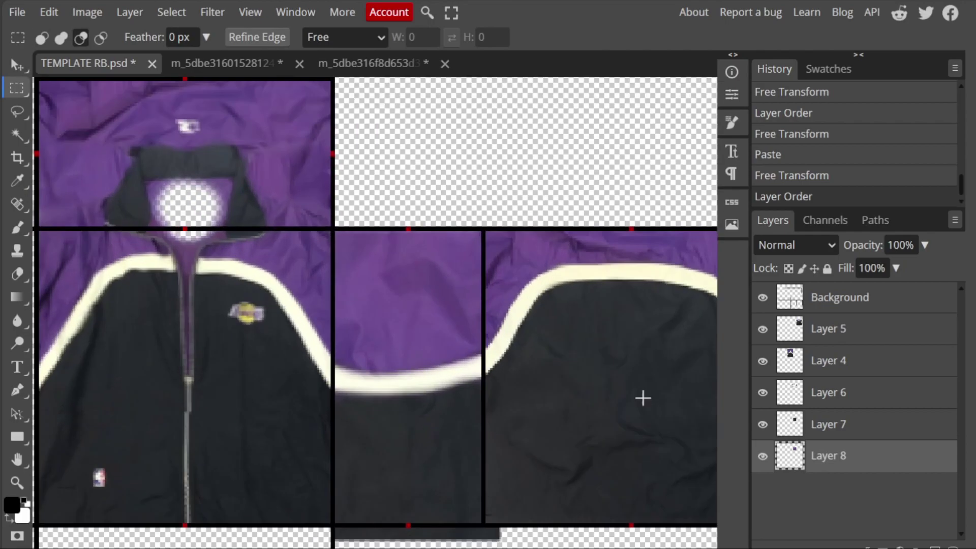
Step: Erase the leftover dark fringe along the upper edge of Layer 6's cream stripe
scroll(464, 373, up, 3)
click(17, 273)
click(859, 401)
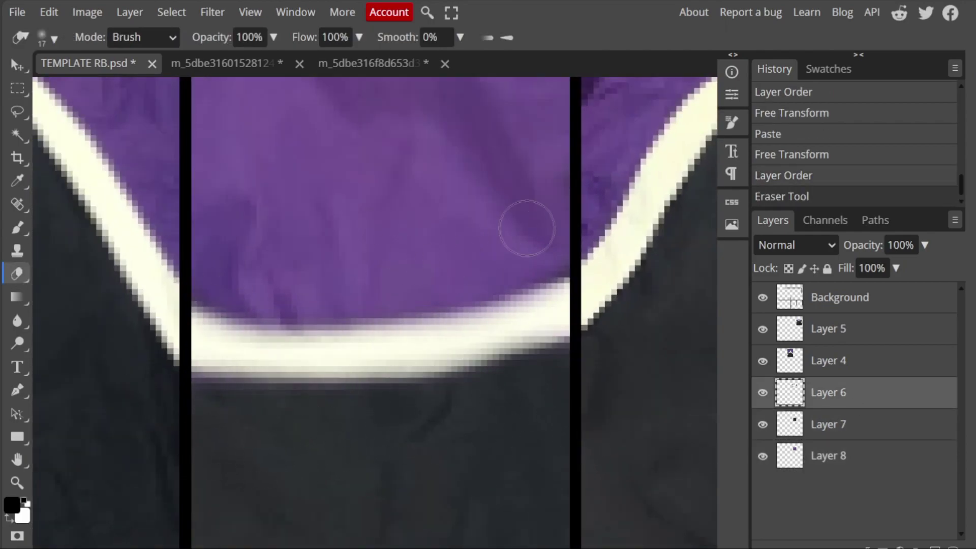
drag(528, 244, 440, 214)
scroll(382, 225, down, 4)
scroll(423, 241, up, 3)
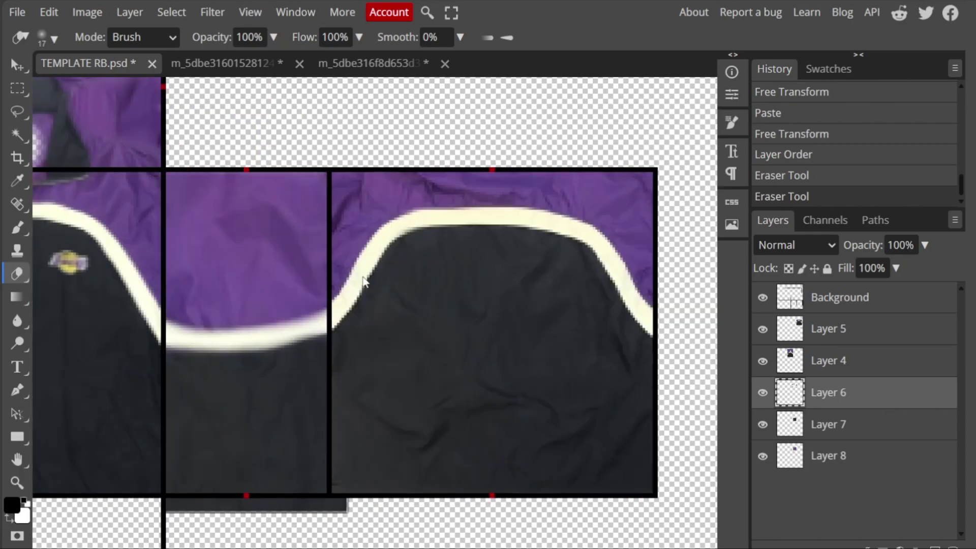
Step: Clear the black fabric extending below the side panel with a rectangular selection and deselect
scroll(360, 279, down, 2)
scroll(374, 416, left, 2)
key(Delete)
key(alt+bracketleft)
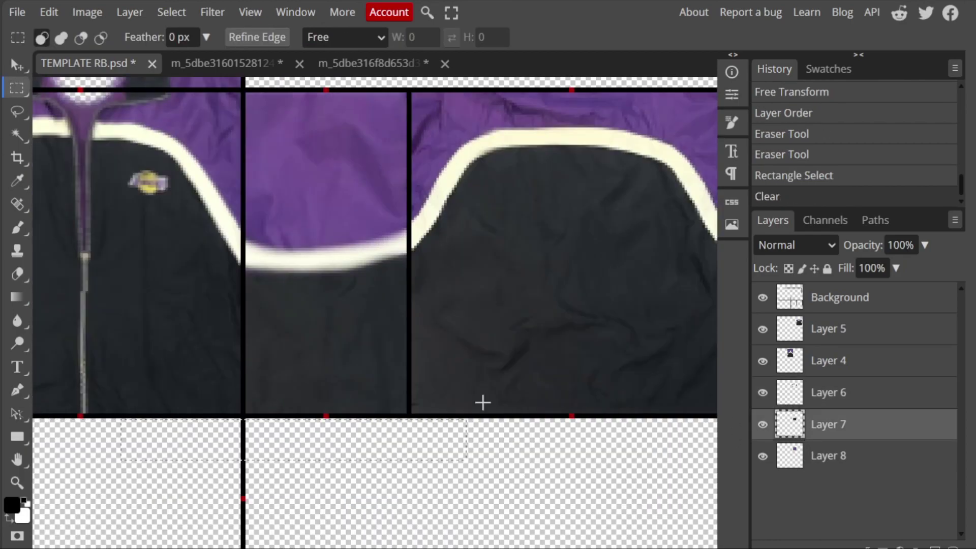
key(ctrl+d)
Step: Readjust the purple fabric's fit at the side panel's upper edge with Free Transform
scroll(301, 312, up, 4)
right_click(327, 468)
click(407, 469)
key(Return)
key(m)
right_click(438, 468)
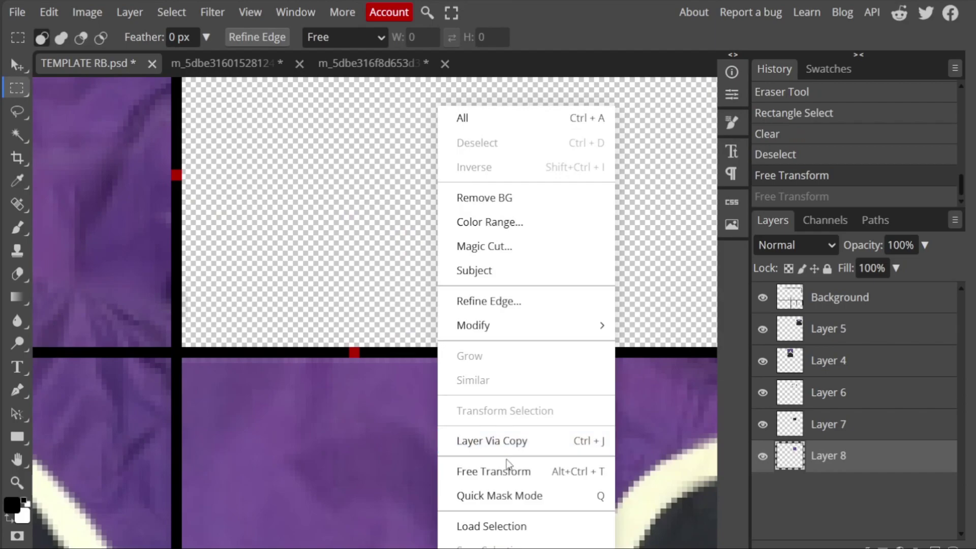
key(Escape)
Step: Merge the stripe's Layer 6 down with Layer 7 and Layer 8 into a single side panel layer
scroll(468, 399, down, 4)
click(829, 392)
right_click(829, 393)
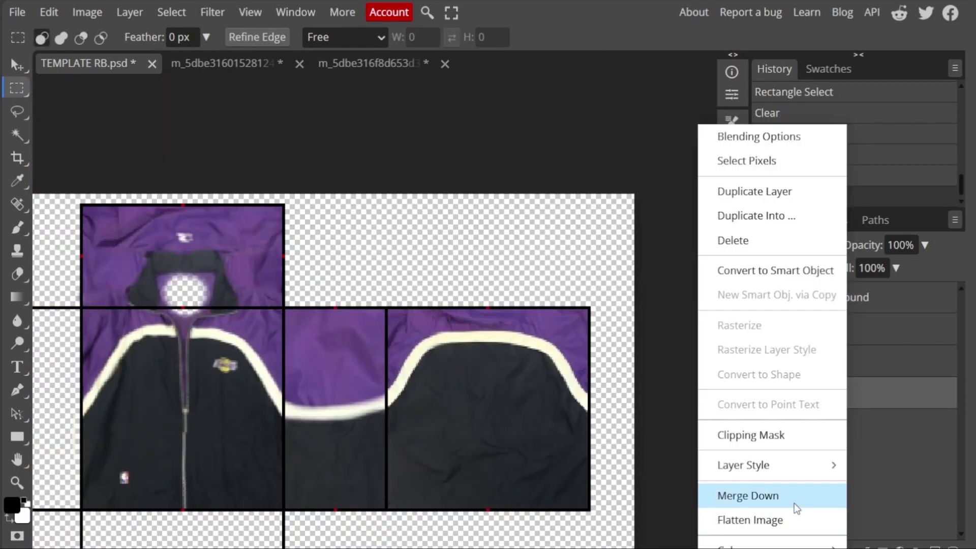
click(794, 501)
key(ctrl+e)
Step: Select the whole side panel artwork within its outline with a rectangular selection and copy it
scroll(268, 318, up, 3)
scroll(268, 318, up, 2)
click(240, 131)
scroll(594, 330, down, 5)
drag(239, 131, 579, 338)
scroll(579, 337, up, 3)
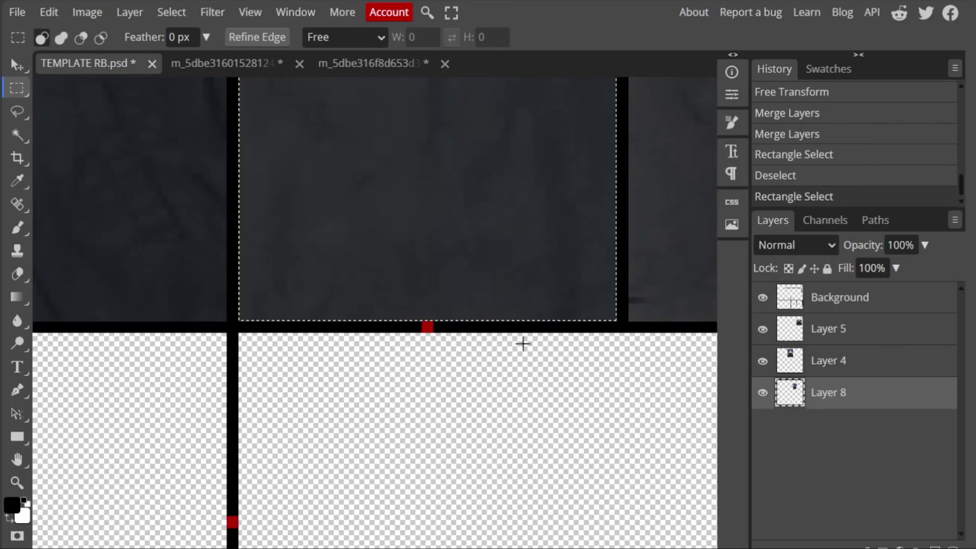
key(ctrl+c)
Step: Paste the copied side panel as a new layer and place it against the back panel's outer edge at X 588 px, Y 138 px
scroll(368, 320, down, 2)
key(ctrl+v)
key(ctrl+t)
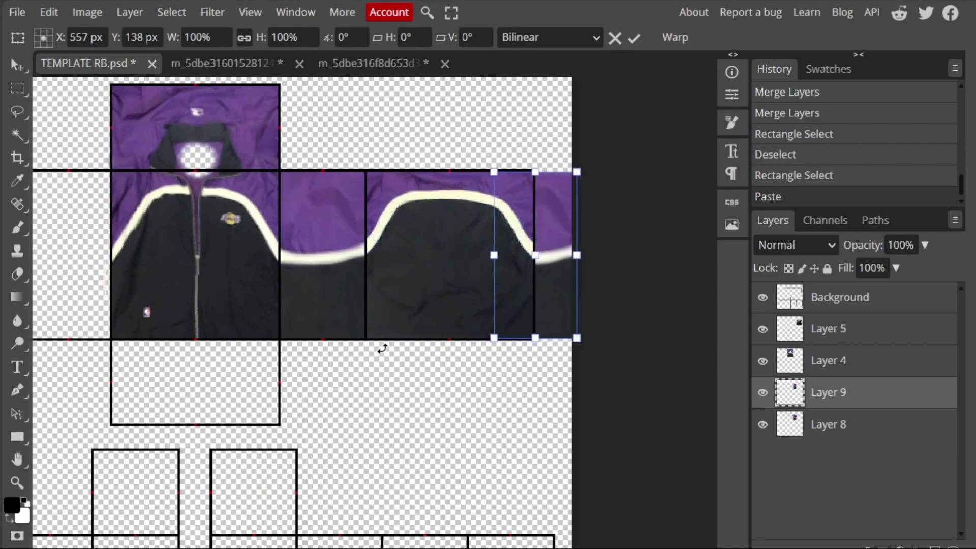
scroll(499, 226, up, 2)
scroll(512, 285, up, 2)
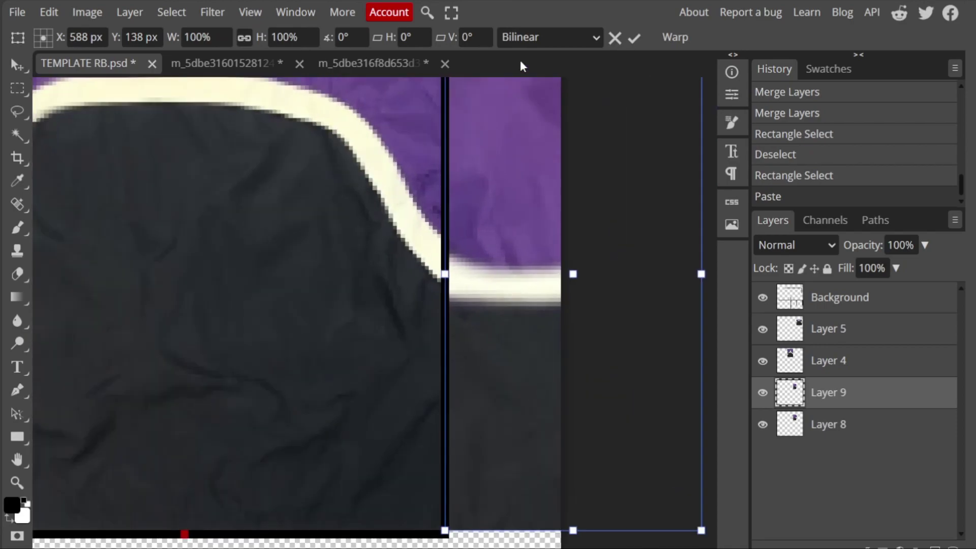
key(Return)
Step: Bend the pasted panel's stripe end upward with Liquify at brush size 29 to meet the back panel's stripe
right_click(559, 106)
key(Escape)
click(211, 11)
click(223, 138)
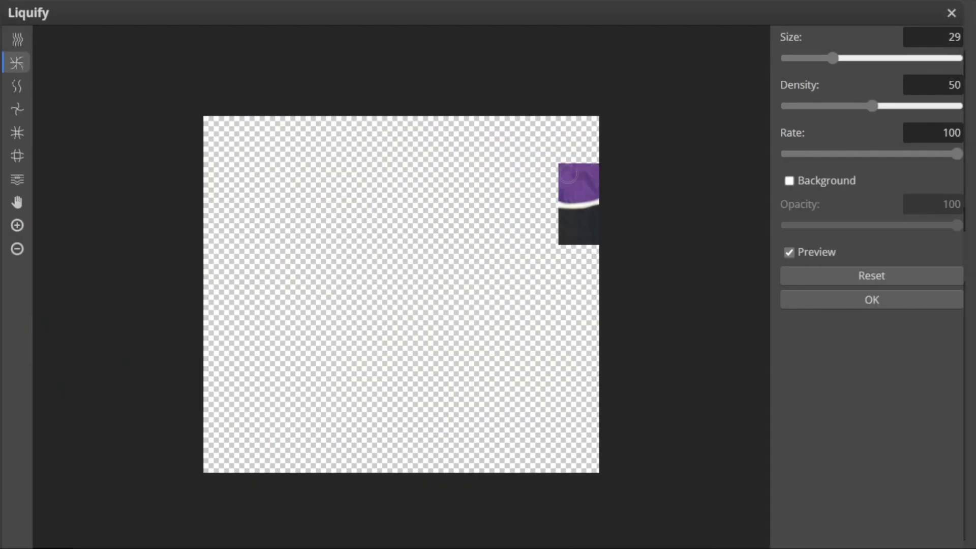
click(871, 299)
scroll(390, 251, up, 3)
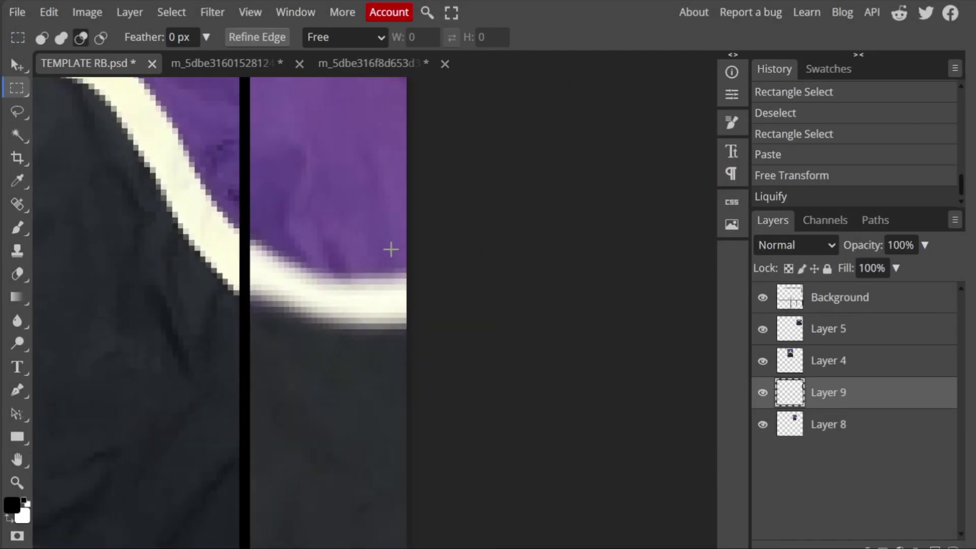
Step: Move Layer 9's side panel across the torso onto the empty side panel at the front panel's other edge, at X 196 px, Y 138 px
scroll(390, 251, down, 3)
right_click(382, 244)
key(ctrl+alt+t)
key(Return)
scroll(494, 315, down, 3)
key(ctrl+alt+t)
click(824, 360)
click(816, 394)
key(ctrl+alt+t)
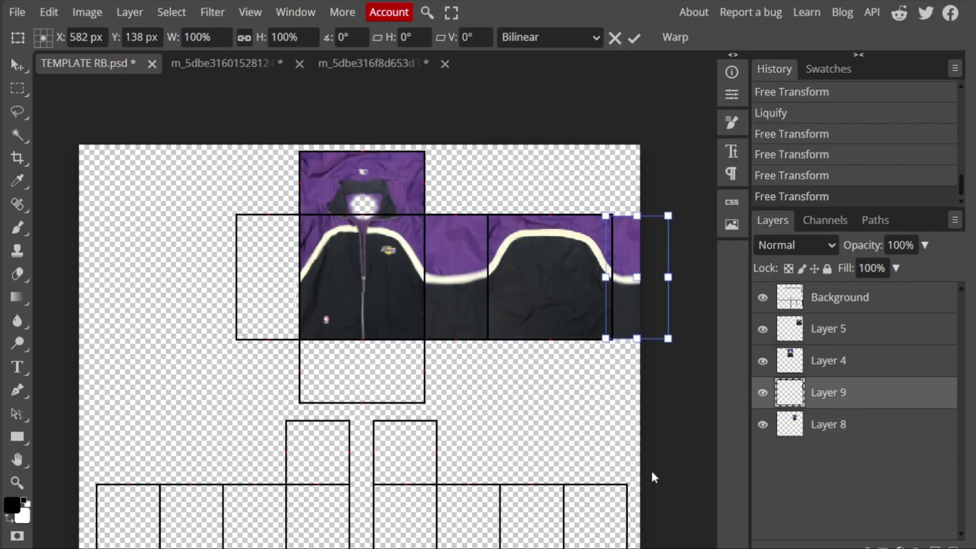
key(shift+Left)
key(shift+Left)
key(shift+Left)
key(shift+Left)
key(shift+Left)
key(shift+Left)
key(shift+Left)
key(shift+Left)
key(shift+Left)
key(shift+Left)
key(shift+Left)
key(shift+Left)
key(shift+Left)
key(shift+Left)
key(shift+Left)
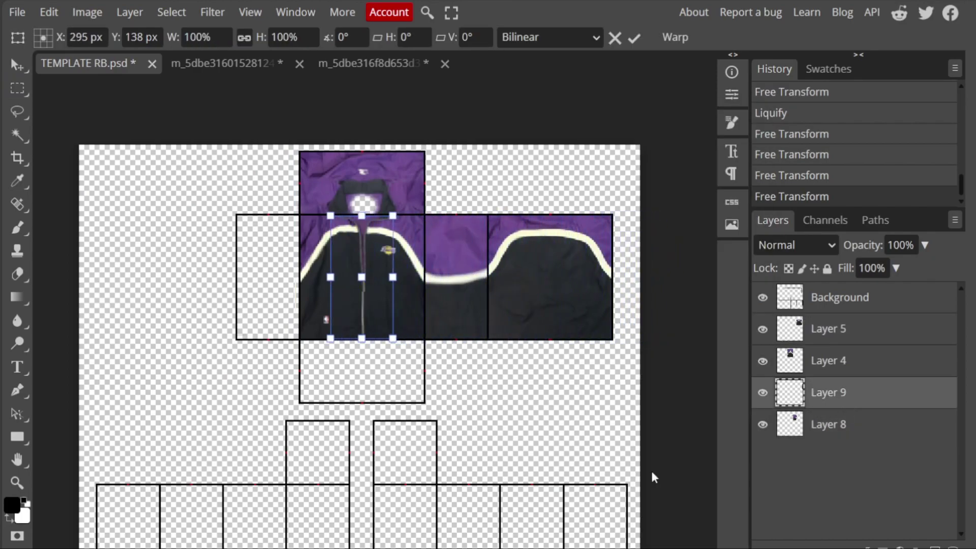
key(shift+Left)
key(shift+Left)
key(shift+Left)
key(Left)
scroll(333, 303, up, 3)
scroll(351, 301, left, 3)
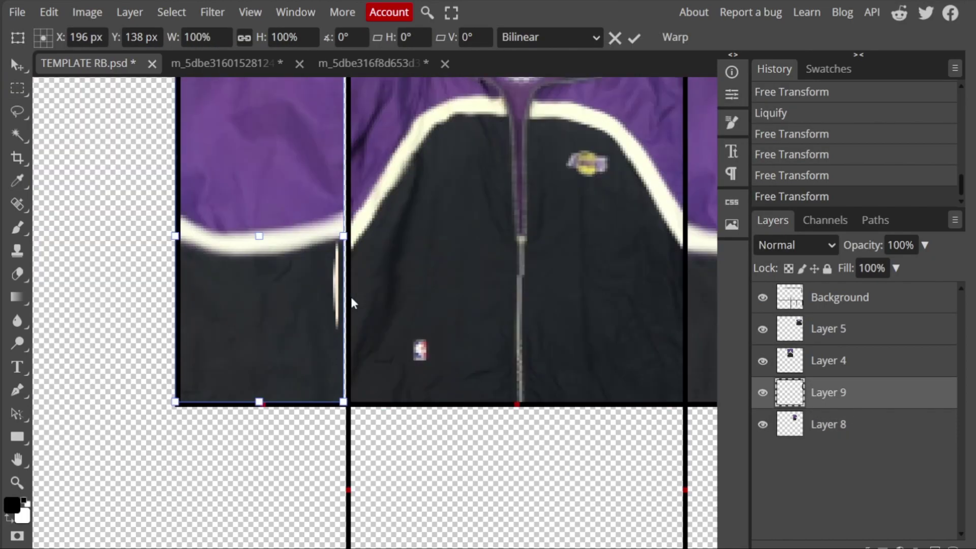
key(Return)
Step: Clear the stray white sliver along the moved side panel's inner edge with a rectangular selection and deselect
key(m)
scroll(350, 300, up, 2)
drag(294, 283, 332, 464)
key(Delete)
key(ctrl+d)
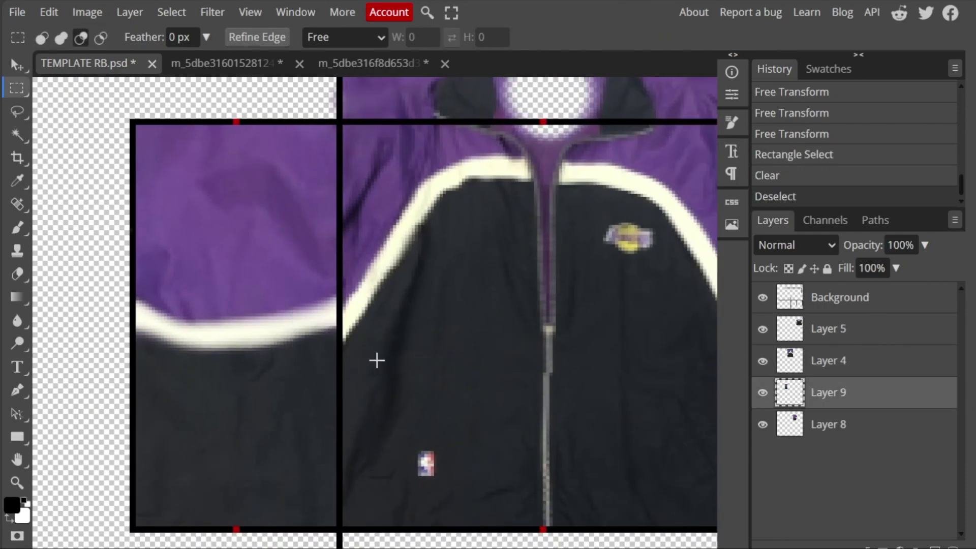
Step: Bend the moved side panel's white stripe toward the front panel's stripe with Liquify at brush size 29
click(212, 12)
click(224, 114)
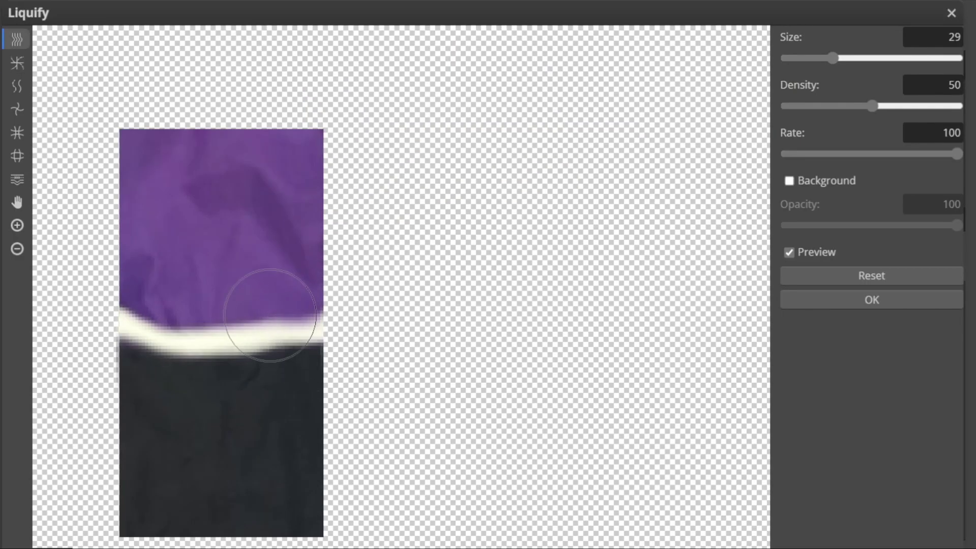
click(818, 304)
click(87, 12)
click(212, 12)
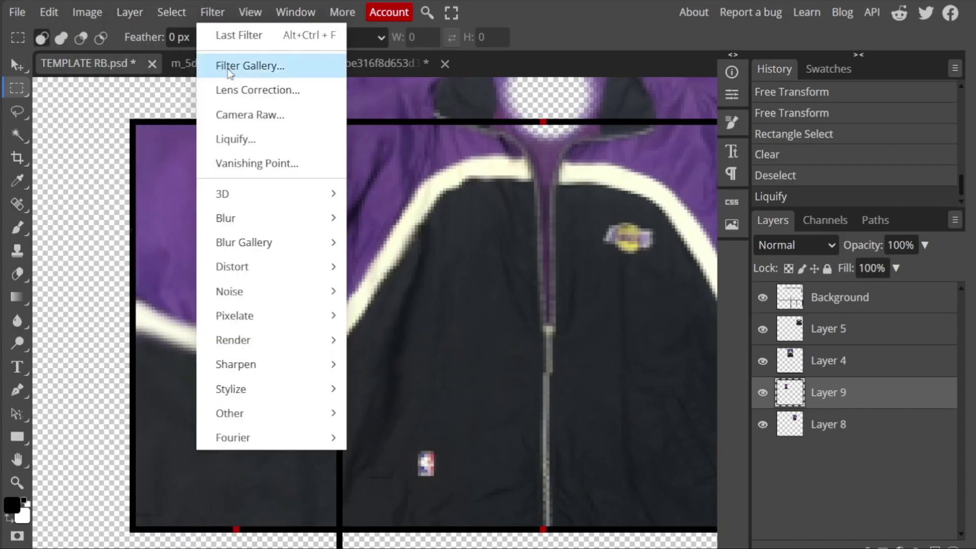
click(229, 137)
key(Return)
Step: Reshape the stripe with further Liquify passes at size 29 into a smooth dip that rises toward the front panel seam
click(212, 13)
click(231, 137)
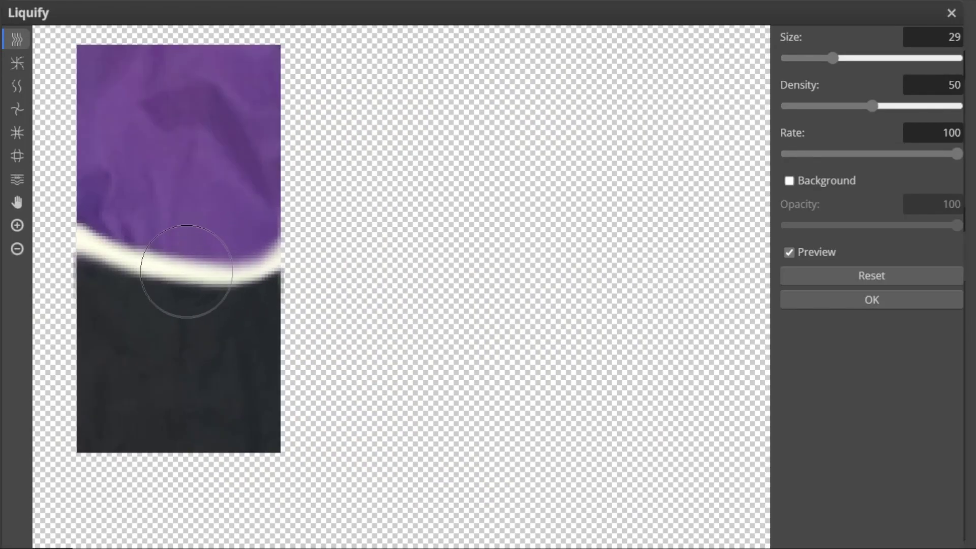
click(802, 305)
key(ctrl+shift+x)
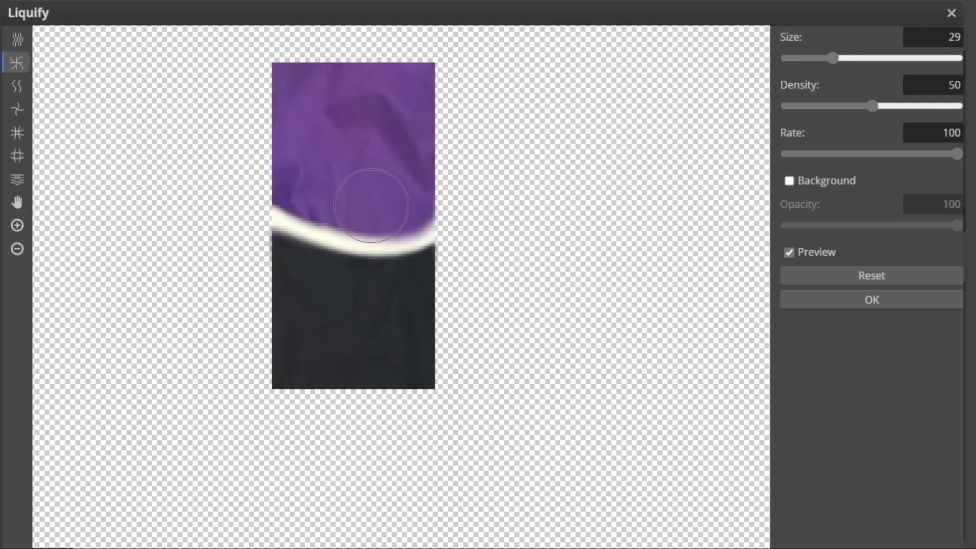
click(844, 307)
key(ctrl+t)
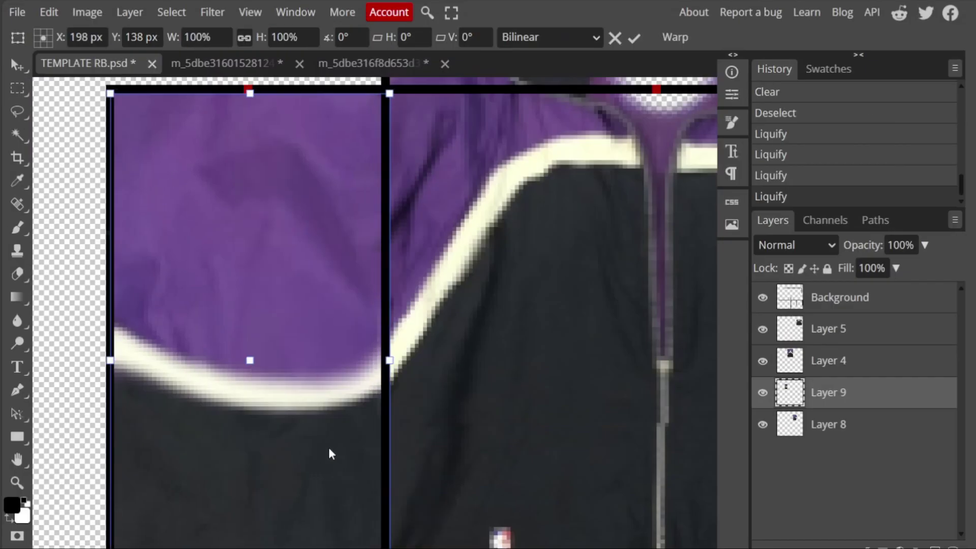
key(Return)
Step: Refine the stripe's curve and its end at the front panel seam with two more Liquify passes
click(212, 12)
click(267, 135)
key(Return)
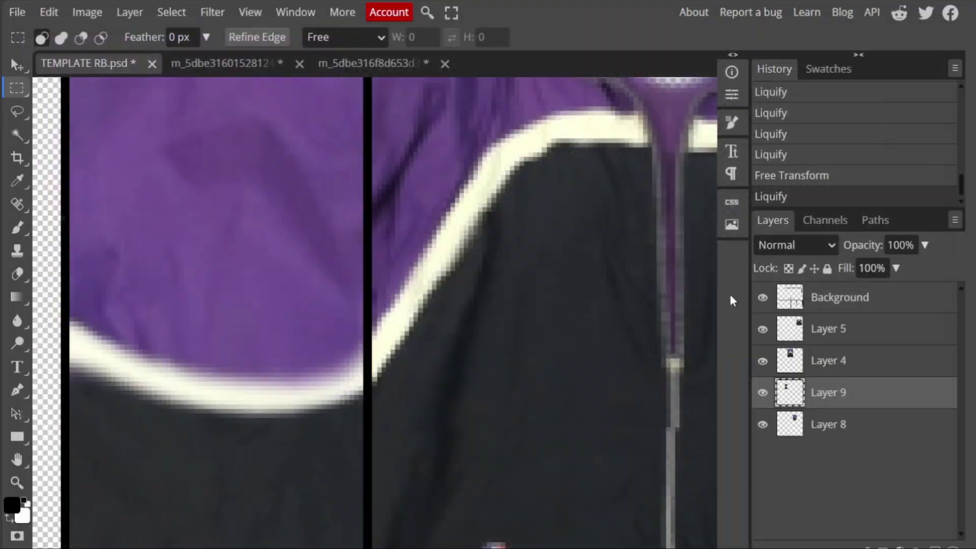
click(212, 12)
click(235, 139)
scroll(366, 161, up, 3)
click(872, 300)
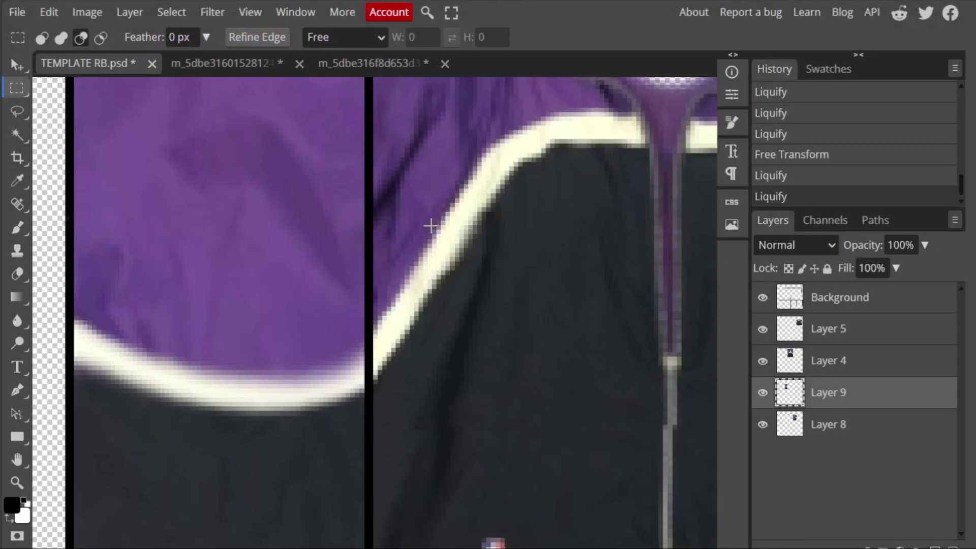
Step: Examine the template's torso panels and the back jacket photo to check the stripe's continuity and the remaining empty panels
scroll(431, 222, down, 3)
scroll(425, 221, up, 2)
click(327, 64)
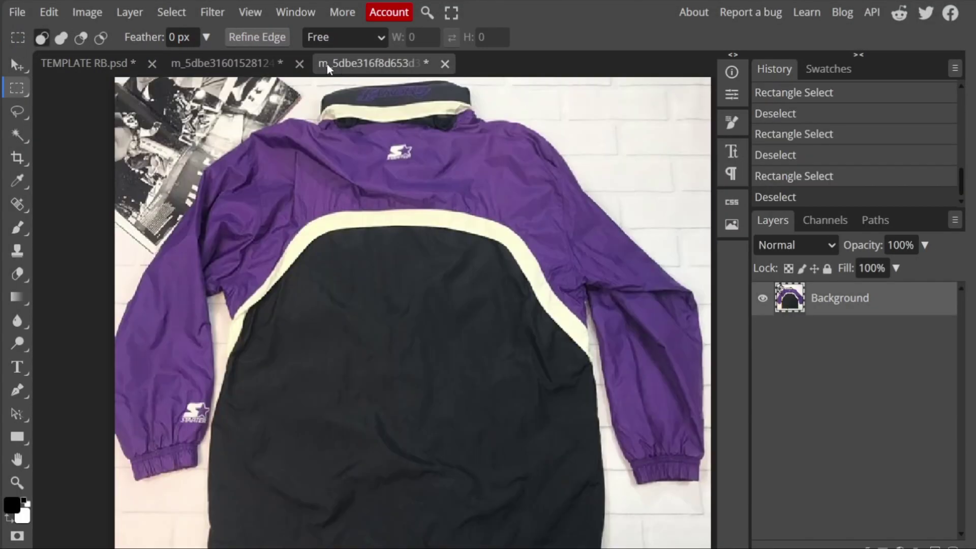
click(104, 65)
scroll(267, 292, up, 2)
scroll(260, 304, down, 4)
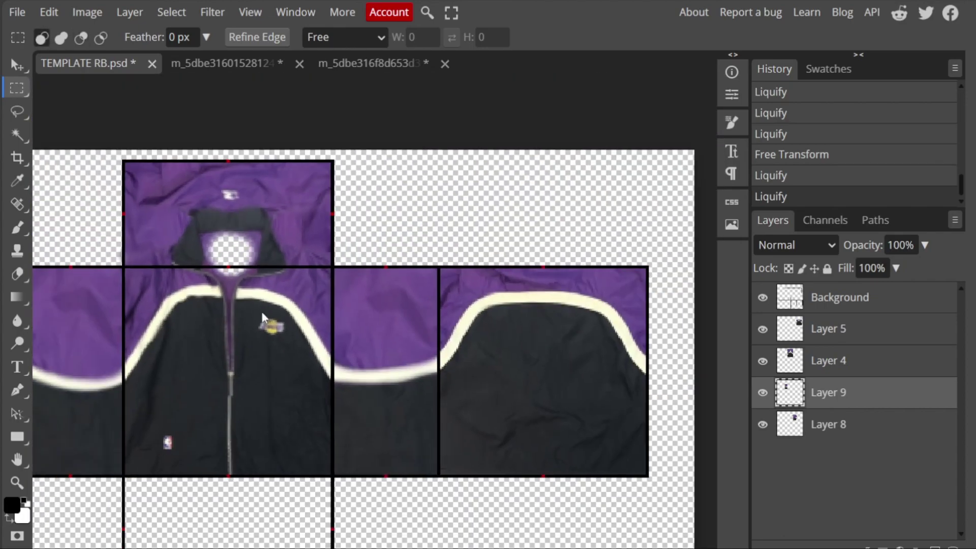
scroll(352, 299, down, 3)
scroll(360, 195, up, 2)
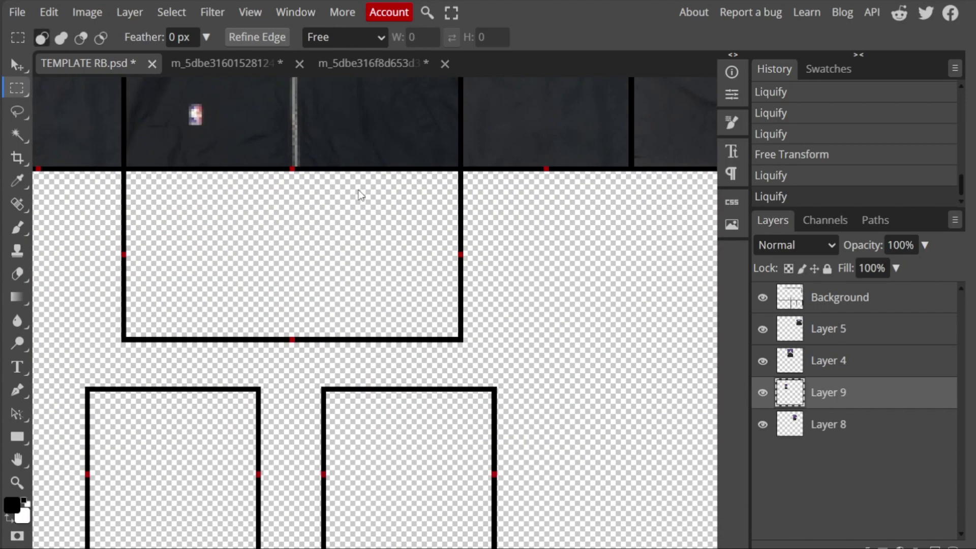
scroll(326, 205, down, 2)
scroll(290, 240, up, 3)
scroll(207, 170, down, 3)
scroll(207, 170, up, 1)
Step: Straighten the front panel's zipper line on Layer 4 with Liquify, using brush sizes 19 and 8
click(823, 360)
click(763, 330)
click(212, 13)
click(224, 137)
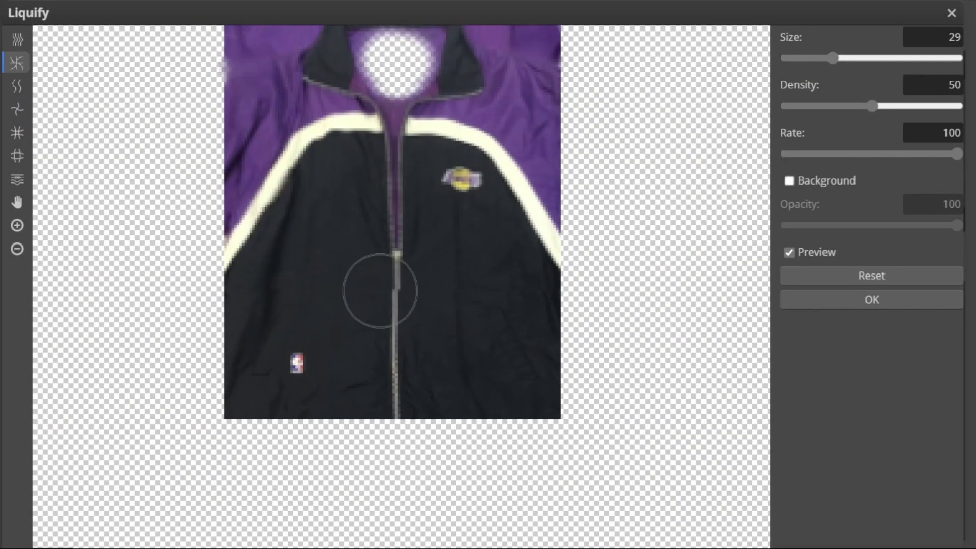
scroll(536, 248, up, 5)
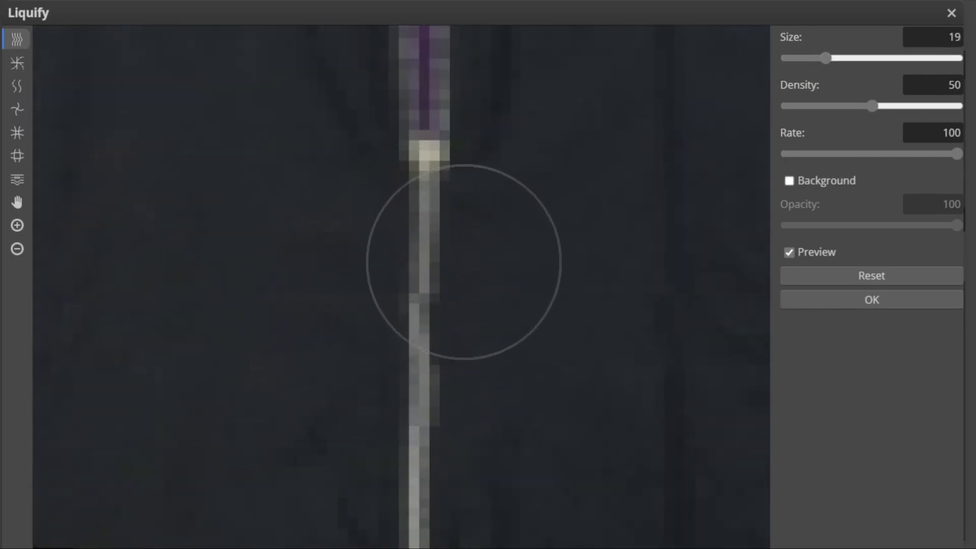
scroll(675, 284, down, 5)
scroll(503, 283, up, 5)
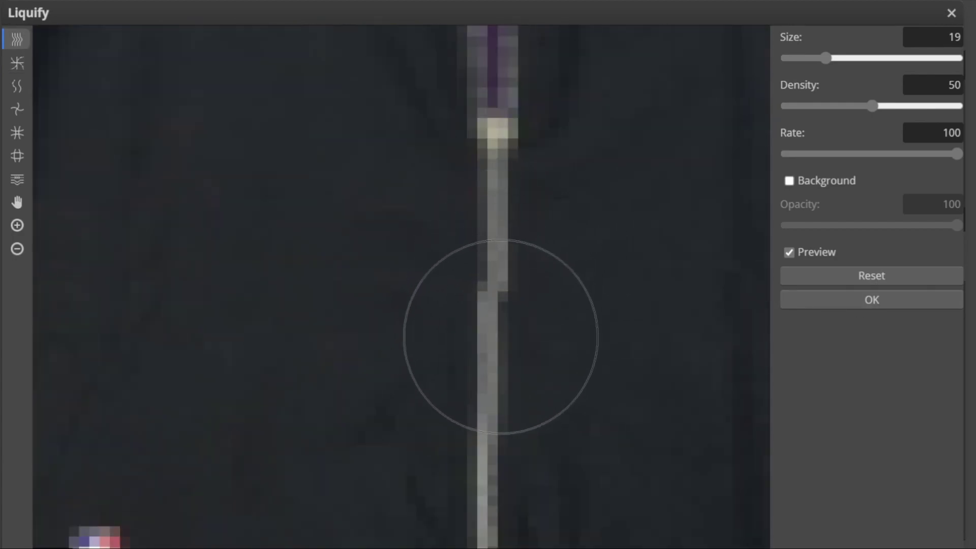
scroll(625, 231, down, 5)
scroll(569, 261, up, 5)
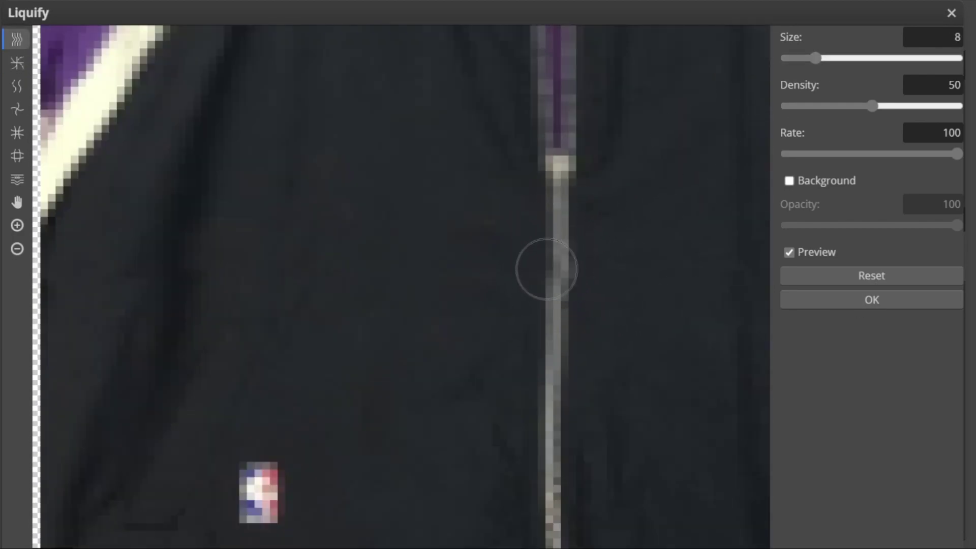
scroll(532, 263, down, 5)
click(860, 301)
scroll(368, 258, down, 2)
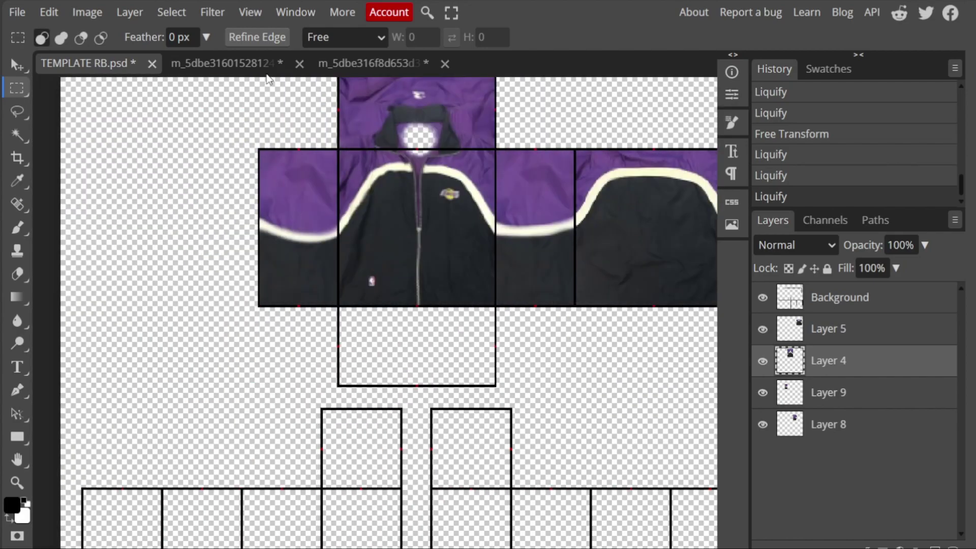
Step: Copy the sleeve cuff from the front jacket photo and paste it into TEMPLATE RB.psd as a new layer
click(224, 63)
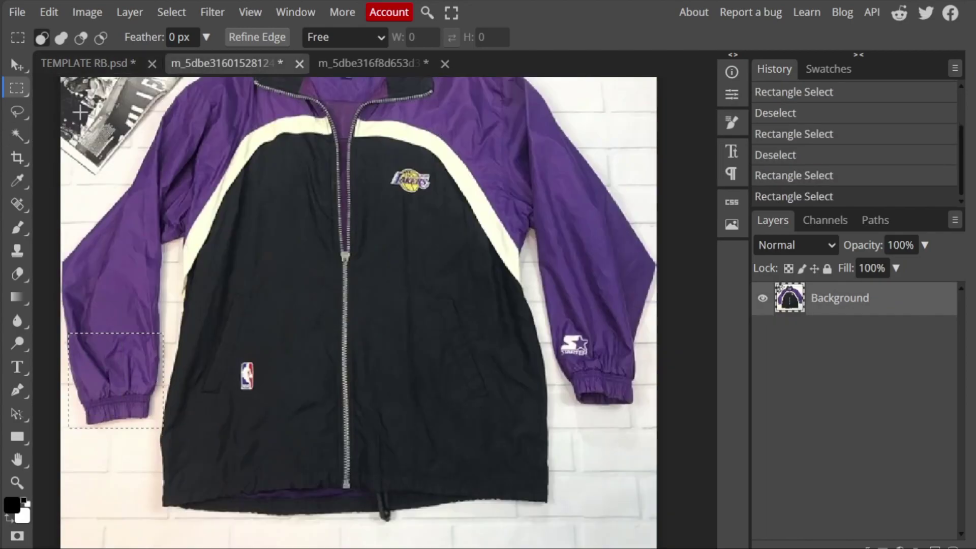
click(366, 63)
click(84, 63)
Step: Move the cuff's Layer 10 below the torso layers and merge the torso pieces down into Layer 8
click(790, 393)
click(763, 456)
right_click(793, 393)
click(839, 487)
right_click(814, 328)
click(834, 487)
right_click(814, 328)
click(802, 487)
key(z)
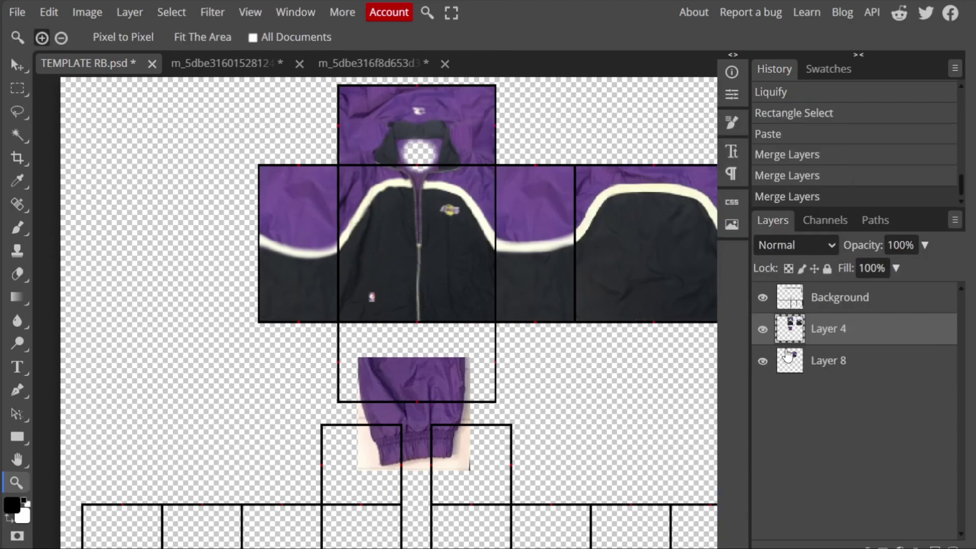
drag(812, 384, 813, 432)
right_click(873, 336)
click(833, 490)
right_click(833, 329)
click(785, 495)
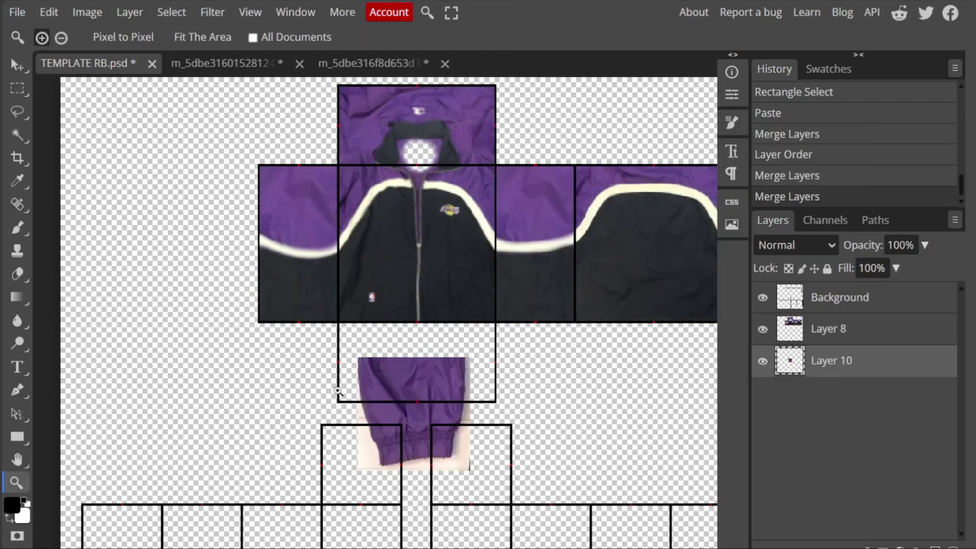
Step: Fit the cuff over the lower end of the left sleeve's innermost panel at X 249 px, Y 460 px, width 105.72%, height 63.33%, rotated 3.5°
key(m)
right_click(342, 364)
click(326, 472)
scroll(243, 454, up, 2)
drag(311, 452, 348, 464)
drag(413, 367, 386, 395)
scroll(365, 457, up, 3)
drag(499, 293, 541, 313)
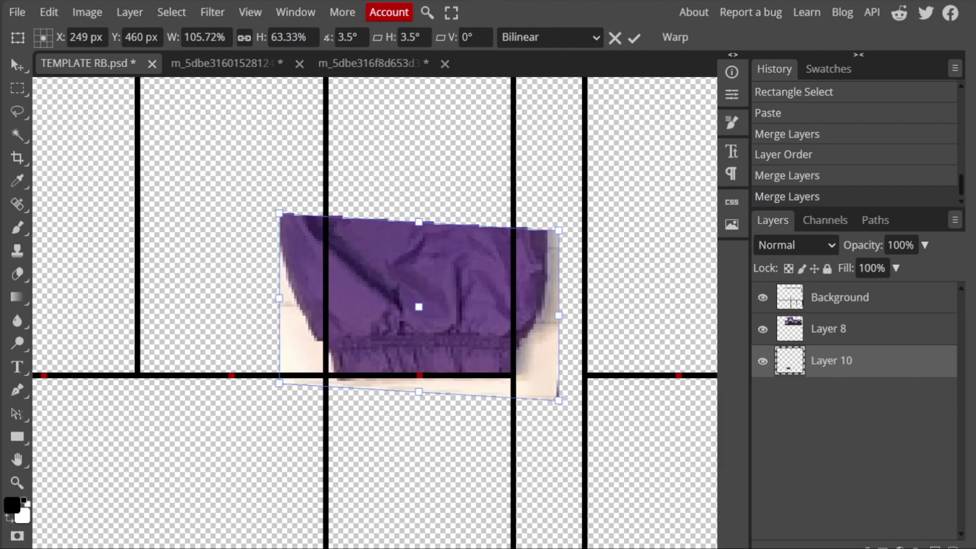
key(Return)
Step: Clear the cuff parts outside the sleeve panel's outline with rectangular selections and deselect
key(m)
scroll(450, 328, down, 1)
drag(532, 237, 627, 464)
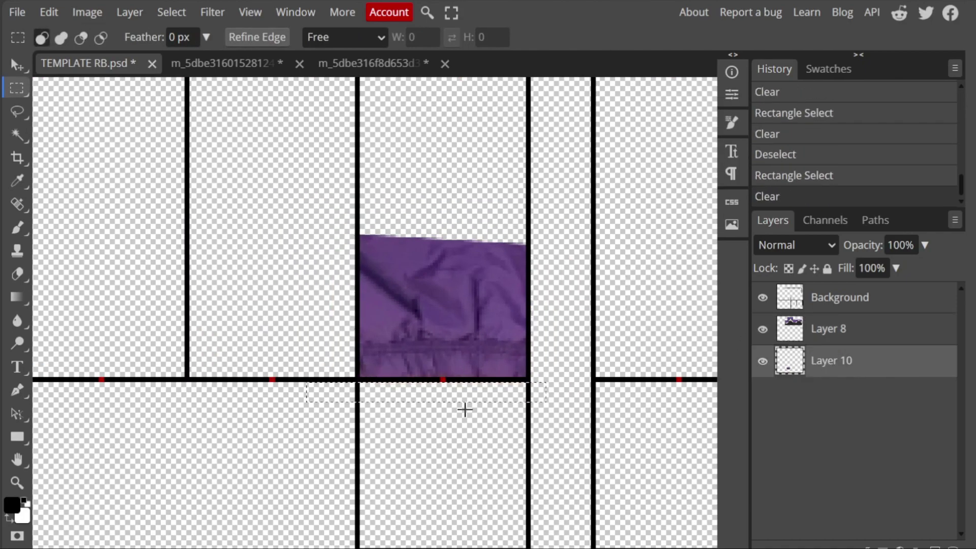
key(ctrl+d)
scroll(502, 327, down, 2)
Step: Copy the forearm part of the same sleeve from the front jacket photo and paste it into TEMPLATE RB.psd as a new layer
click(284, 64)
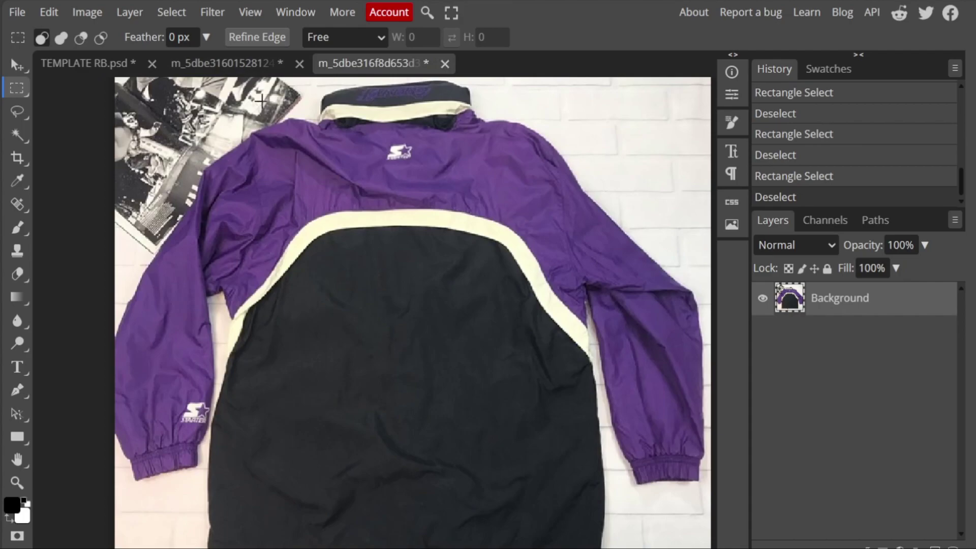
drag(65, 234, 158, 359)
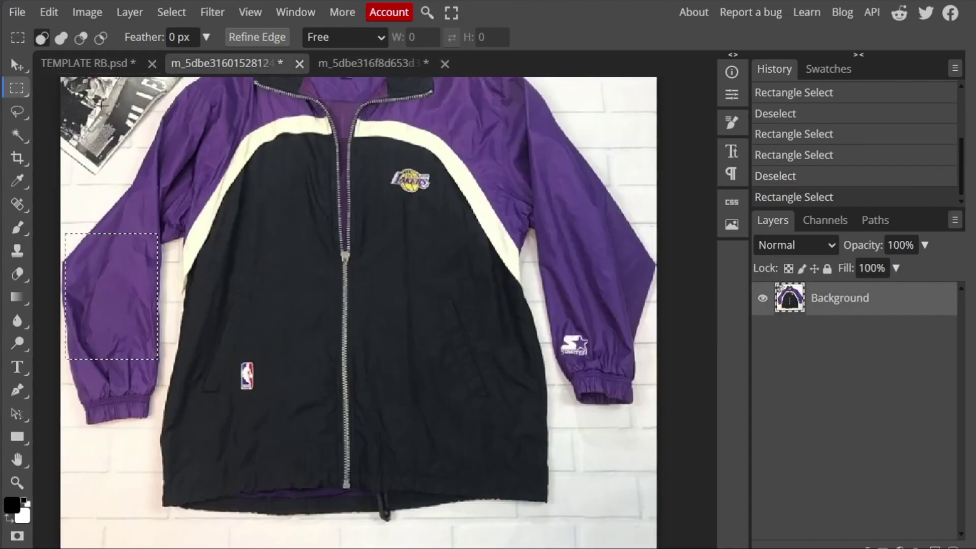
key(ctrl+c)
click(86, 63)
key(ctrl+v)
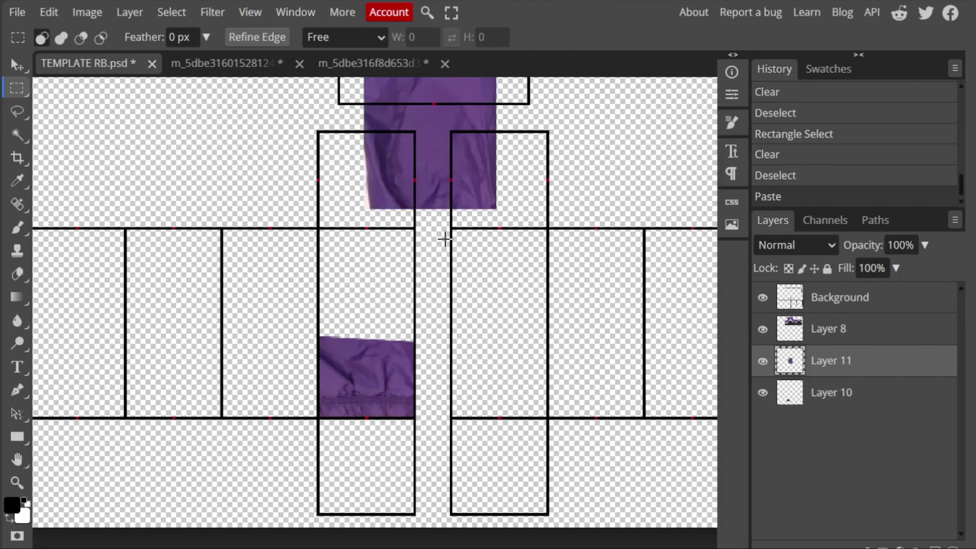
Step: Fit the forearm piece over the panel above the cuff at X 245 px, Y 395 px, width 176.4%, height 208.12%, rotated 5.5°
key(ctrl+t)
drag(431, 186, 379, 371)
key(ctrl+z)
drag(283, 413, 303, 387)
key(Return)
scroll(427, 329, up, 2)
key(ctrl+t)
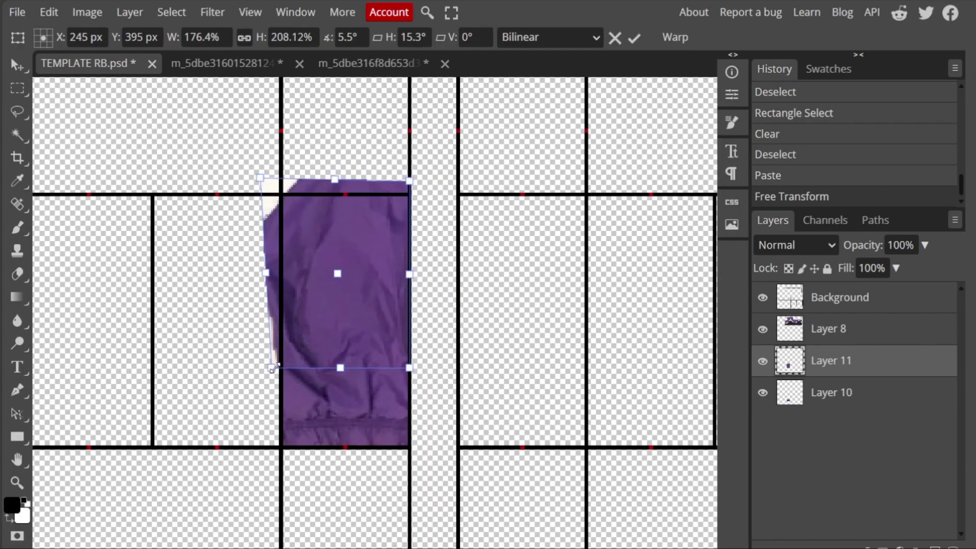
key(Return)
Step: Blend the forearm piece's lower edge into the cuff with the Eraser at size 17, and clear the excess outside the panel outline
key(e)
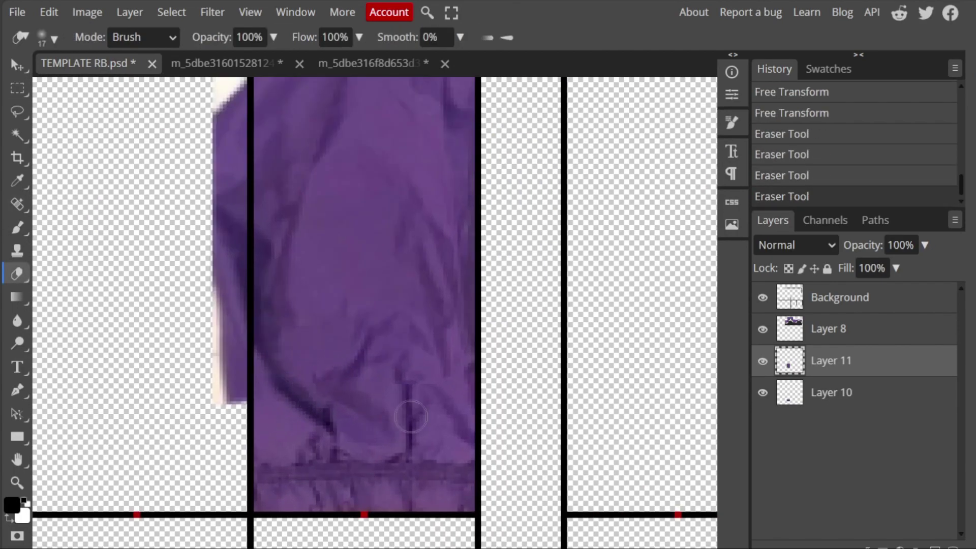
drag(419, 403, 402, 387)
scroll(330, 379, down, 2)
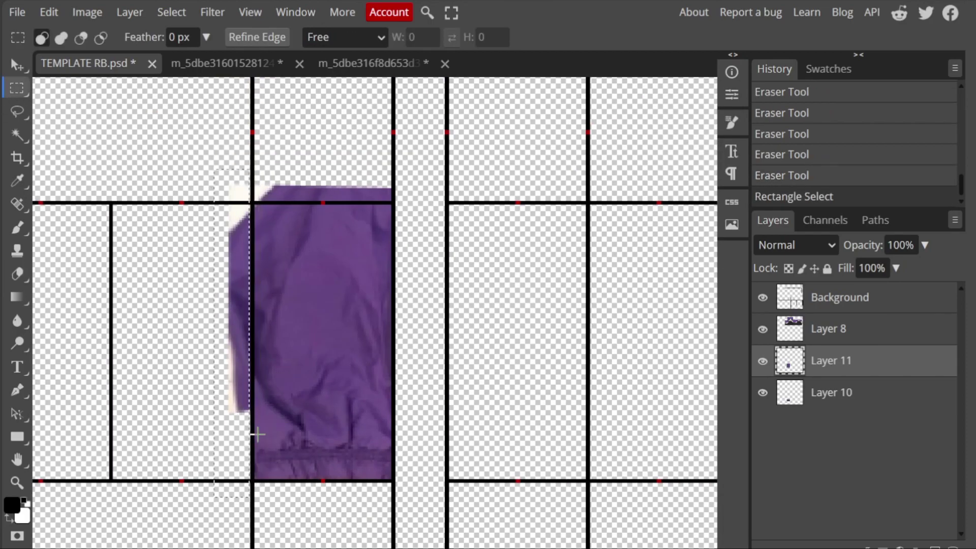
key(Delete)
key(ctrl+d)
scroll(325, 254, up, 3)
Step: Touch up the purple fabric on the filled sleeve panel with the Clone Stamp
key(s)
click(356, 306)
key(m)
scroll(326, 254, down, 4)
scroll(404, 219, up, 2)
scroll(409, 224, down, 3)
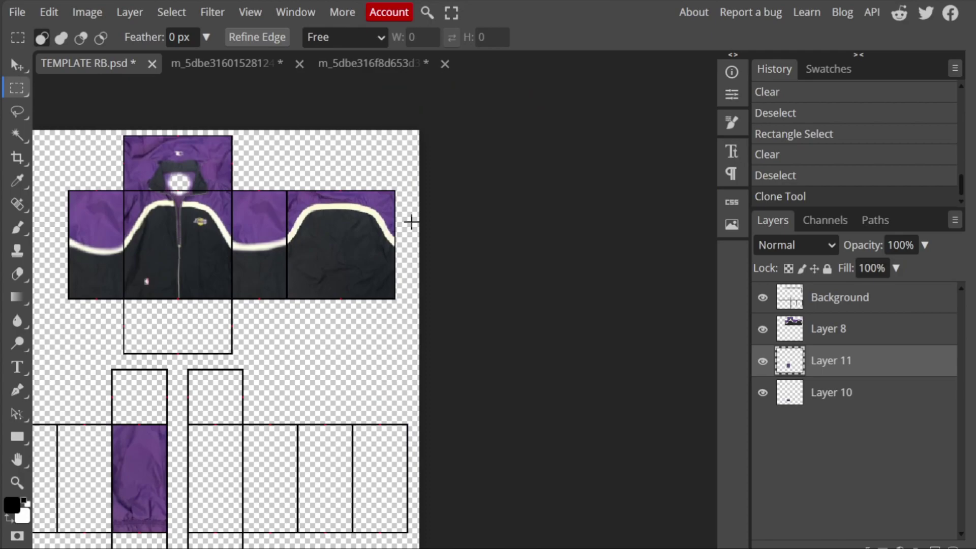
Step: Copy a section of the opposite sleeve from the front jacket photo and paste it into TEMPLATE RB.psd as a new layer
click(226, 64)
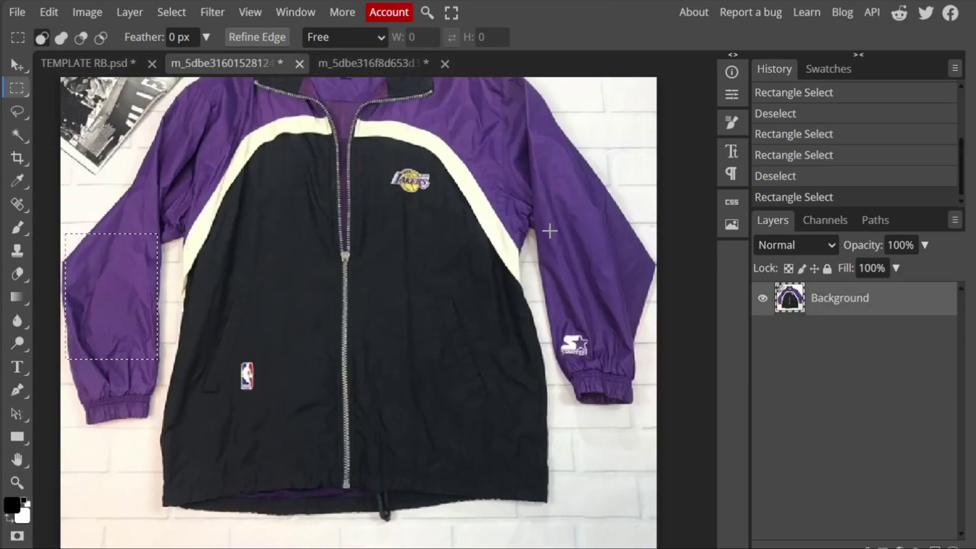
click(87, 63)
scroll(255, 270, up, 3)
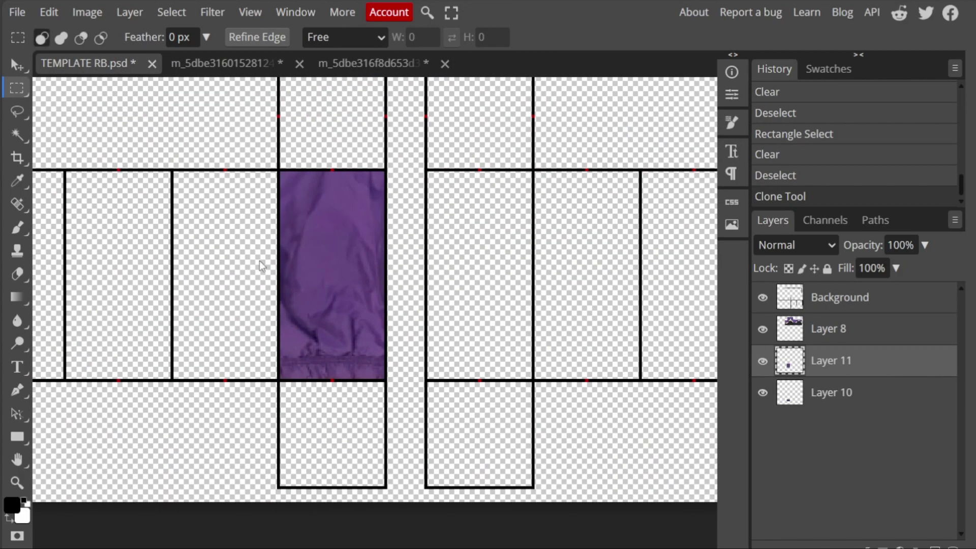
scroll(375, 200, down, 2)
key(ctrl+v)
Step: Scale the pasted sleeve section, fit it over the empty panel adjoining the filled sleeve panel's outer edge, and clear the excess
scroll(287, 191, up, 2)
drag(288, 192, 263, 221)
drag(232, 275, 262, 259)
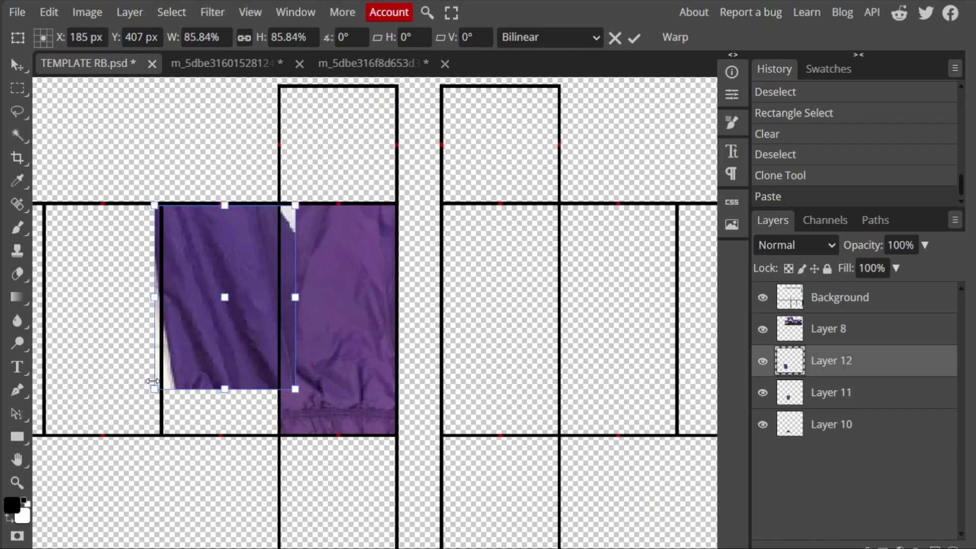
drag(292, 391, 288, 404)
key(Return)
key(Delete)
Step: Copy a section of the purple sleeve from the back jacket photo and paste it into TEMPLATE RB.psd as a new layer
click(371, 63)
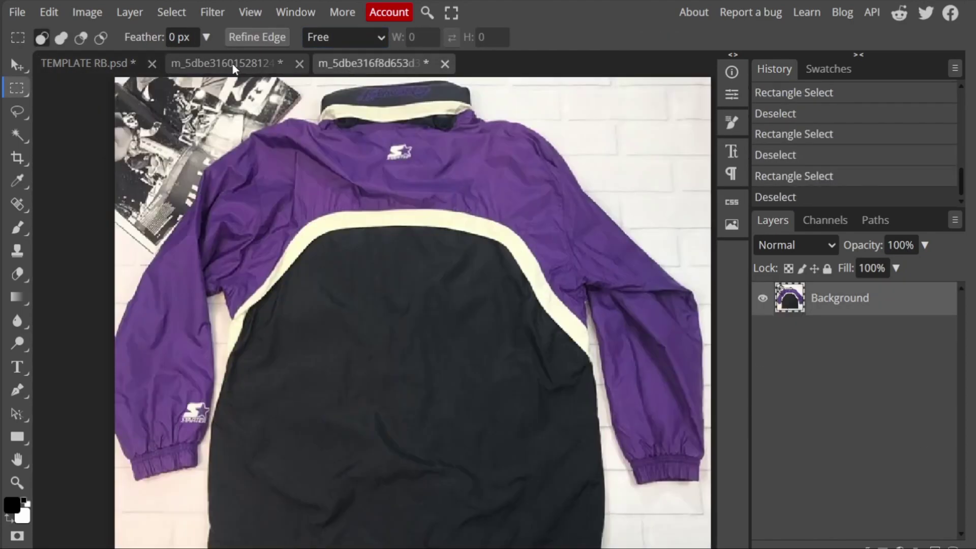
drag(131, 298, 207, 392)
key(ctrl+c)
click(86, 63)
key(ctrl+v)
Step: Move Layer 8 beneath Layer 10 in the layer stack and select the pasted sleeve piece's layer
scroll(356, 305, down, 2)
scroll(356, 305, up, 2)
drag(834, 328, 836, 375)
click(832, 328)
Step: Stretch the pasted sleeve section so it covers the empty panel beside the filled sleeve panel
key(ctrl+t)
drag(160, 364, 163, 311)
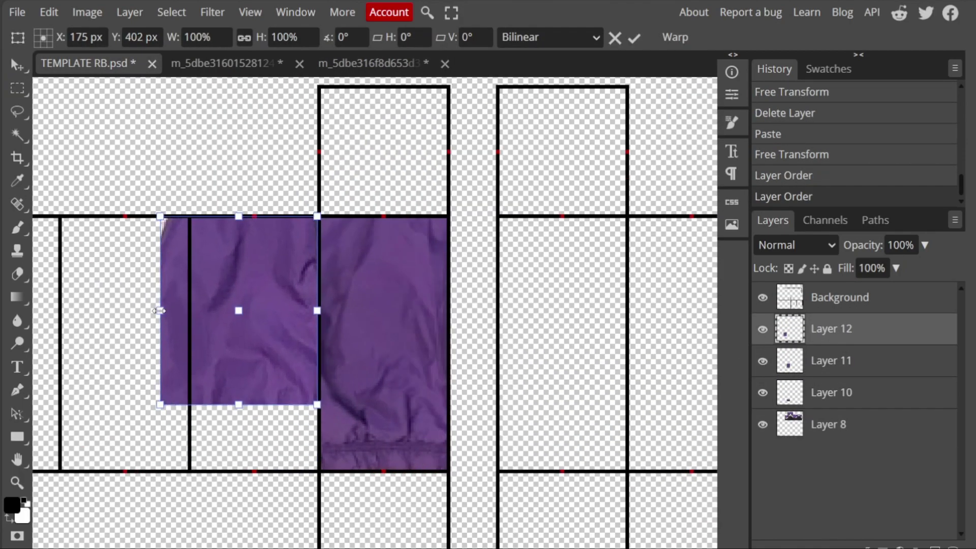
drag(251, 404, 253, 474)
key(Return)
Step: Flip the stretched sleeve piece to reorient its folds within the panel
key(ctrl+t)
right_click(262, 248)
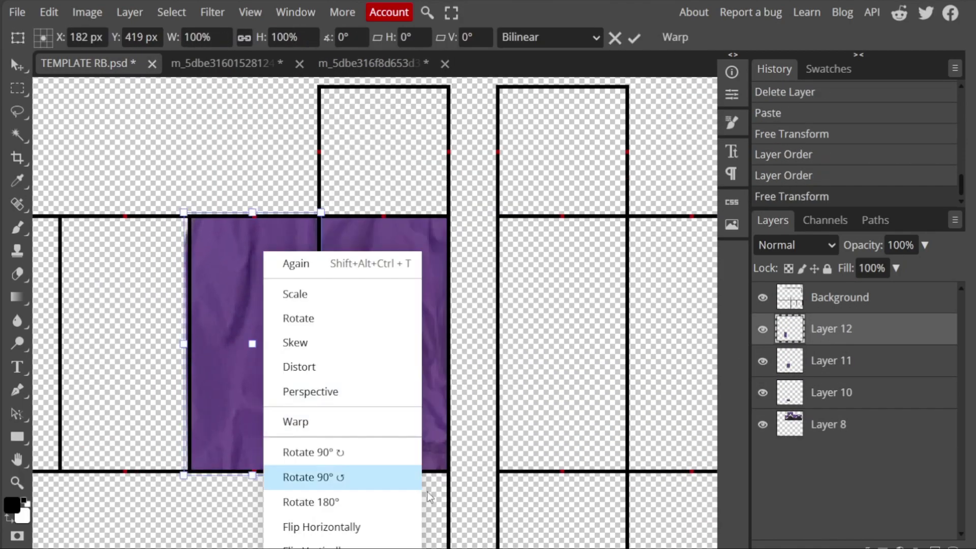
click(804, 346)
key(Return)
key(ctrl+t)
right_click(261, 251)
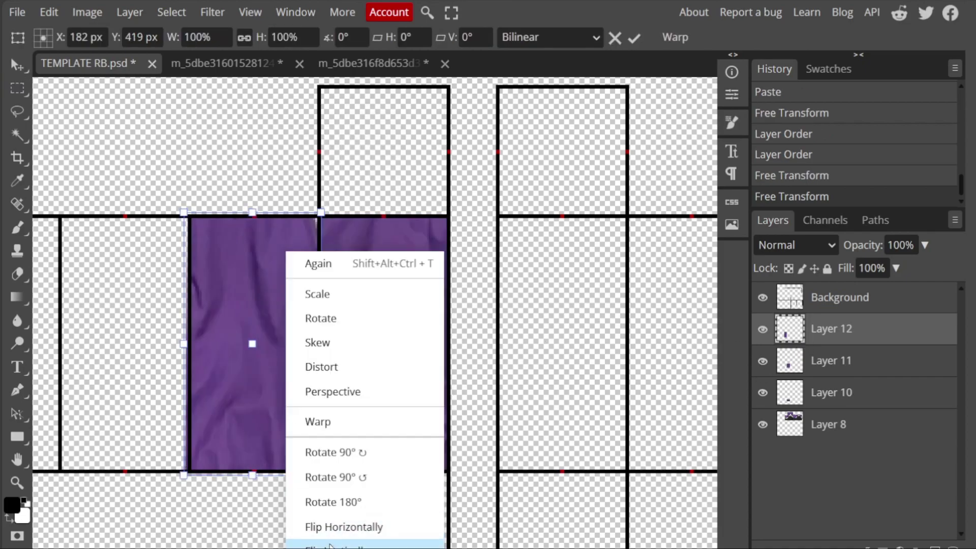
click(330, 527)
key(Return)
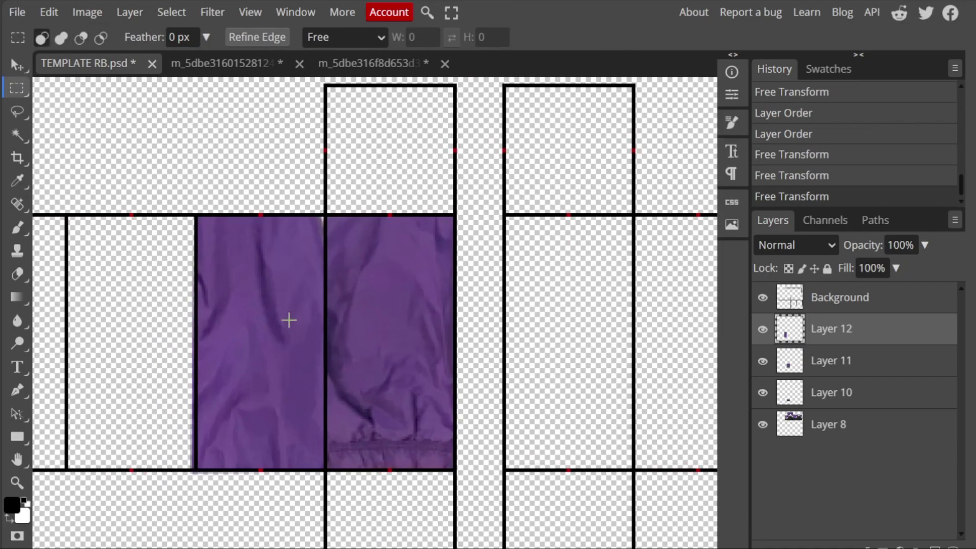
key(ctrl+t)
key(Return)
Step: Clear the part of the sleeve piece that sticks out past the panel's outer edge
scroll(322, 436, up, 3)
scroll(300, 418, down, 2)
mouse_move(148, 148)
mouse_down()
mouse_move(159, 483)
mouse_move(162, 476)
mouse_up()
key(Delete)
key(ctrl+d)
scroll(341, 407, up, 1)
Step: Duplicate the cuff on Layer 10, place the copy at the adjoining panel's lower end, and order it above Layer 12
ctrl+click(341, 407)
right_click(341, 407)
click(471, 437)
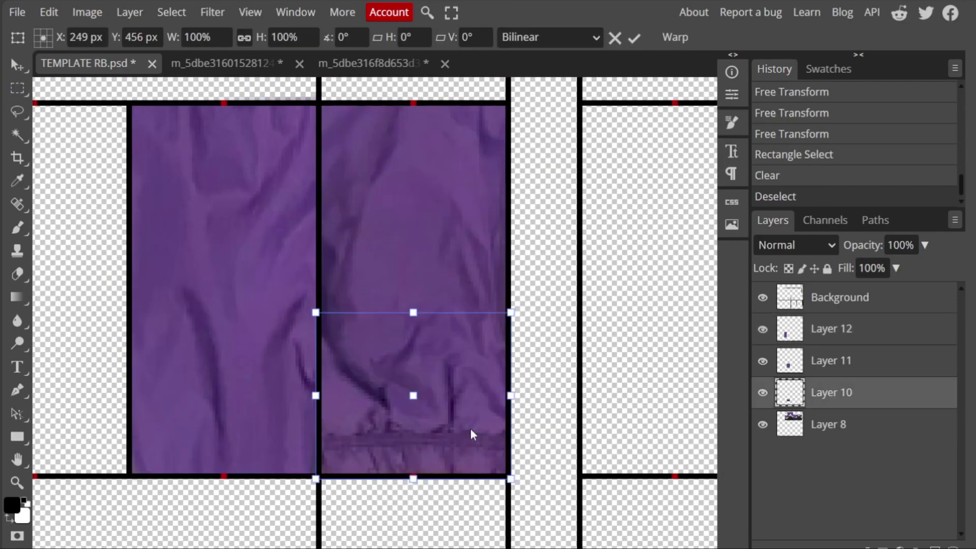
key(Return)
key(ctrl+j)
key(ctrl+t)
drag(447, 458, 313, 458)
drag(833, 392, 834, 313)
Step: Distort the duplicated cuff so its corners fit the adjoining panel's lower end and meet the neighbouring cuff
key(ctrl+t)
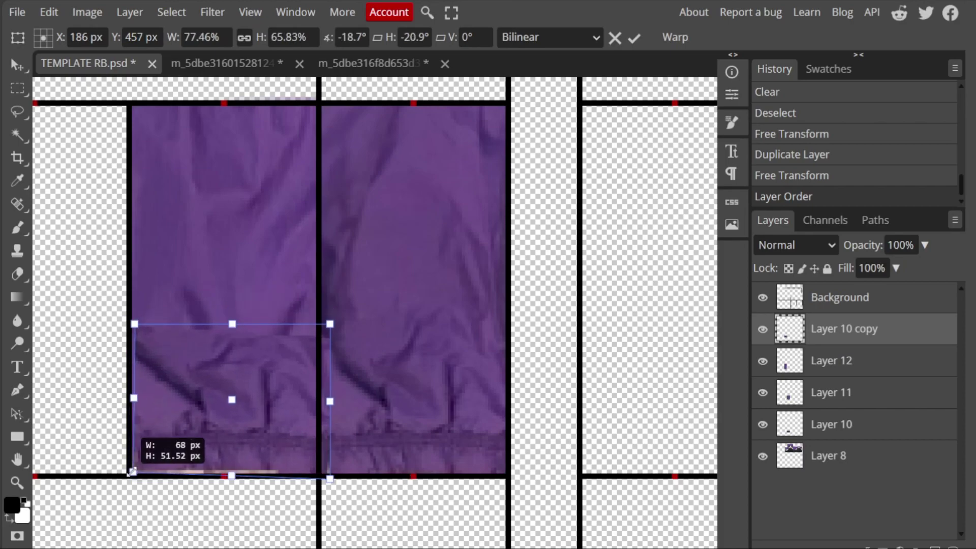
right_click(292, 331)
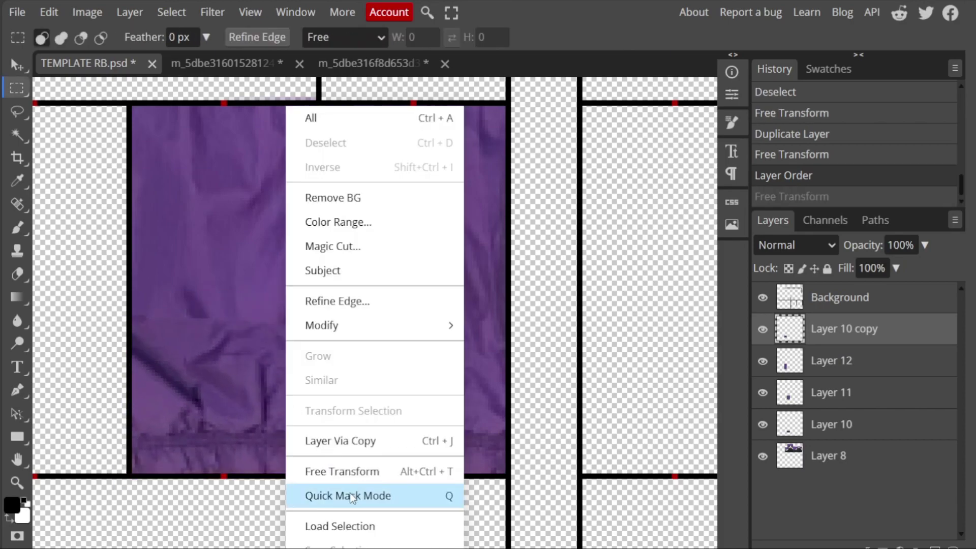
click(322, 495)
right_click(292, 396)
click(310, 469)
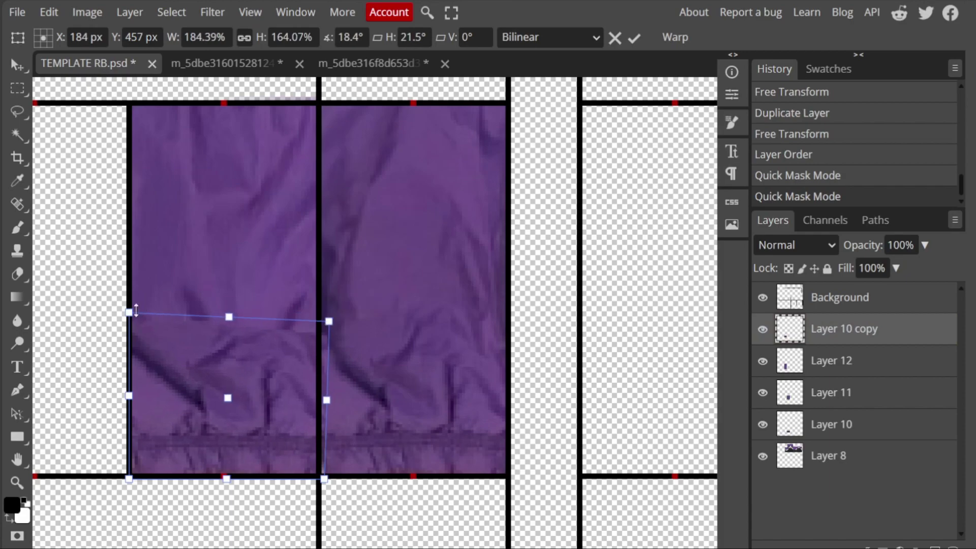
Step: Erase the fabric above the duplicated cuff band with the Eraser at size 17 to blend it into the panel
key(e)
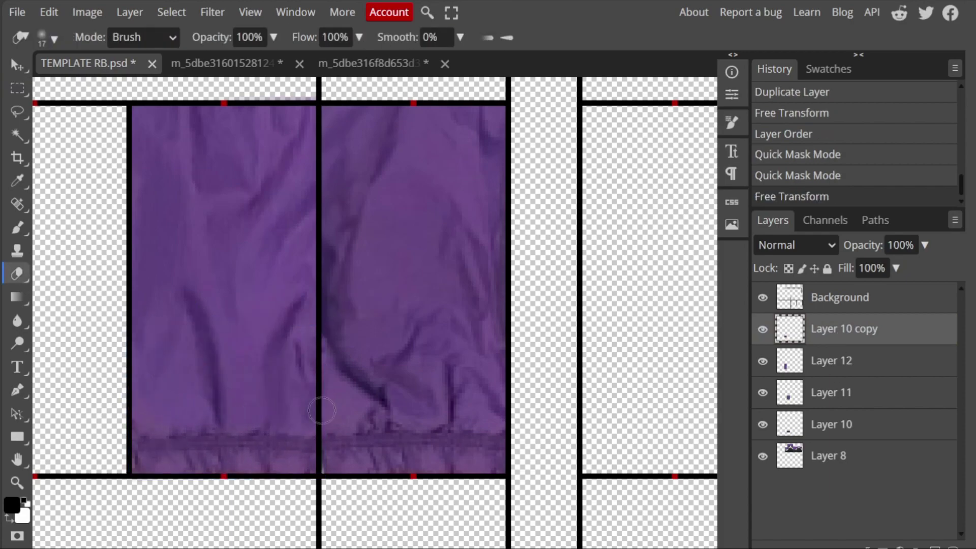
click(313, 409)
scroll(219, 379, down, 3)
scroll(352, 344, down, 3)
scroll(409, 376, up, 5)
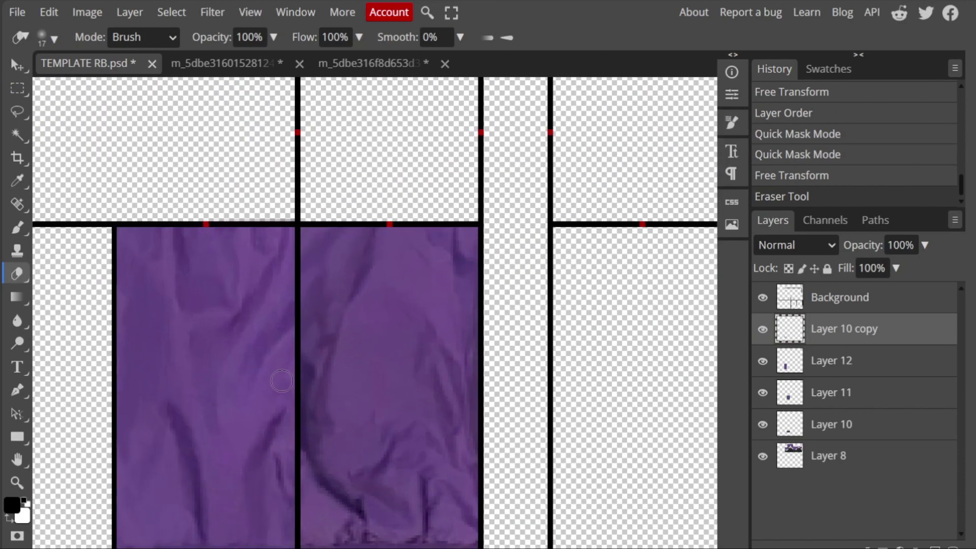
Step: Paste a piece of sleeve fabric as a new layer and transform it to continue the folds across the panel seam
key(ctrl+v)
right_click(376, 103)
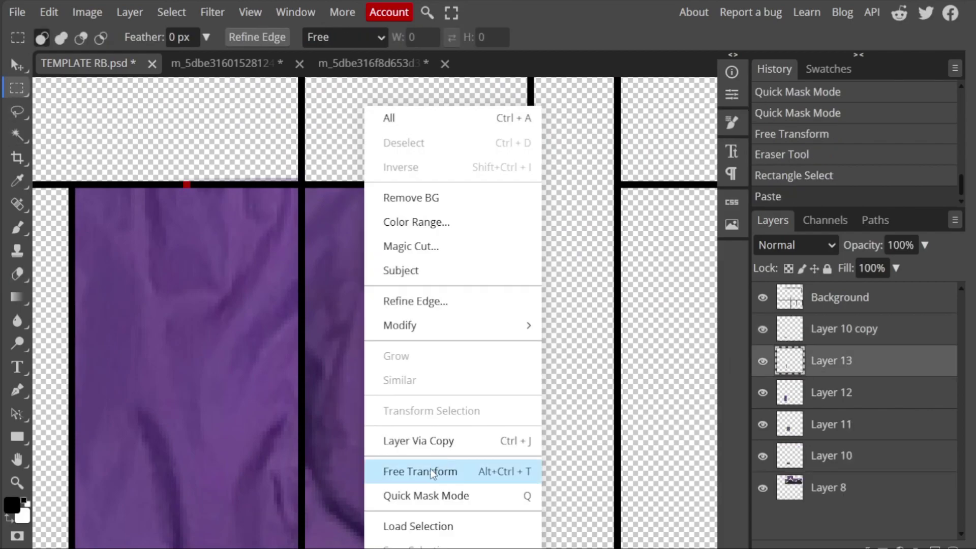
click(427, 470)
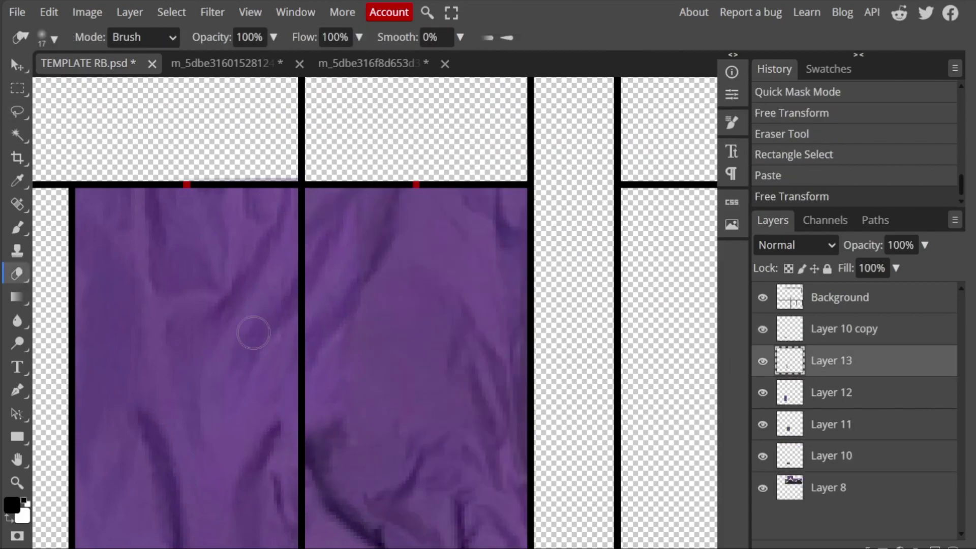
Step: Blend the edges of the pasted seam piece into the surrounding fabric with the Eraser at size 17
click(381, 320)
scroll(457, 364, down, 2)
scroll(398, 418, up, 1)
click(399, 419)
scroll(386, 406, down, 1)
click(386, 406)
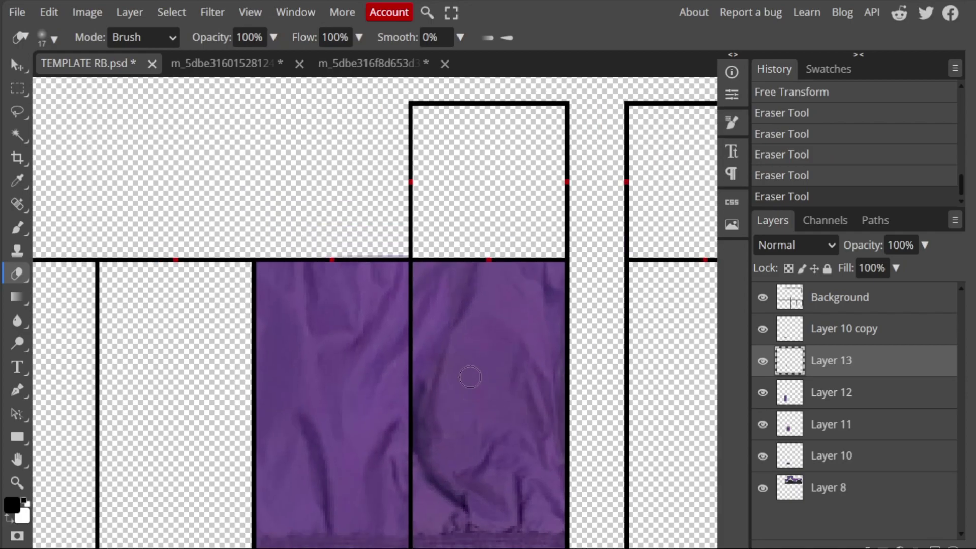
scroll(443, 358, right, 3)
click(443, 359)
scroll(443, 358, left, 3)
Step: Merge the seam piece into Layer 12 and touch up the duplicated cuff on Layer 10 copy with the Eraser
right_click(834, 362)
click(752, 453)
scroll(438, 356, left, 3)
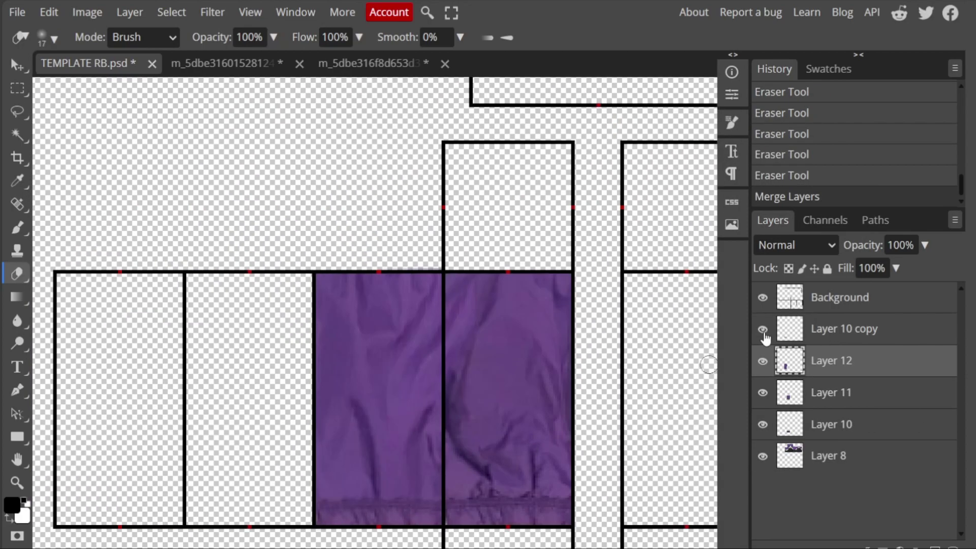
click(834, 329)
scroll(433, 436, up, 1)
scroll(454, 525, down, 2)
key(m)
scroll(455, 414, down, 2)
scroll(433, 414, right, 3)
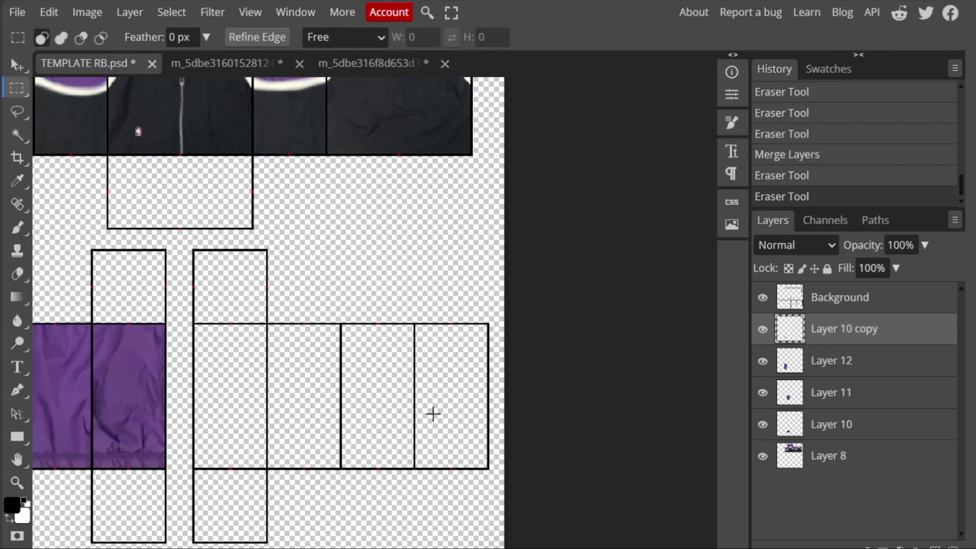
scroll(432, 414, up, 2)
scroll(413, 395, up, 3)
drag(422, 240, 522, 367)
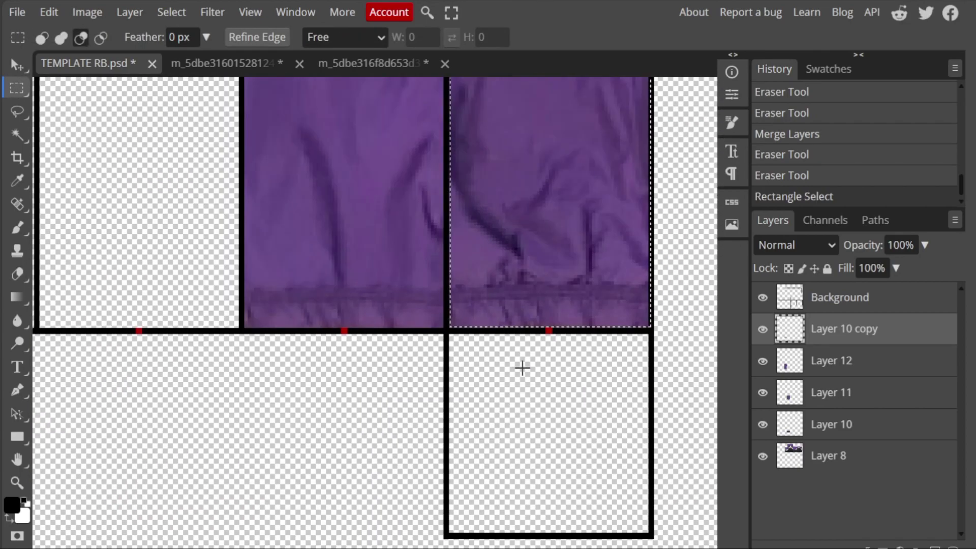
key(ctrl+c)
key(ctrl+v)
key(ctrl+t)
scroll(482, 381, down, 2)
key(Return)
key(Delete)
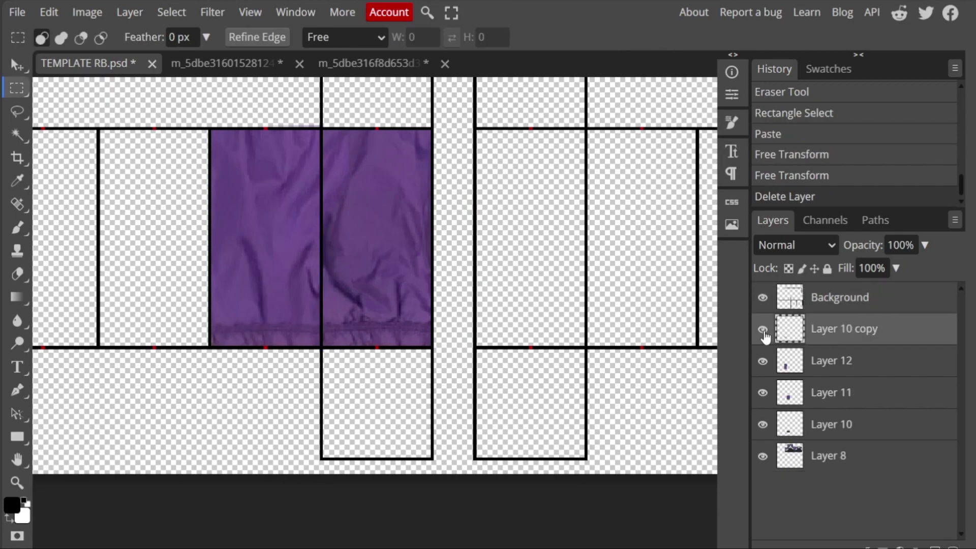
Step: Merge the sleeve piece layers into Layer 10 and copy the filled inner panel with its cuff onto a new layer
key(ctrl+e)
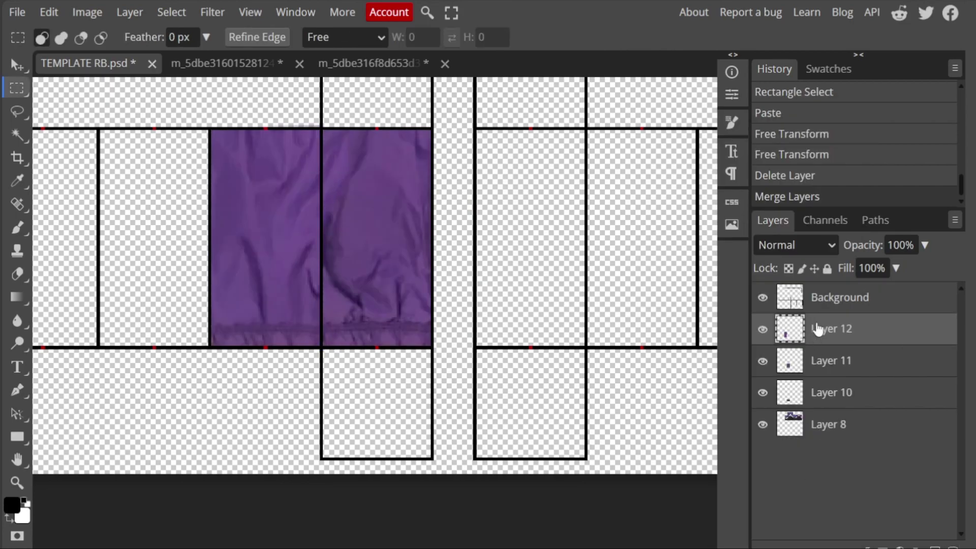
scroll(322, 212, up, 2)
mouse_move(326, 259)
mouse_down()
mouse_move(418, 366)
mouse_move(436, 421)
mouse_up()
scroll(436, 421, down, 2)
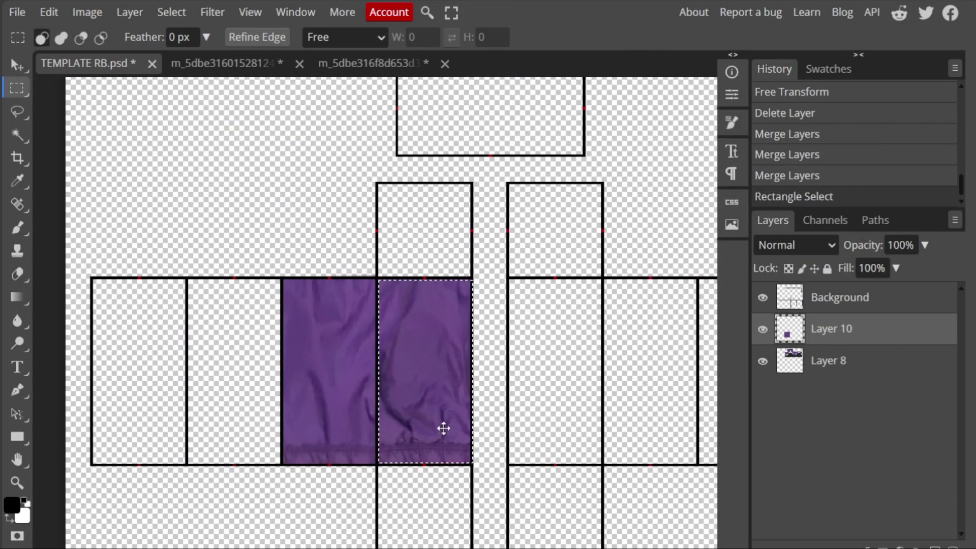
key(ctrl+c)
key(ctrl+v)
Step: Flip the copied panel horizontally and place it over the empty panel adjoining the two filled ones
key(ctrl+t)
drag(483, 451, 247, 430)
scroll(247, 429, up, 3)
right_click(249, 440)
click(300, 545)
key(Return)
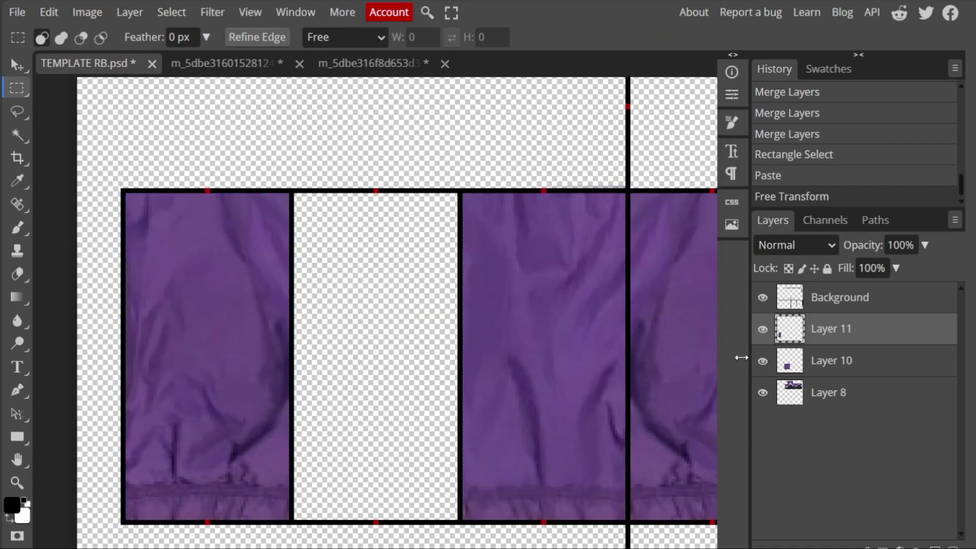
scroll(321, 431, down, 2)
key(ctrl+t)
drag(235, 427, 361, 422)
key(Return)
scroll(396, 346, up, 1)
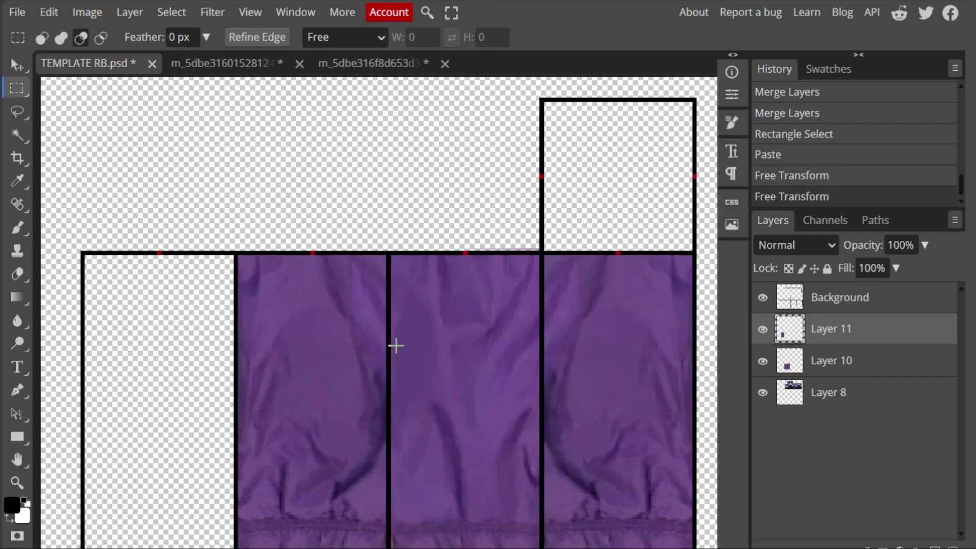
Step: Copy the middle filled sleeve panel from Layer 10 and paste it as a new layer
scroll(460, 350, down, 2)
scroll(527, 399, up, 2)
drag(313, 259, 528, 399)
scroll(527, 399, down, 2)
key(ctrl+c)
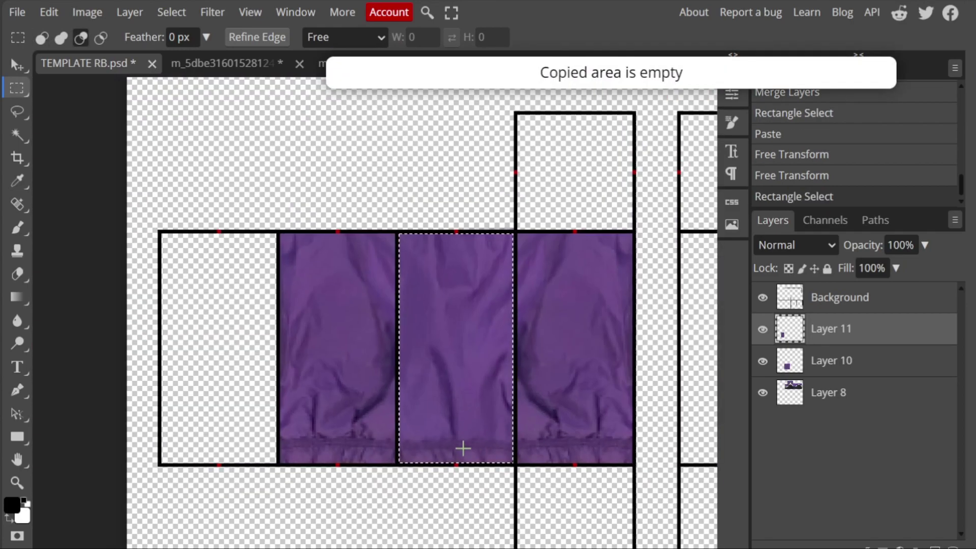
key(alt+bracketleft)
key(ctrl+v)
Step: Flip the copied middle panel horizontally and place it over the outermost empty sleeve panel
key(ctrl+t)
right_click(473, 249)
click(508, 525)
drag(408, 425, 220, 422)
key(Return)
Step: Merge the copied panel layers into the sleeve layer
key(m)
scroll(313, 304, down, 2)
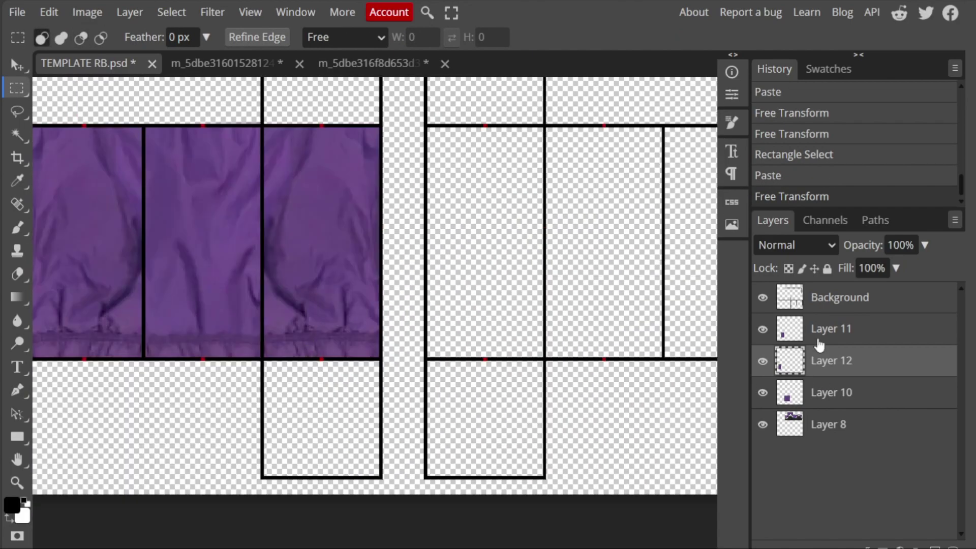
right_click(809, 356)
click(743, 494)
Step: Copy a piece of purple shoulder fabric from the back jacket photo and paste it into TEMPLATE RB.psd
scroll(490, 365, up, 1)
scroll(489, 365, down, 2)
click(371, 63)
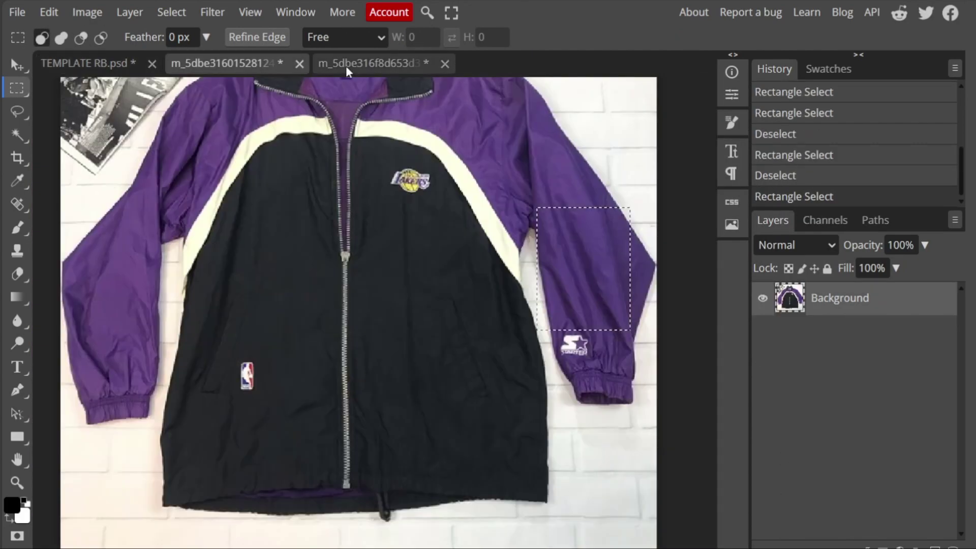
drag(478, 144, 494, 162)
key(ctrl+c)
click(87, 63)
key(ctrl+v)
Step: Fit the pasted shoulder fabric into the end panel above the sleeve and clear the excess outside its outline
drag(526, 211, 437, 282)
key(ctrl+t)
scroll(401, 346, up, 3)
key(m)
drag(175, 374, 414, 184)
key(Delete)
key(Delete)
key(ctrl+d)
scroll(496, 360, down, 1)
scroll(495, 360, down, 1)
Step: Merge the shoulder fabric into Layer 10 and copy the whole completed sleeve onto a new layer
right_click(844, 330)
click(747, 496)
scroll(475, 300, up, 3)
drag(466, 297, 316, 420)
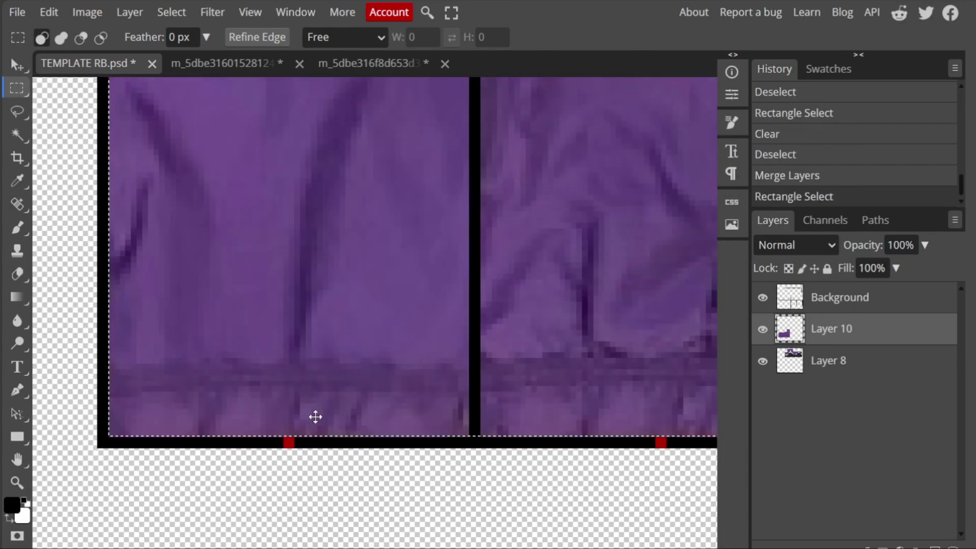
key(ctrl+c)
key(ctrl+v)
Step: Flip the copied sleeve horizontally and place it over the opposite sleeve's panels
scroll(316, 413, down, 3)
scroll(316, 414, up, 1)
key(ctrl+t)
right_click(376, 250)
click(434, 526)
drag(339, 386, 594, 386)
scroll(636, 427, up, 2)
key(Return)
scroll(447, 366, up, 2)
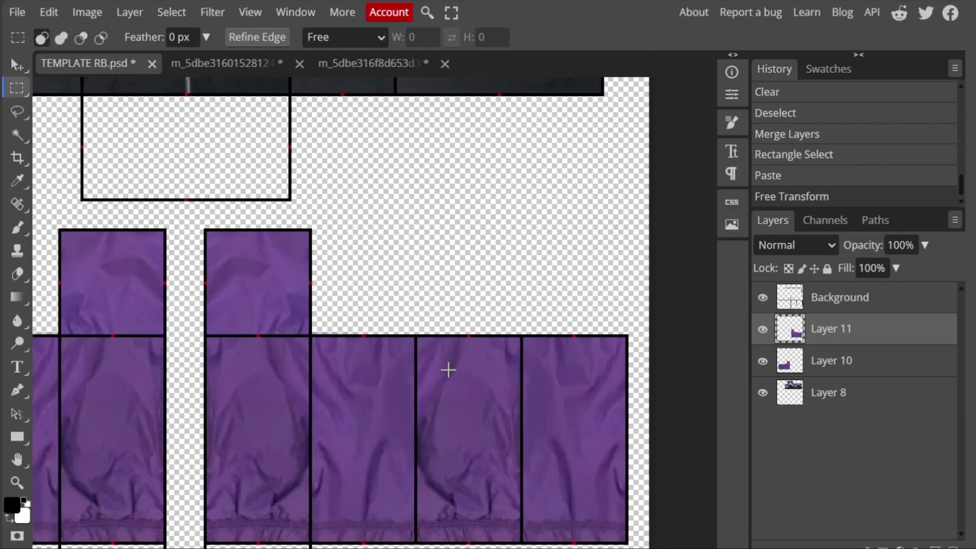
Step: Merge the mirrored sleeve into Layer 10 and clear the excess fabric outside the sleeve outlines
key(ctrl+e)
scroll(625, 436, down, 2)
scroll(708, 450, up, 3)
scroll(632, 445, up, 2)
scroll(632, 444, down, 3)
drag(701, 342, 117, 483)
key(Delete)
key(ctrl+d)
Step: Add a new layer directly beneath the Background outline layer, and hide Layer 10 and Layer 8
scroll(117, 484, down, 1)
scroll(377, 410, up, 2)
scroll(376, 410, down, 3)
drag(834, 333, 834, 333)
click(762, 361)
click(763, 393)
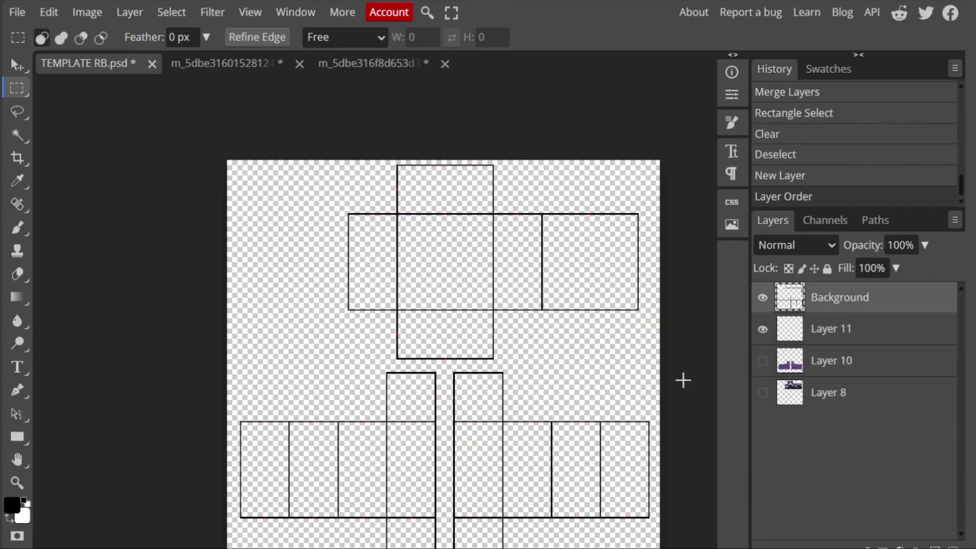
Step: Fill the area outside the panel outlines with black on Layer 11, and show Layer 10 and Layer 8 again
scroll(172, 320, down, 3)
click(656, 406)
double_click(163, 232)
scroll(163, 232, down, 2)
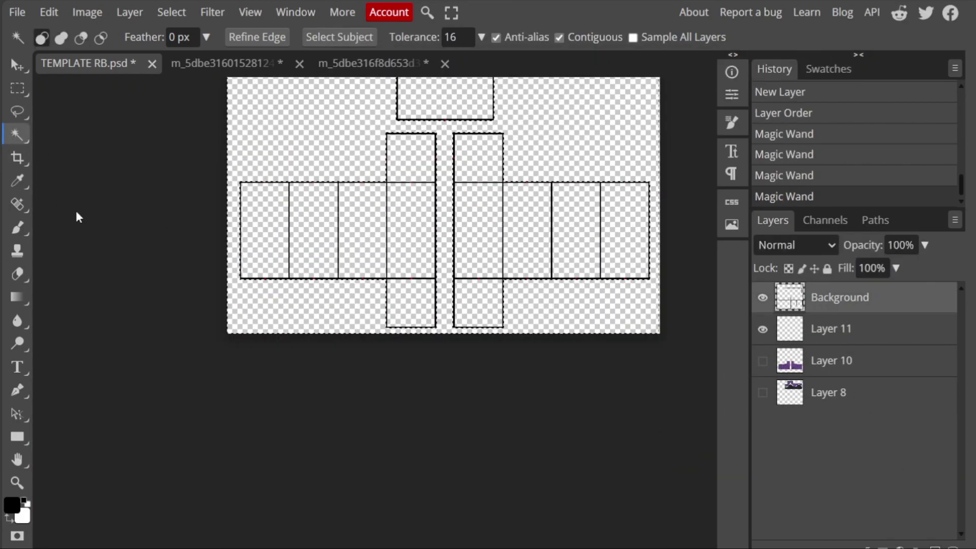
click(17, 297)
click(834, 329)
scroll(442, 254, up, 3)
click(285, 153)
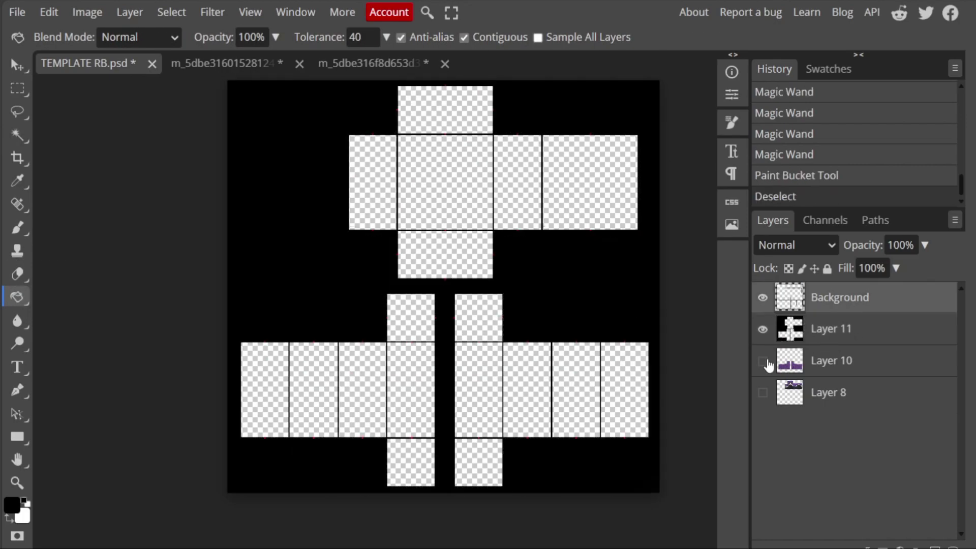
click(763, 361)
click(763, 393)
scroll(456, 256, up, 3)
scroll(456, 256, down, 1)
key(m)
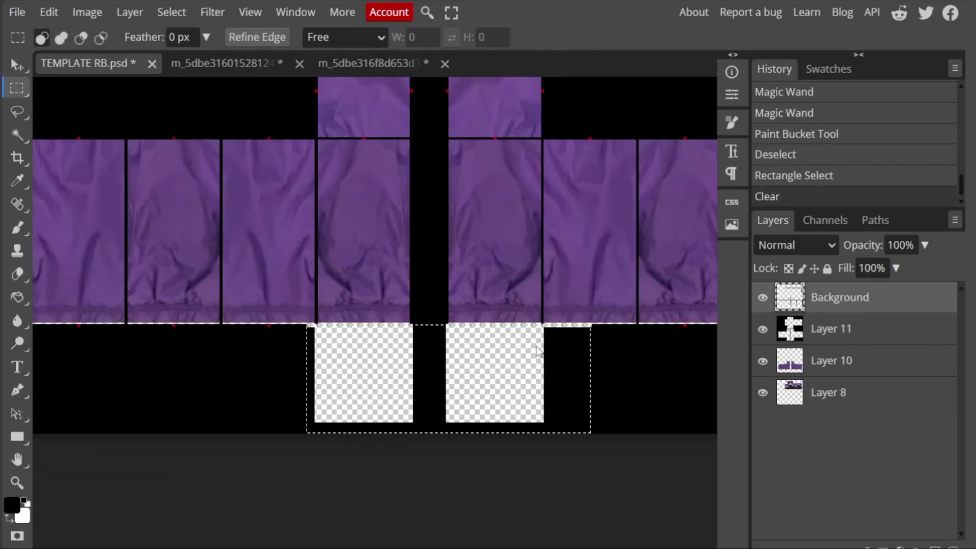
key(ctrl+z)
Step: Clear the excess jacket fabric below the torso panels on Layer 8 and deselect
click(828, 360)
click(833, 393)
scroll(566, 322, up, 3)
scroll(593, 342, up, 2)
drag(343, 240, 668, 355)
key(Delete)
key(ctrl+d)
Step: Clip the overtriad22 photo to the black fill on Layer 11
scroll(383, 181, up, 2)
scroll(350, 326, down, 3)
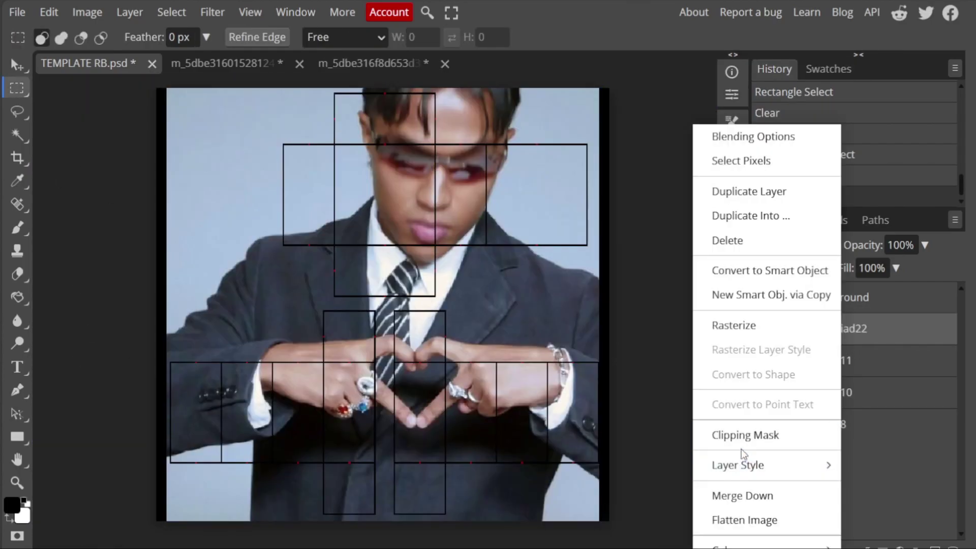
click(741, 435)
Step: Scale the overtriad22 photo to 54.22% so it covers the whole template
scroll(376, 310, down, 2)
right_click(473, 305)
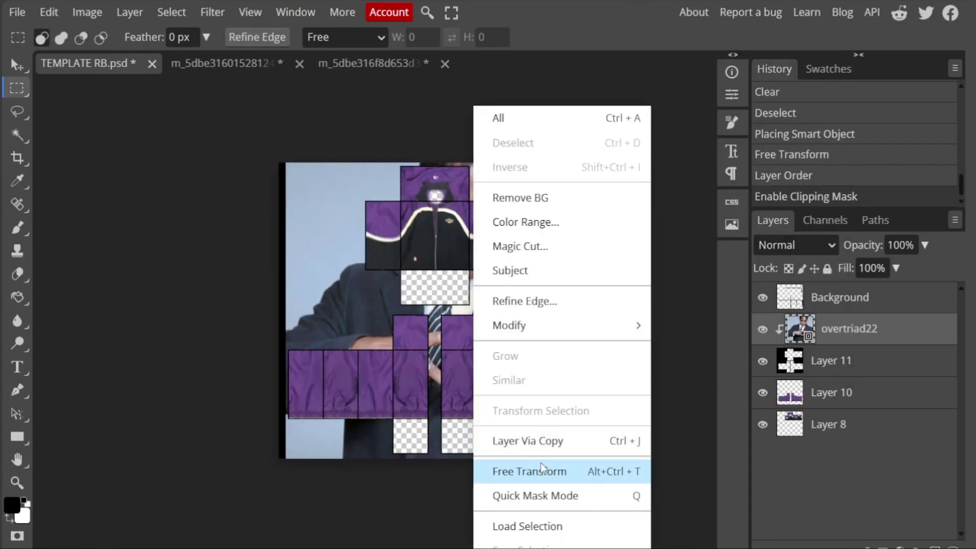
click(541, 470)
mouse_move(582, 460)
mouse_down()
mouse_move(589, 482)
mouse_move(580, 465)
mouse_move(589, 472)
mouse_up()
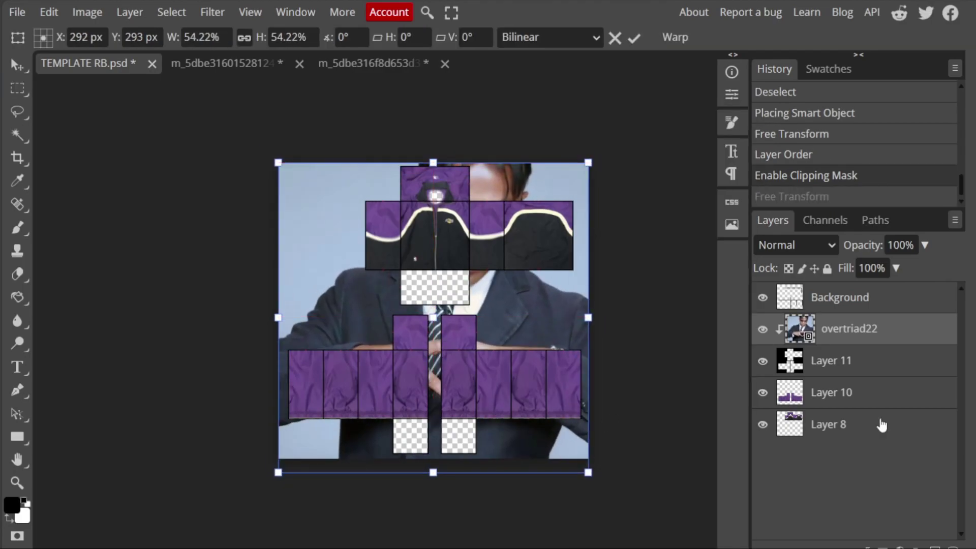
key(Return)
Step: Rasterize the overtriad22 layer for brush work and undo the trial strokes
scroll(553, 291, up, 2)
click(17, 227)
scroll(165, 184, up, 3)
click(50, 38)
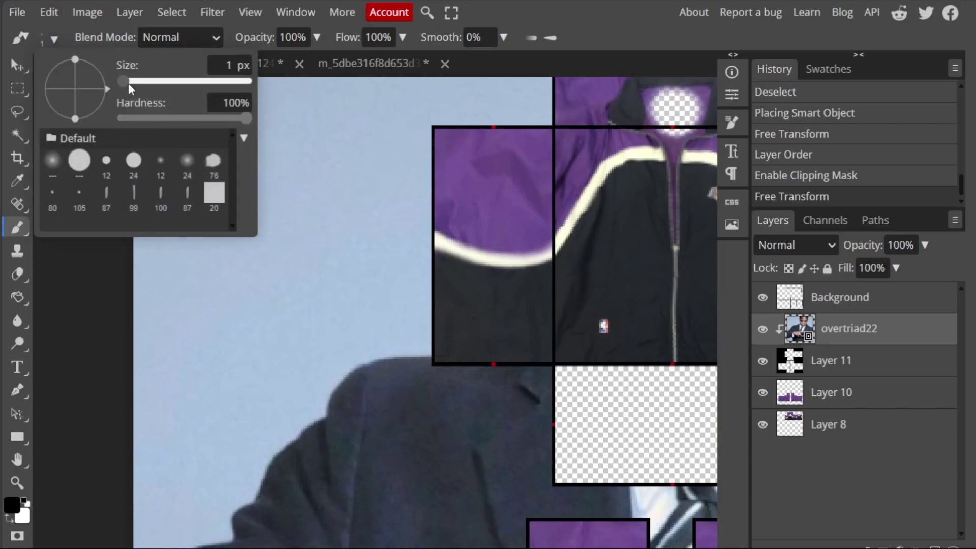
key(Escape)
scroll(168, 315, up, 3)
drag(149, 245, 149, 296)
key(ctrl+z)
key(ctrl+z)
Step: Set the brush size to 3 px and handwrite "DMCA" in black beside the torso panels on the overtriad22 layer
click(51, 37)
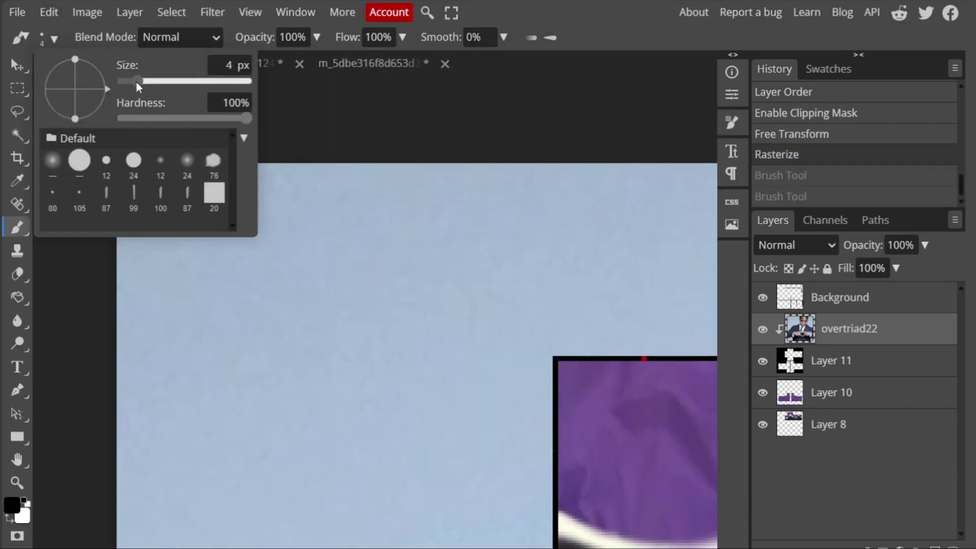
drag(136, 81, 134, 81)
key(Escape)
drag(165, 254, 177, 399)
drag(165, 253, 165, 384)
drag(236, 386, 254, 313)
drag(380, 308, 421, 370)
drag(379, 357, 410, 341)
Step: Handwrite "GESTAPO" in black directly beneath "DMCA" with the brush
scroll(196, 227, down, 5)
scroll(196, 227, up, 4)
drag(176, 404, 147, 464)
drag(417, 396, 418, 435)
mouse_move(496, 407)
mouse_down()
mouse_move(476, 488)
mouse_move(519, 412)
mouse_up()
Step: Handwrite "OWNED" in black beneath the "GESTAPO" lettering with the brush
scroll(508, 417, down, 4)
drag(140, 308, 179, 339)
drag(315, 304, 356, 292)
drag(319, 302, 322, 350)
drag(321, 350, 347, 333)
drag(394, 280, 395, 341)
drag(359, 281, 360, 343)
scroll(356, 349, down, 2)
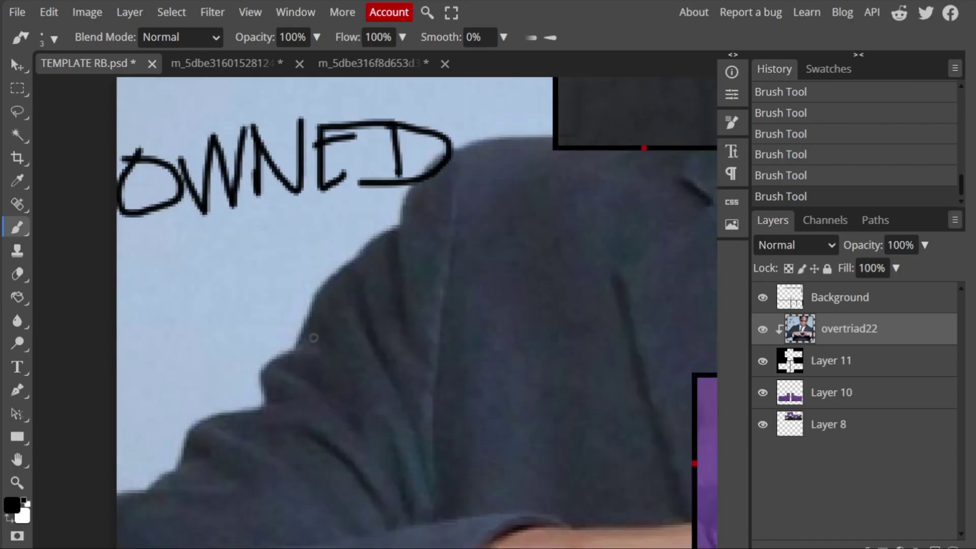
Step: Handwrite "BY" beside "OWNED" and "OVER" on the line beneath it
drag(304, 312, 356, 305)
drag(305, 333, 350, 330)
drag(380, 310, 385, 356)
drag(385, 308, 466, 334)
Step: Handwrite "TRIAD" in black beneath "OVER" to finish the ownership lettering
scroll(457, 321, right, 1)
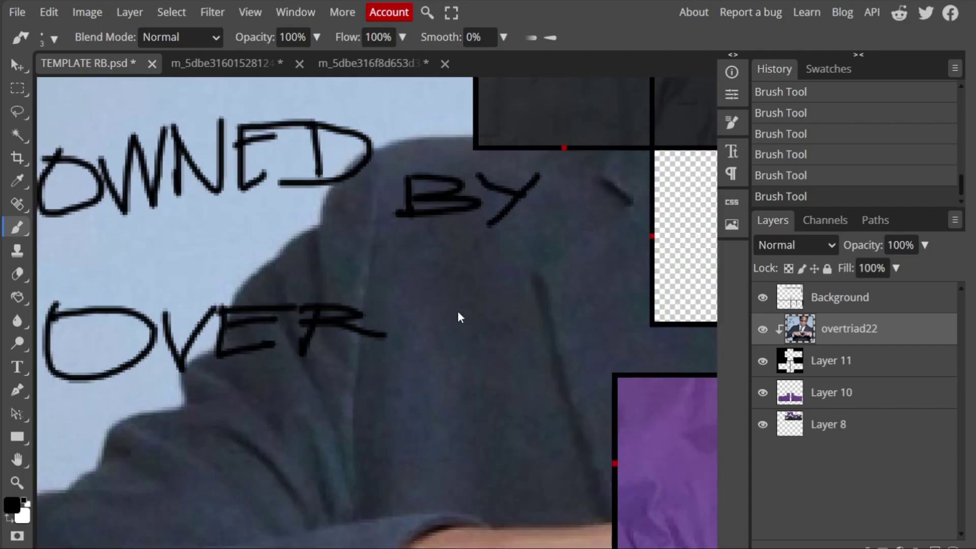
drag(151, 414, 301, 409)
drag(221, 415, 267, 499)
drag(314, 428, 343, 501)
drag(431, 502, 491, 488)
drag(470, 421, 473, 501)
drag(472, 422, 475, 501)
Step: Export the finished jacket template as an image file
key(ctrl+0)
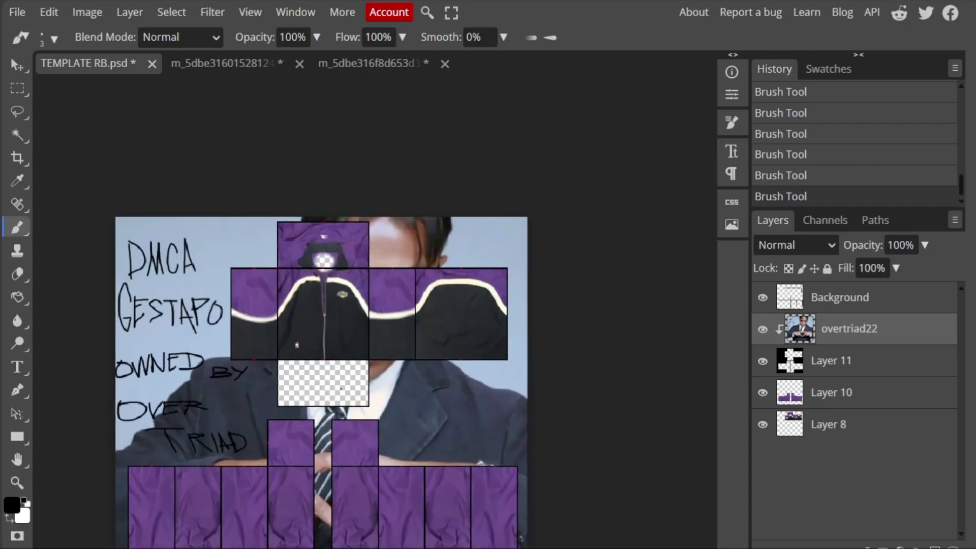
click(17, 12)
mouse_move(46, 382)
click(163, 382)
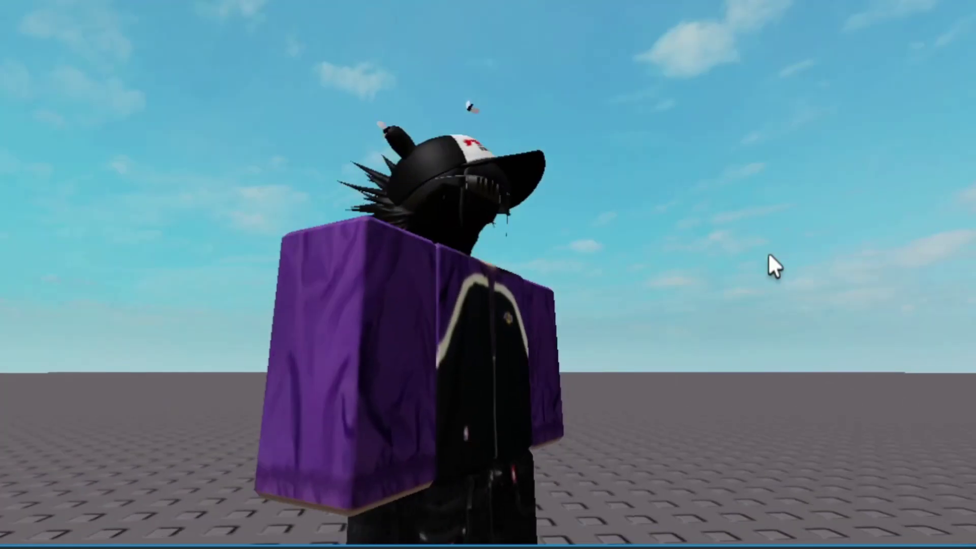